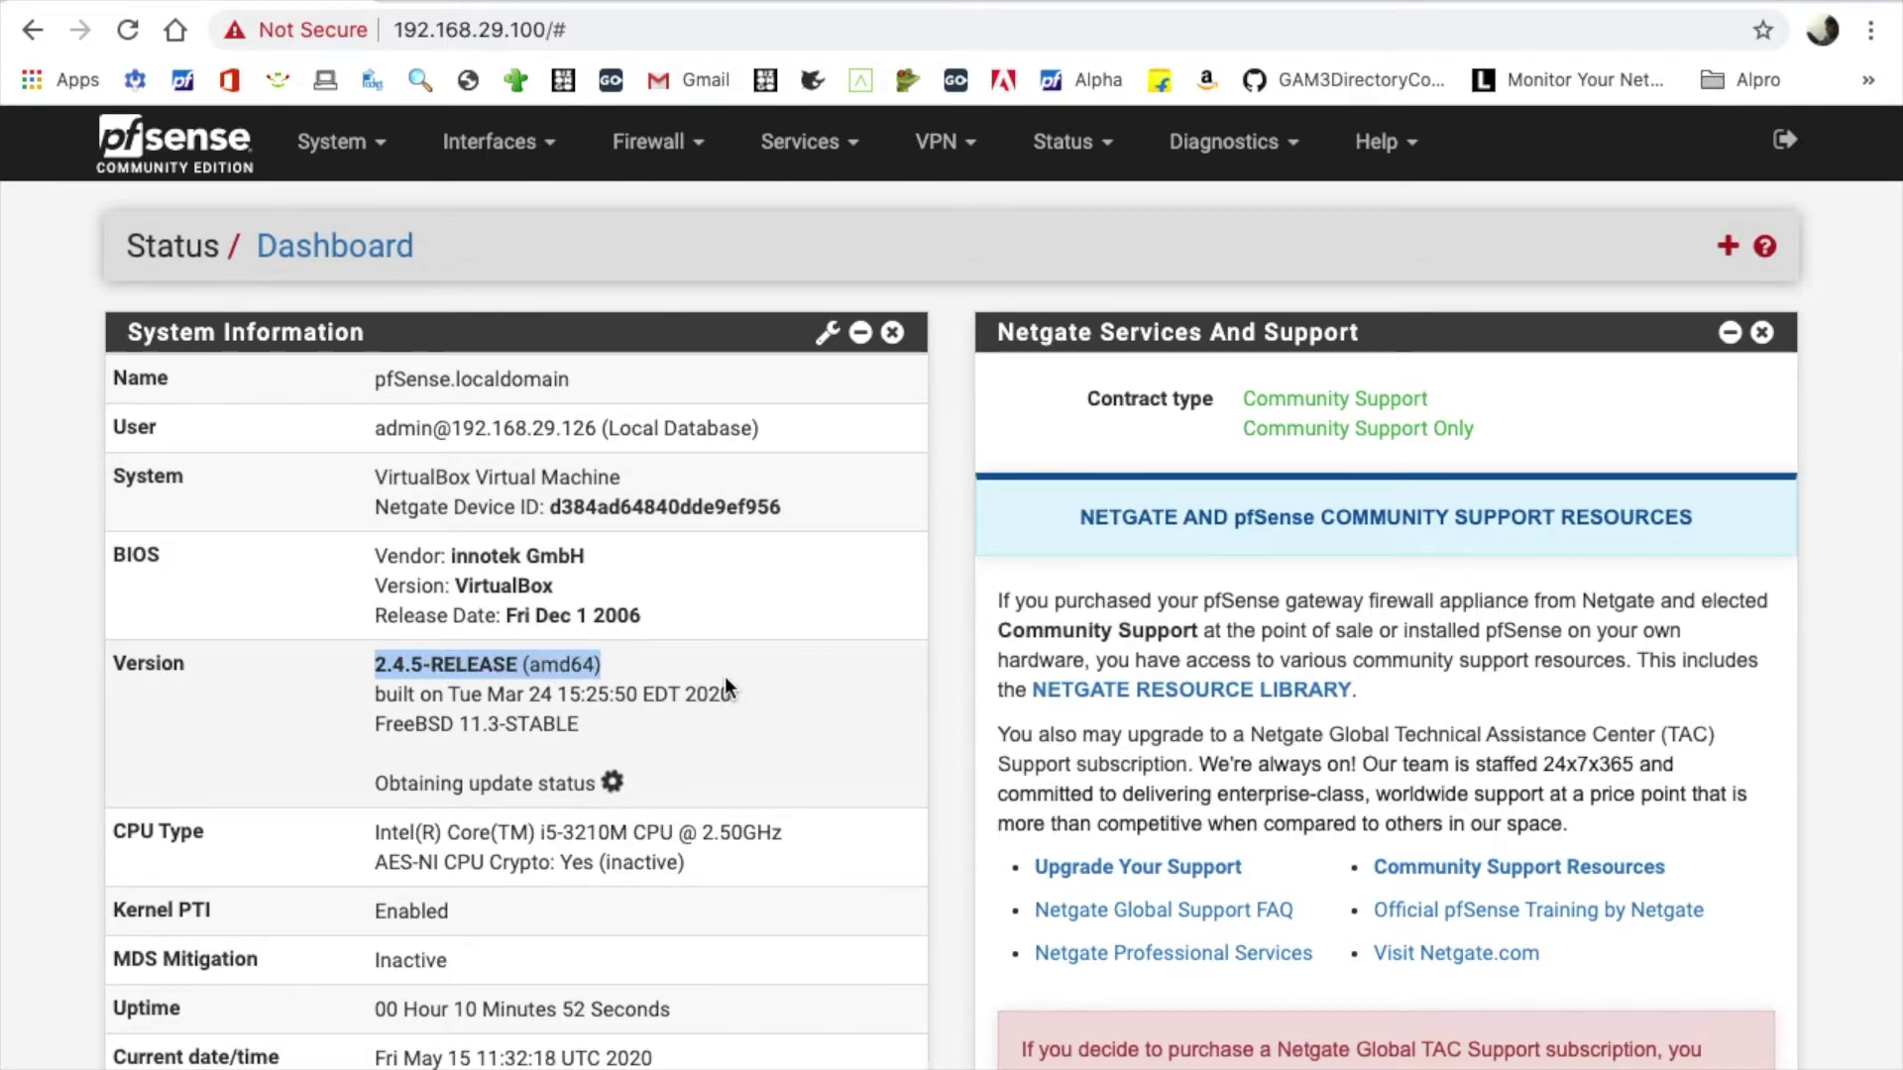
Move the Interfaces widget above Netgate Services And Support on the dashboard and save the layout.
left_click(547, 787)
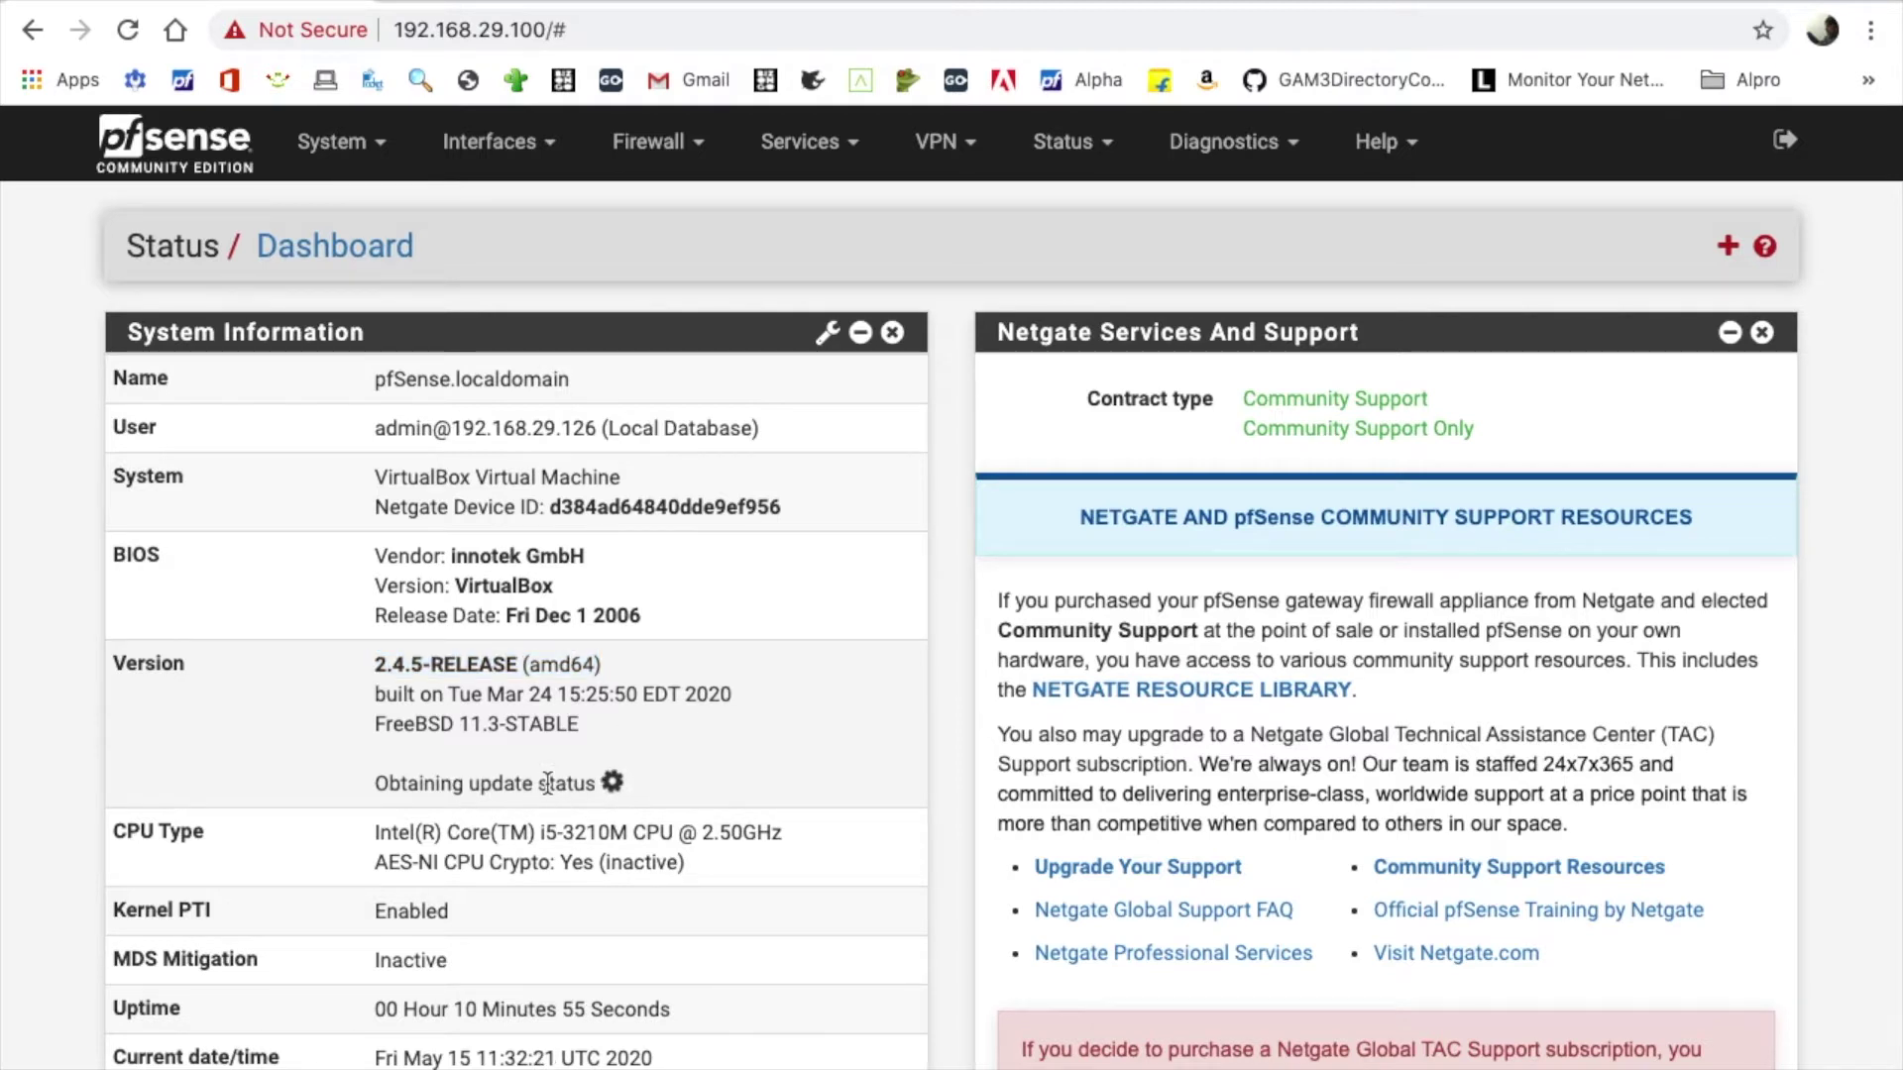
scroll(1134, 797, "down", 1)
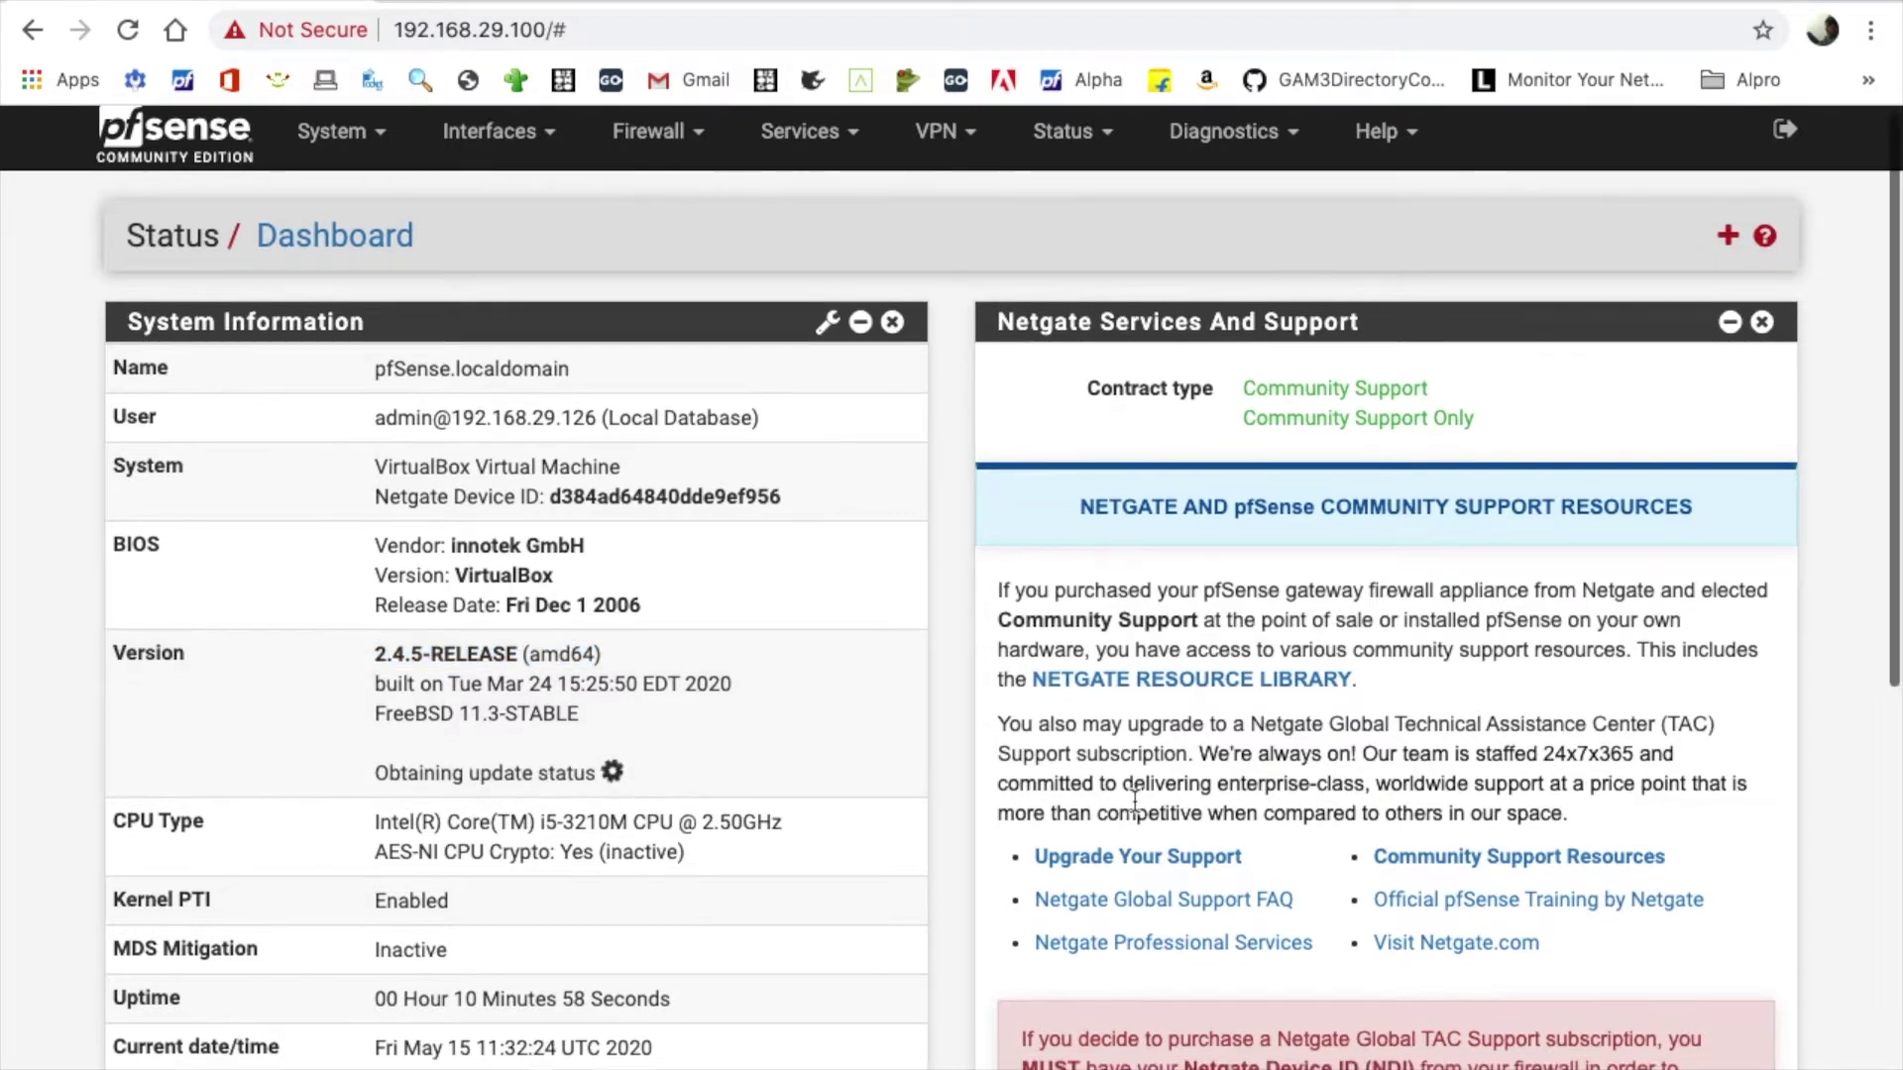
scroll(1134, 797, "down", 5)
left_click_drag(1154, 810, 1149, 353)
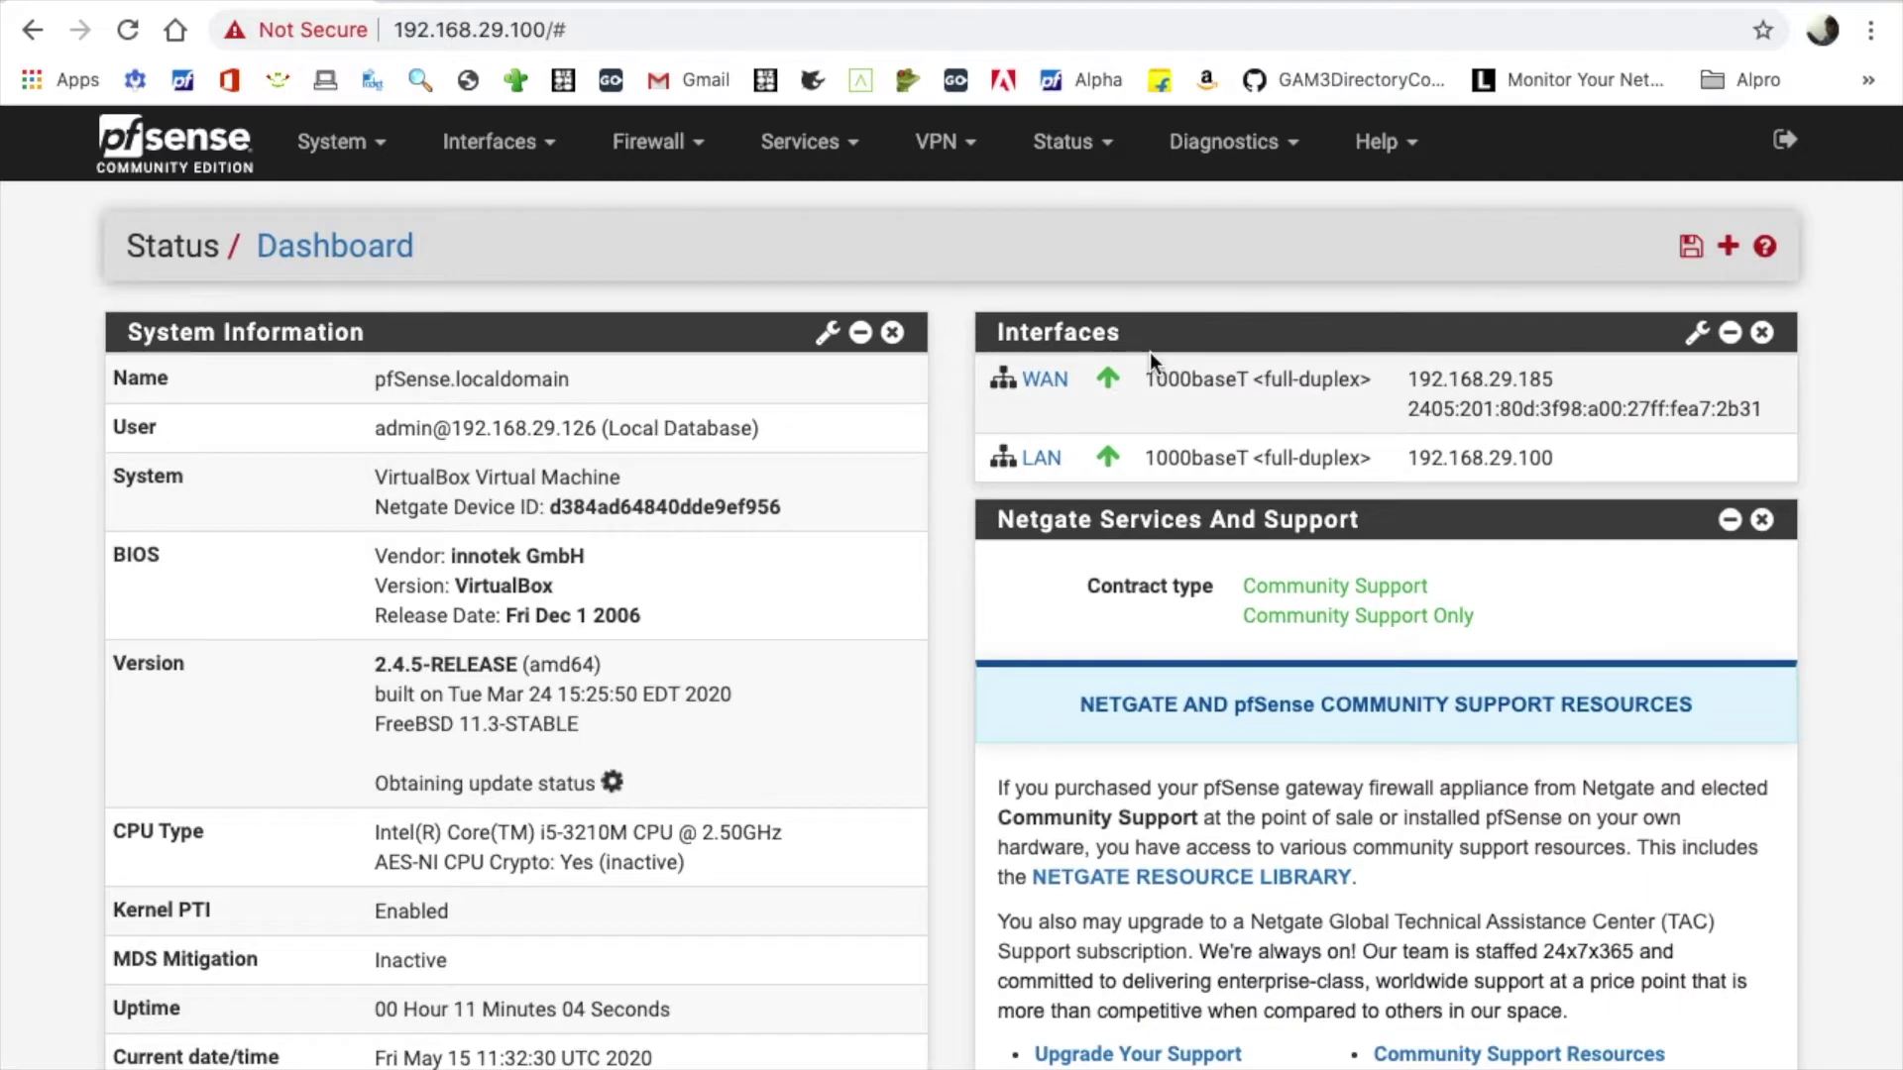
left_click(1692, 246)
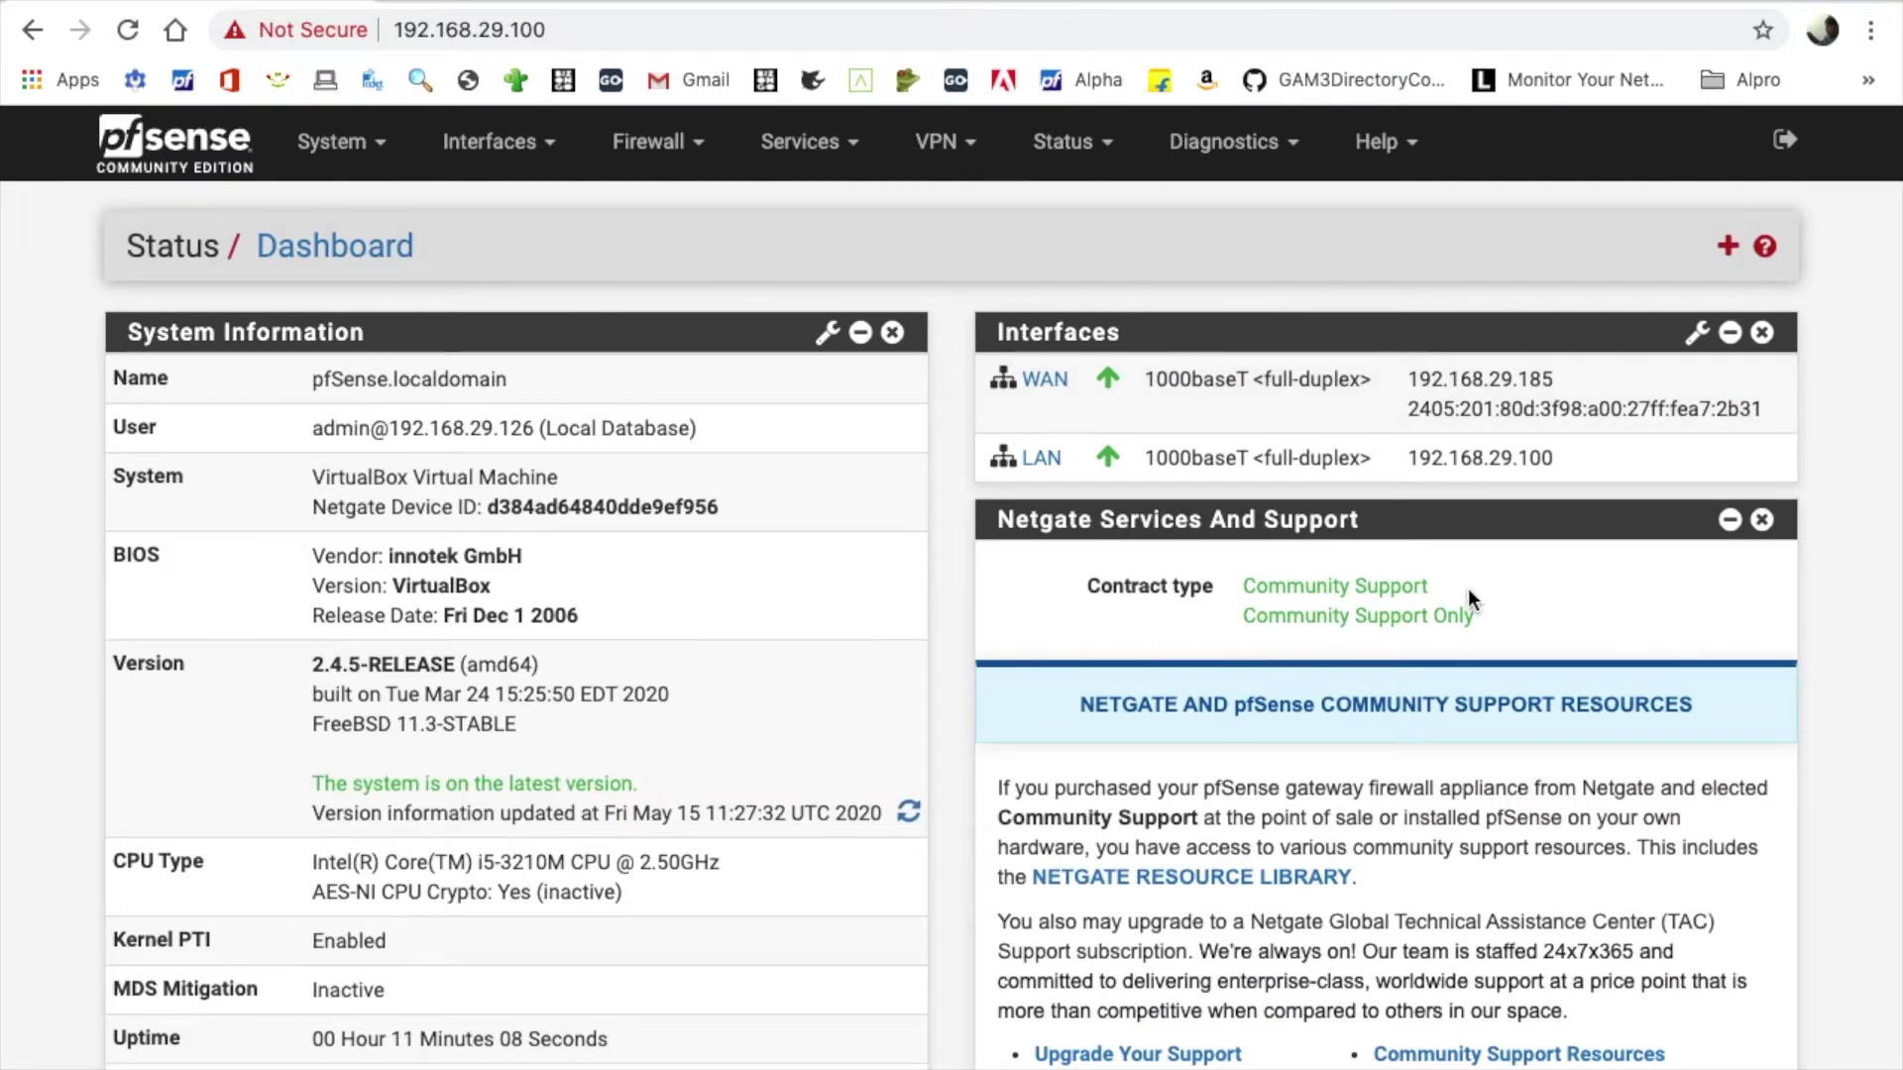
Remove the Netgate Services And Support widget from the dashboard and add the Traffic Graphs widget.
scroll(1466, 599, "down", 2)
scroll(1466, 598, "up", 2)
left_click(1761, 519)
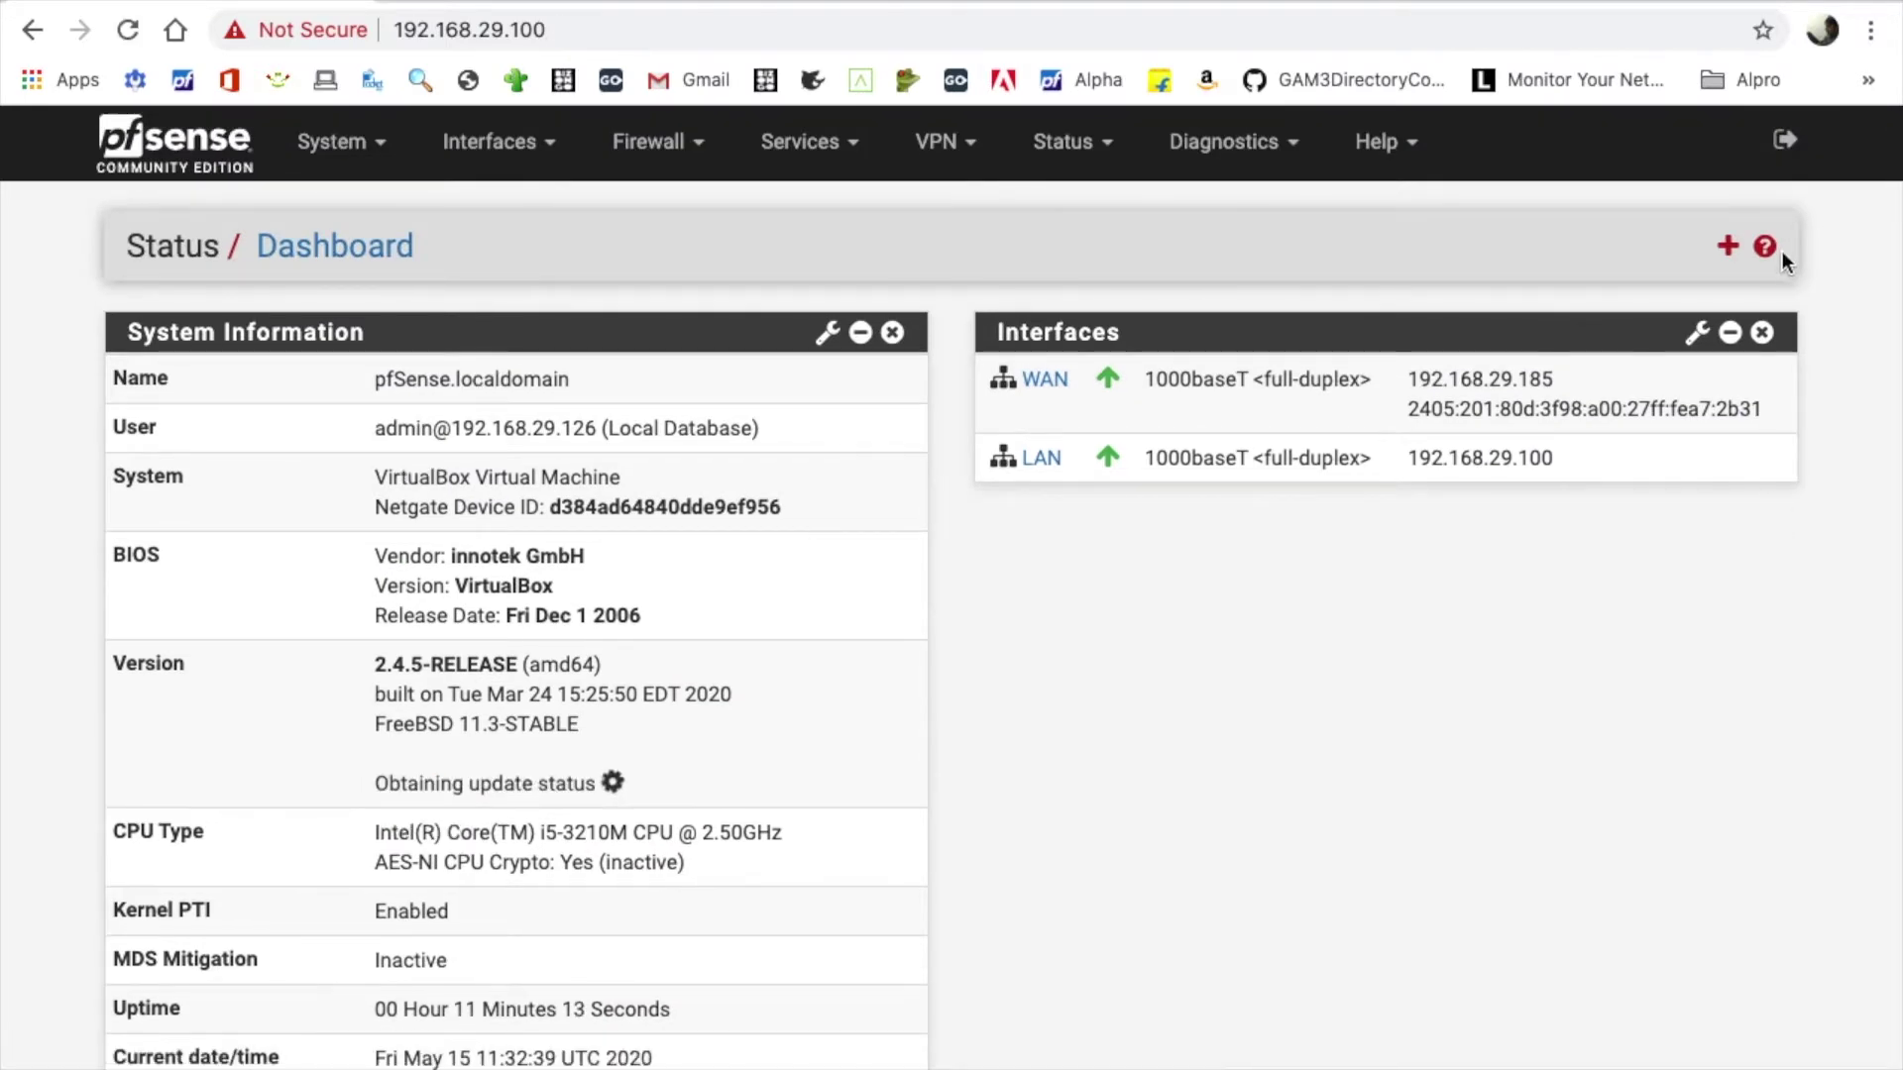
left_click(1729, 246)
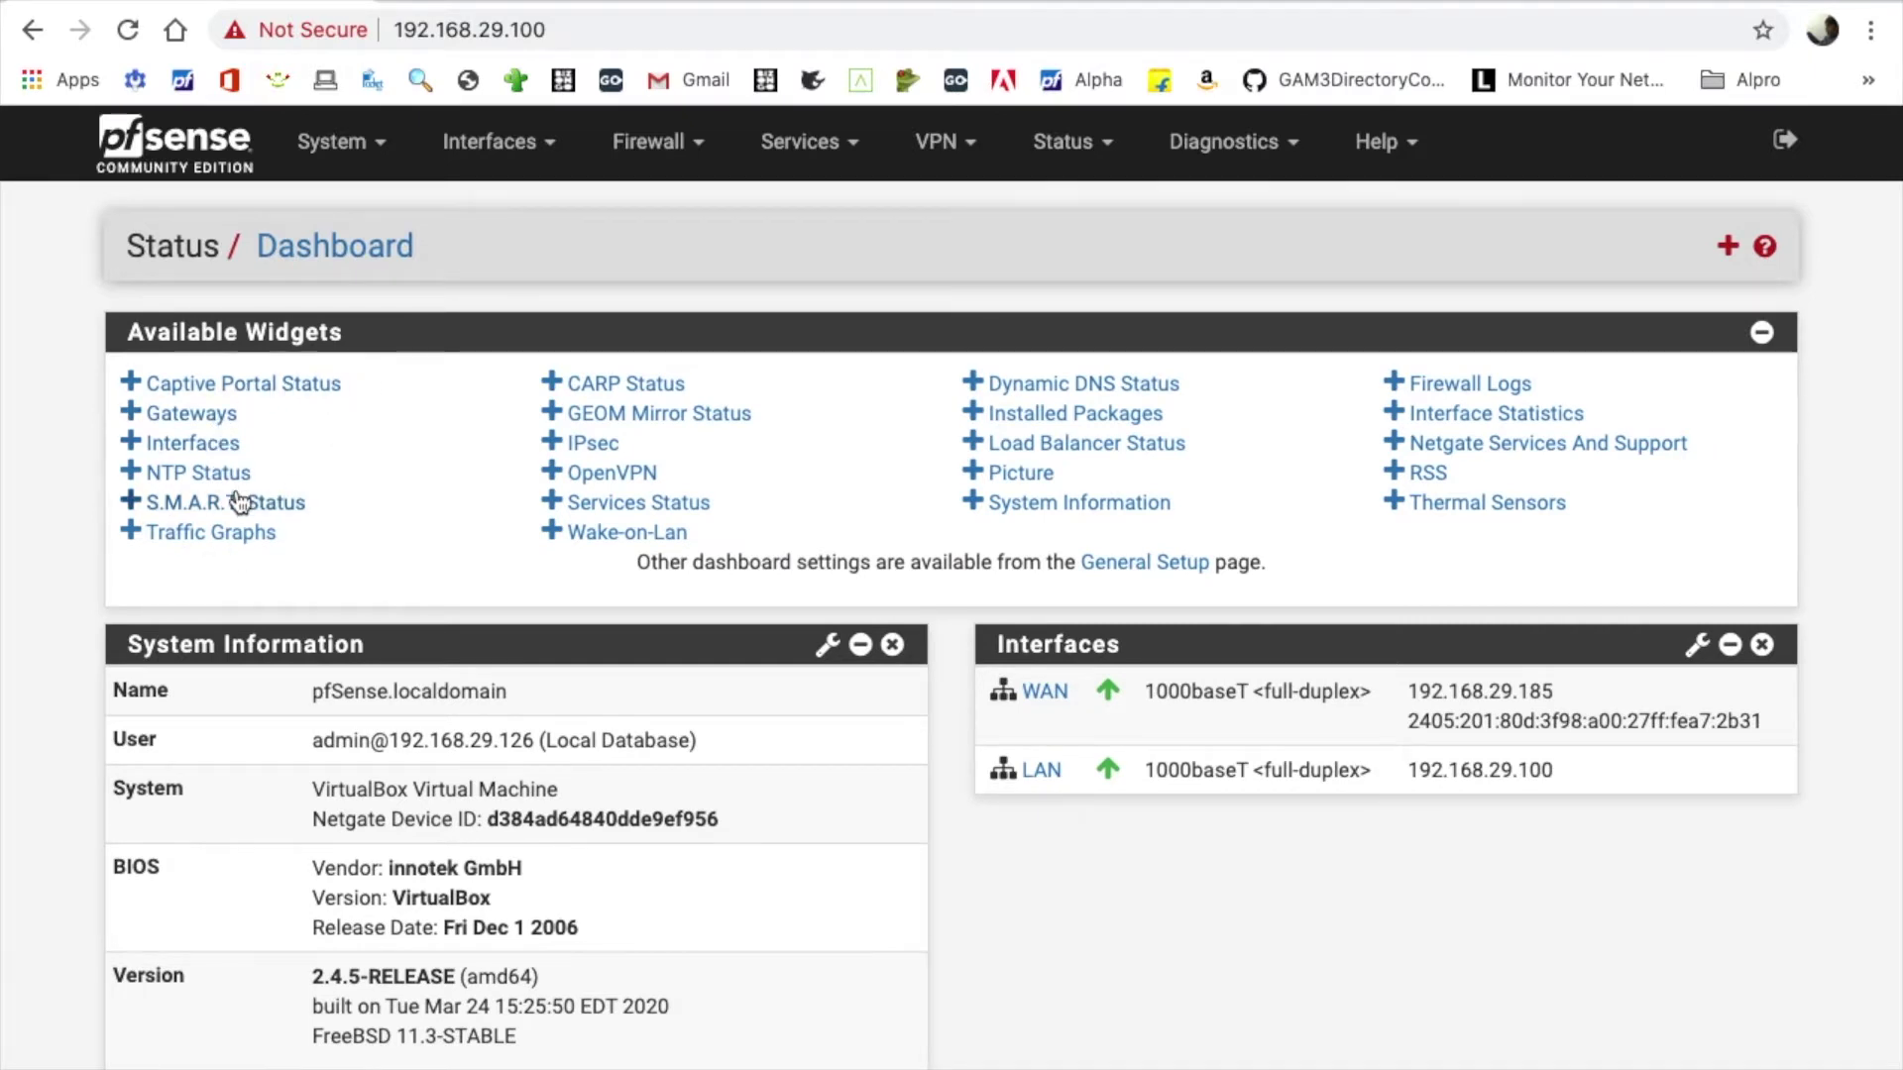
left_click(234, 541)
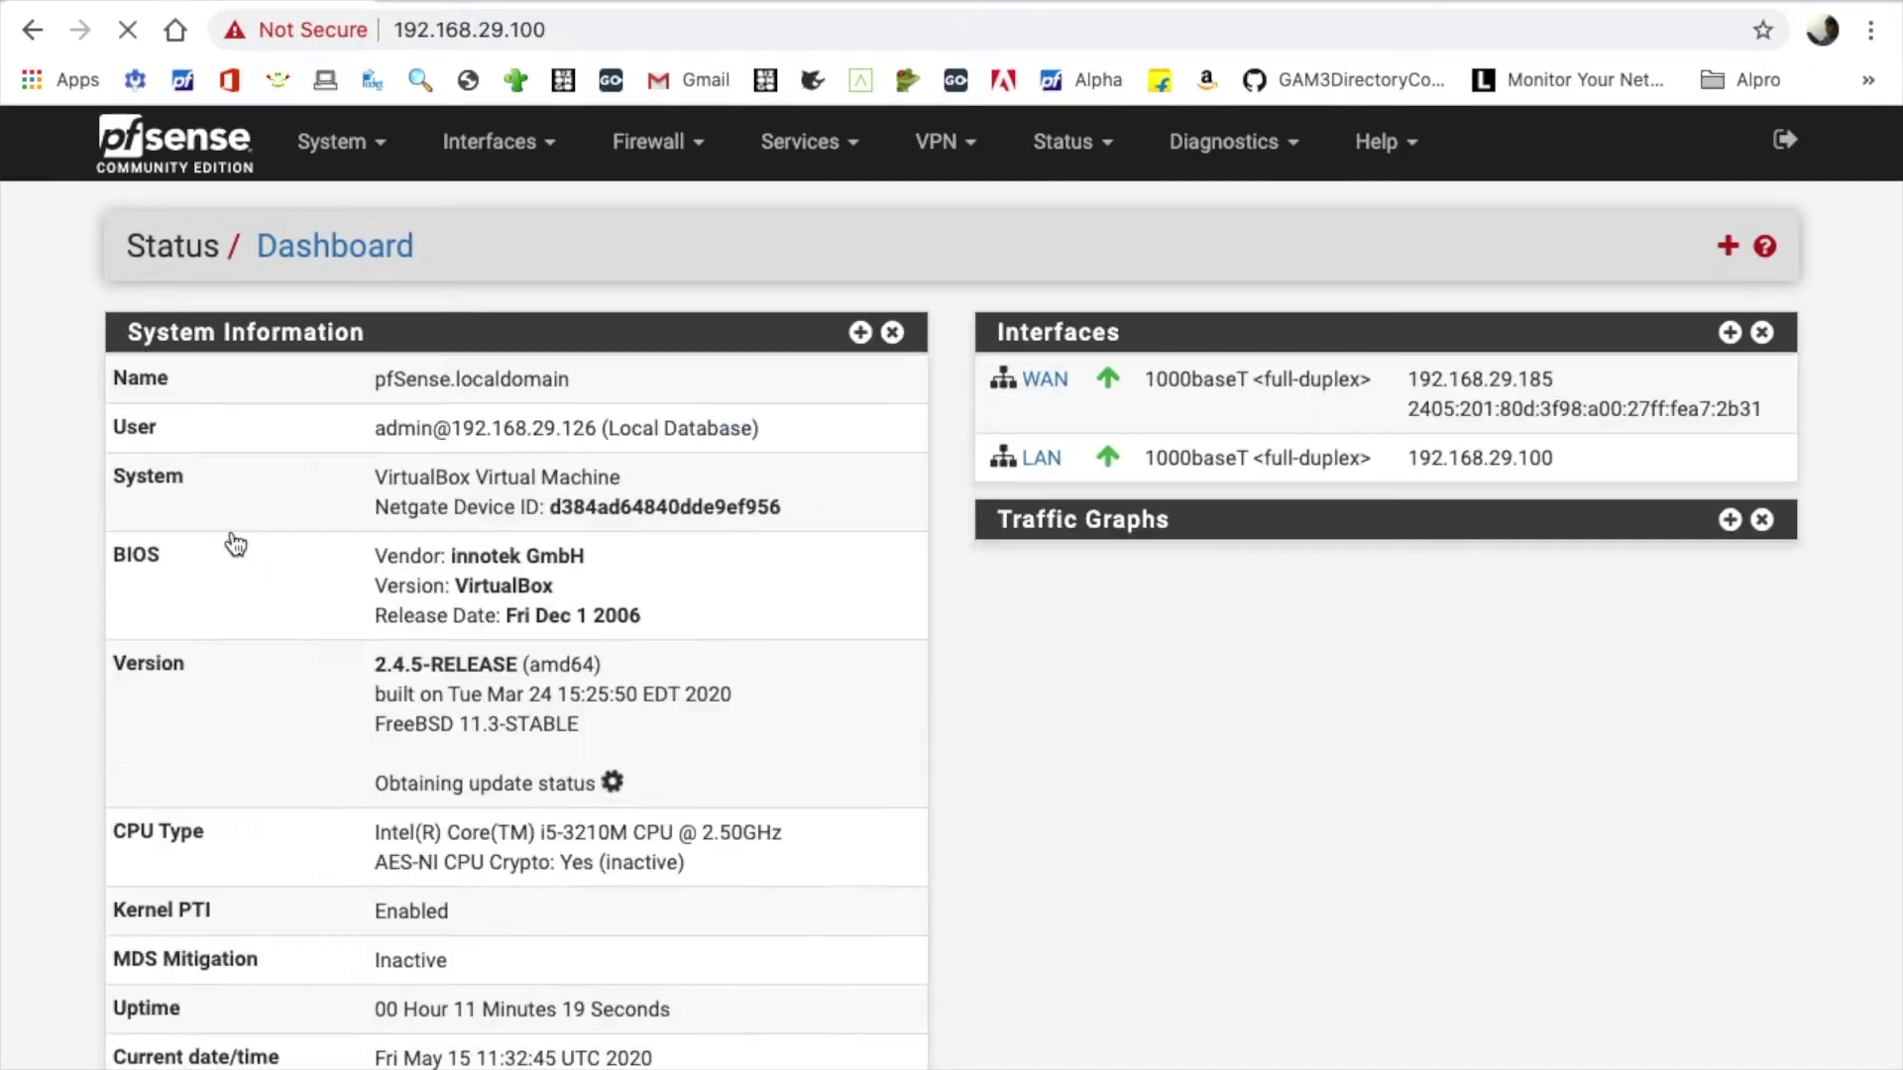
Add the Gateways widget, place it between Interfaces and Traffic Graphs, and save the dashboard layout.
left_click(1728, 247)
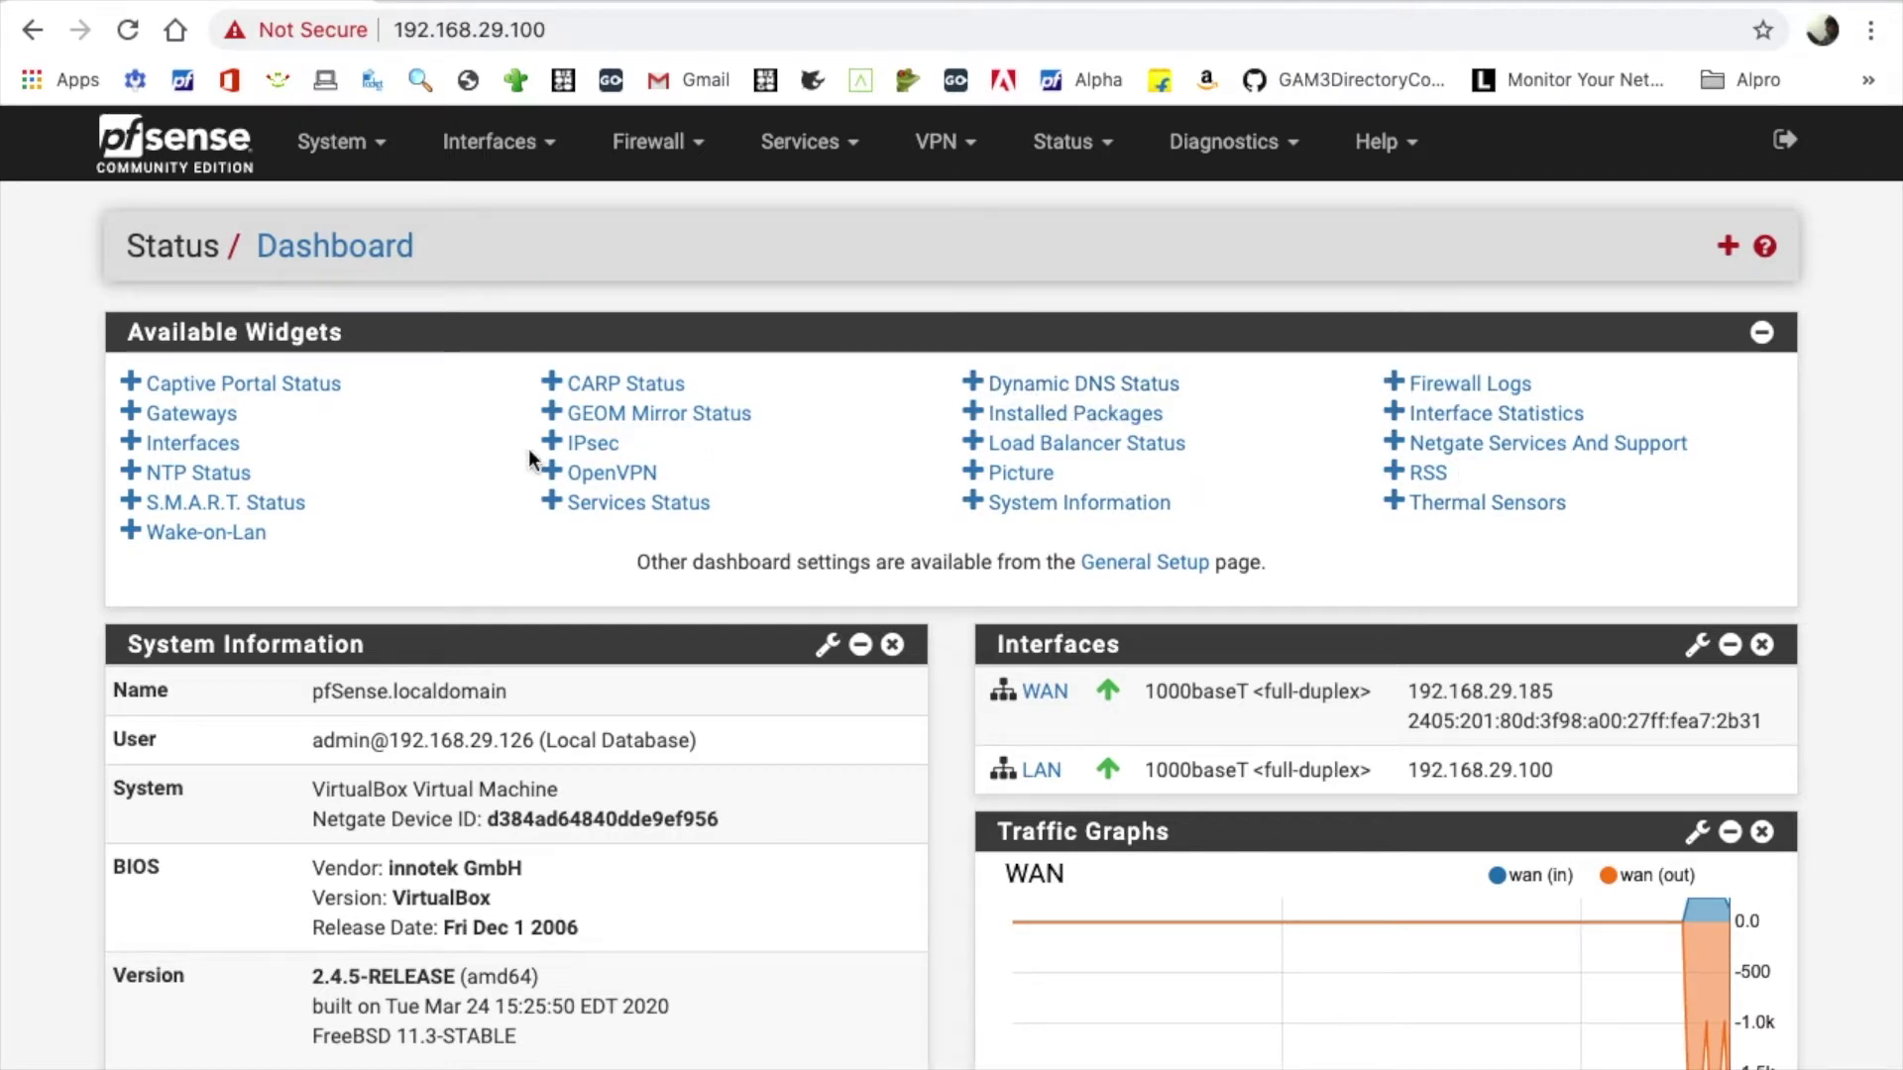
left_click(182, 436)
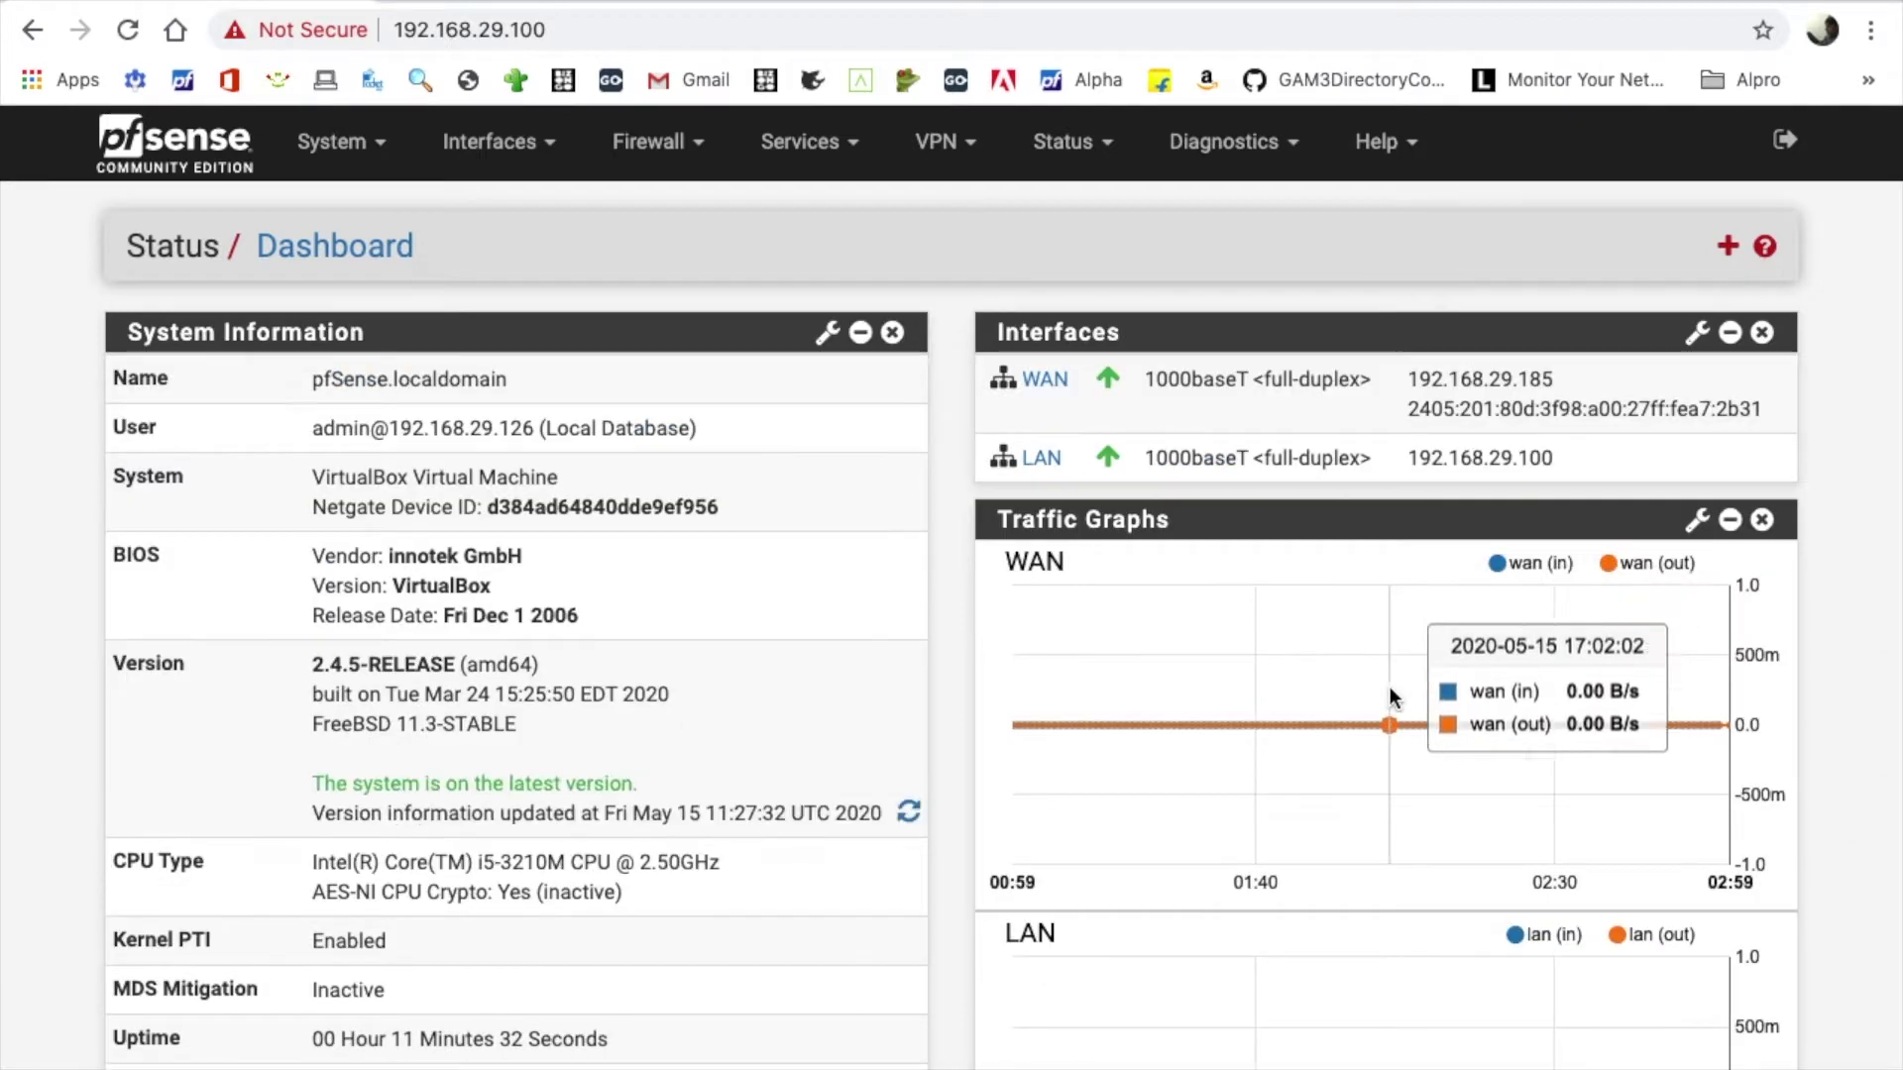
scroll(1390, 687, "down", 5)
left_click_drag(1387, 832, 1374, 266)
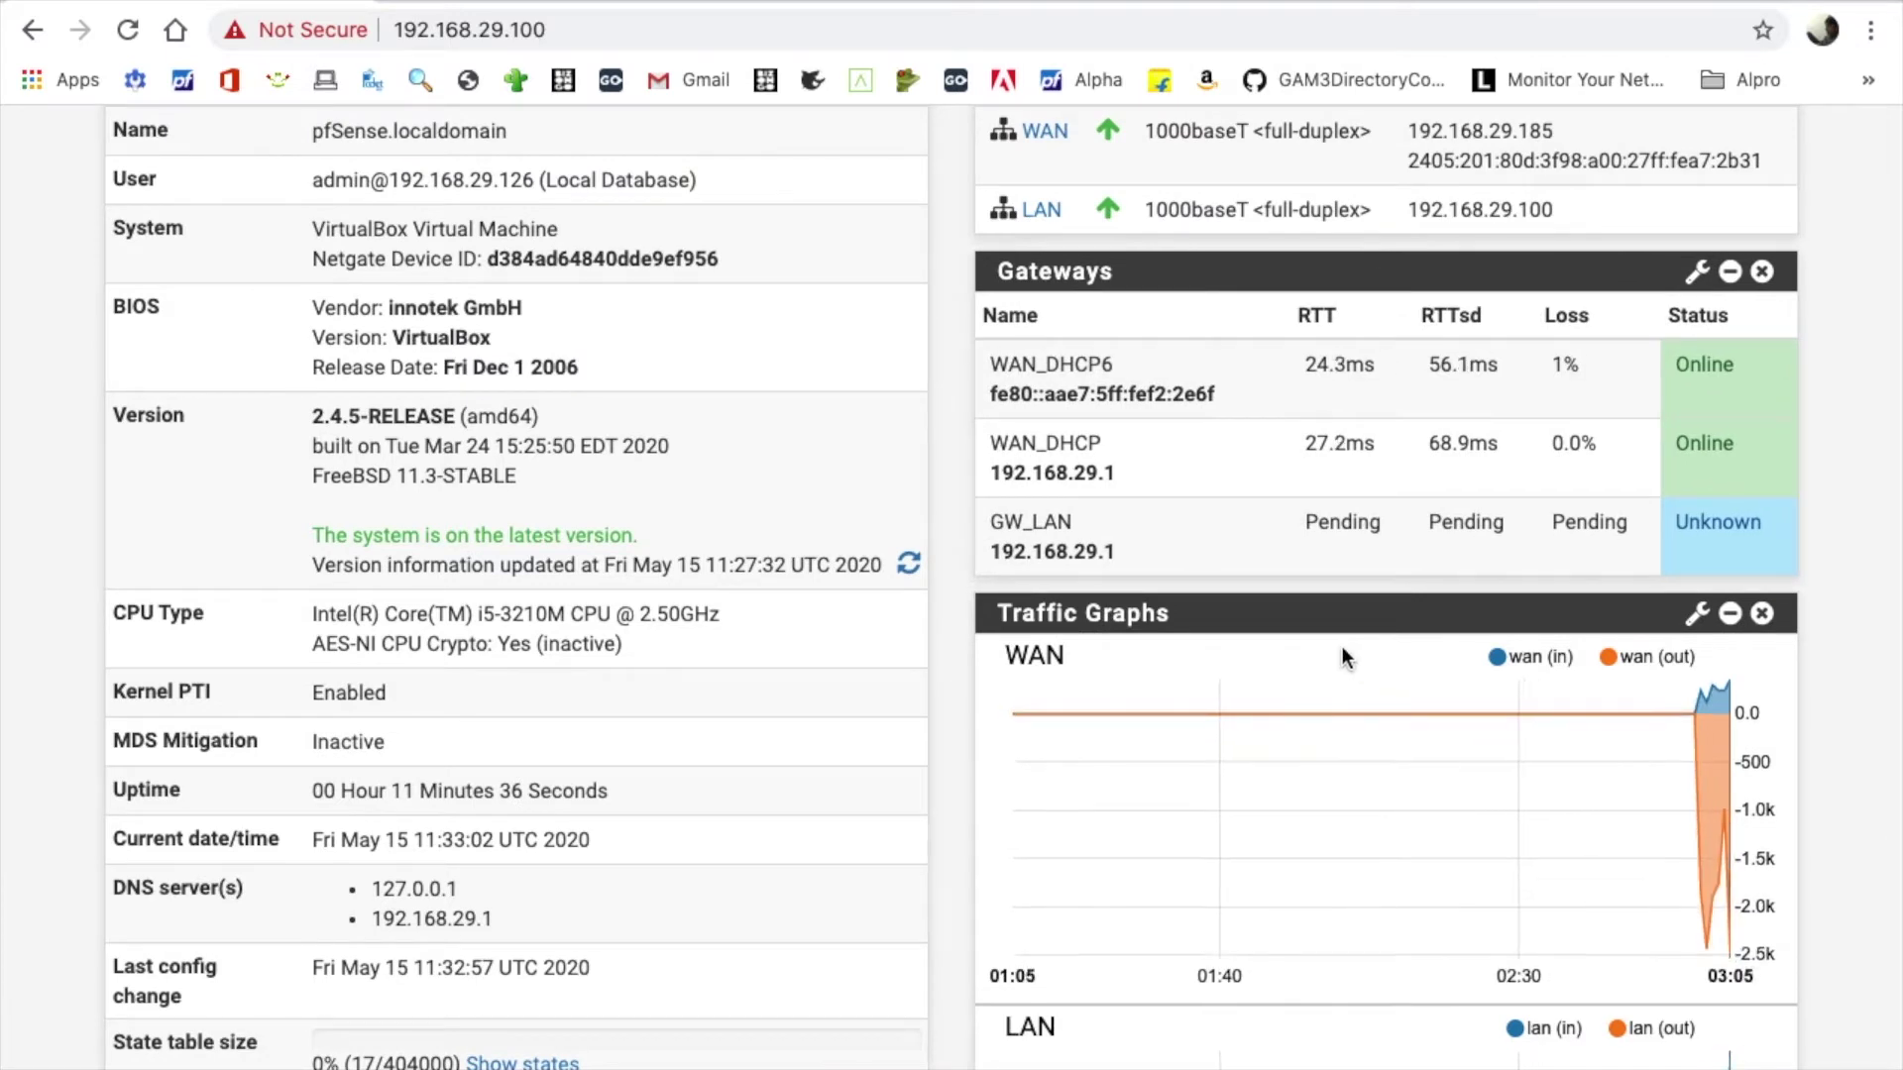
scroll(1342, 646, "up", 1)
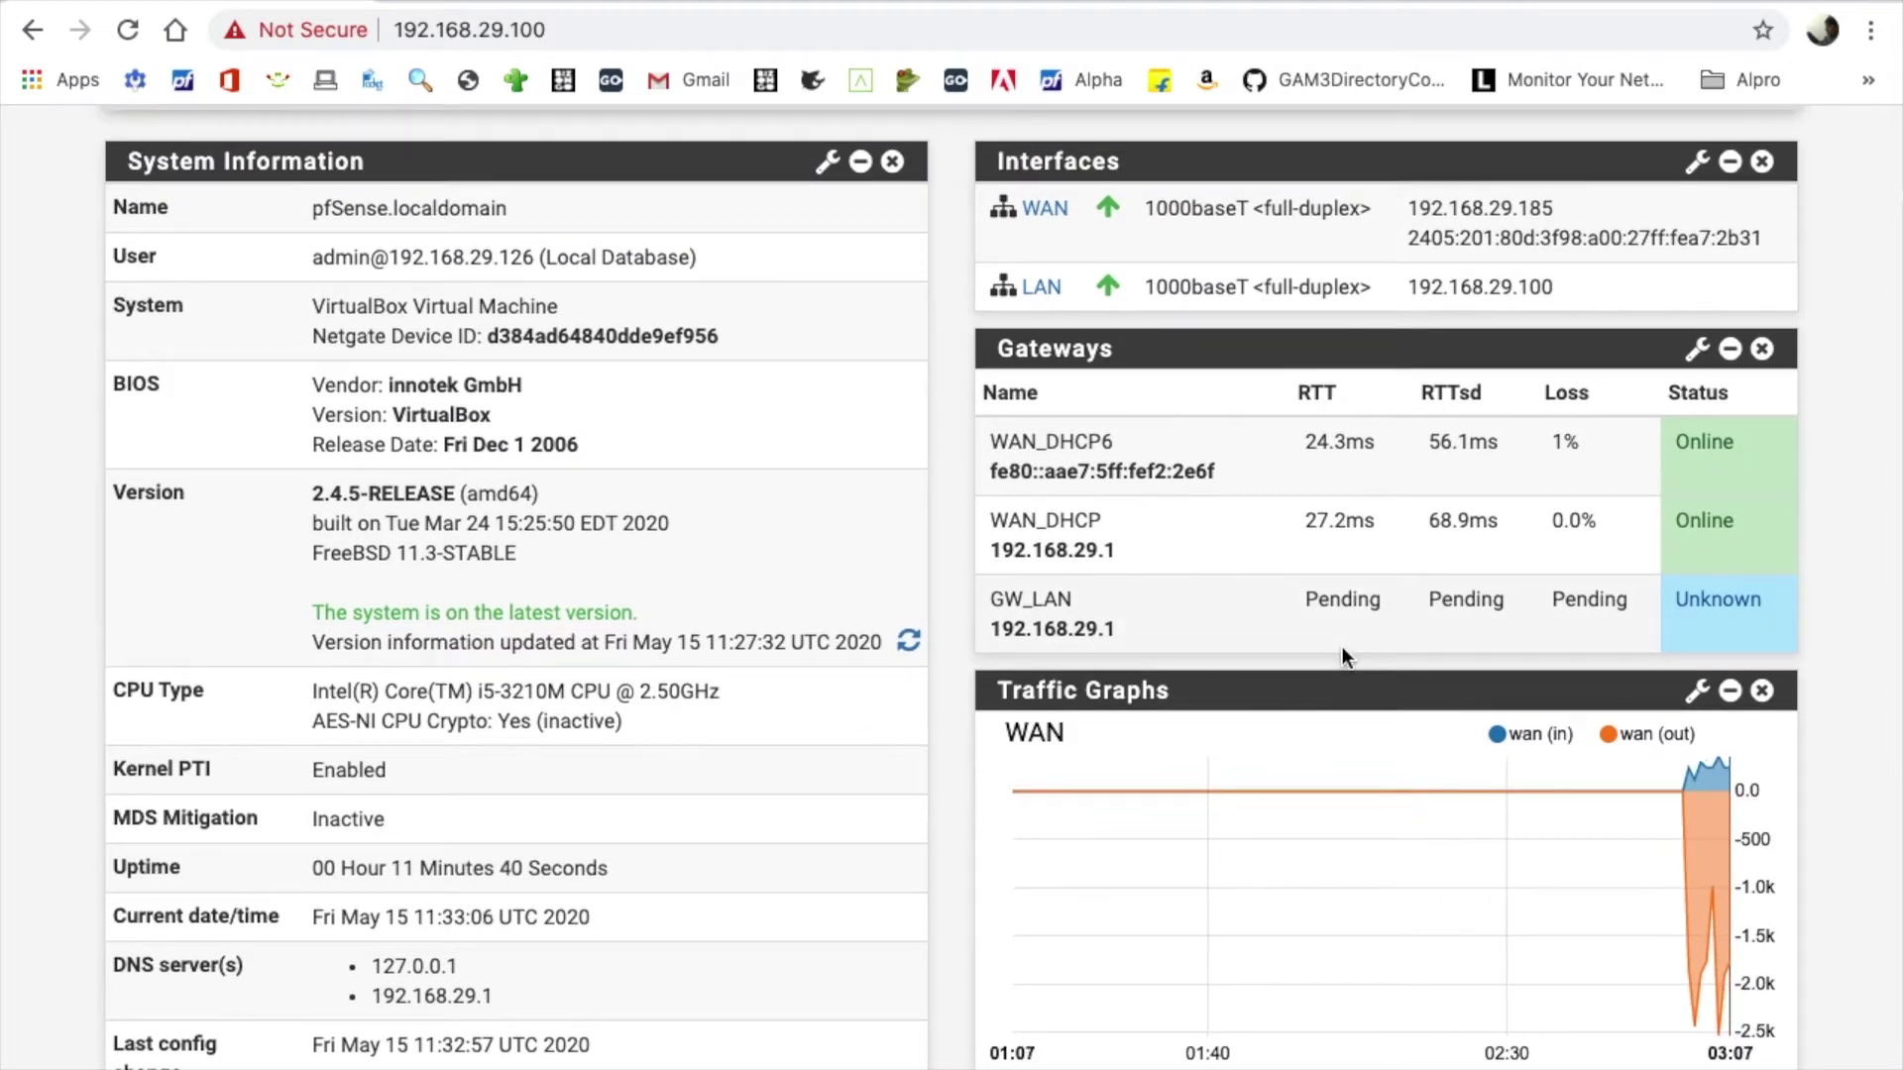
scroll(1342, 648, "up", 1)
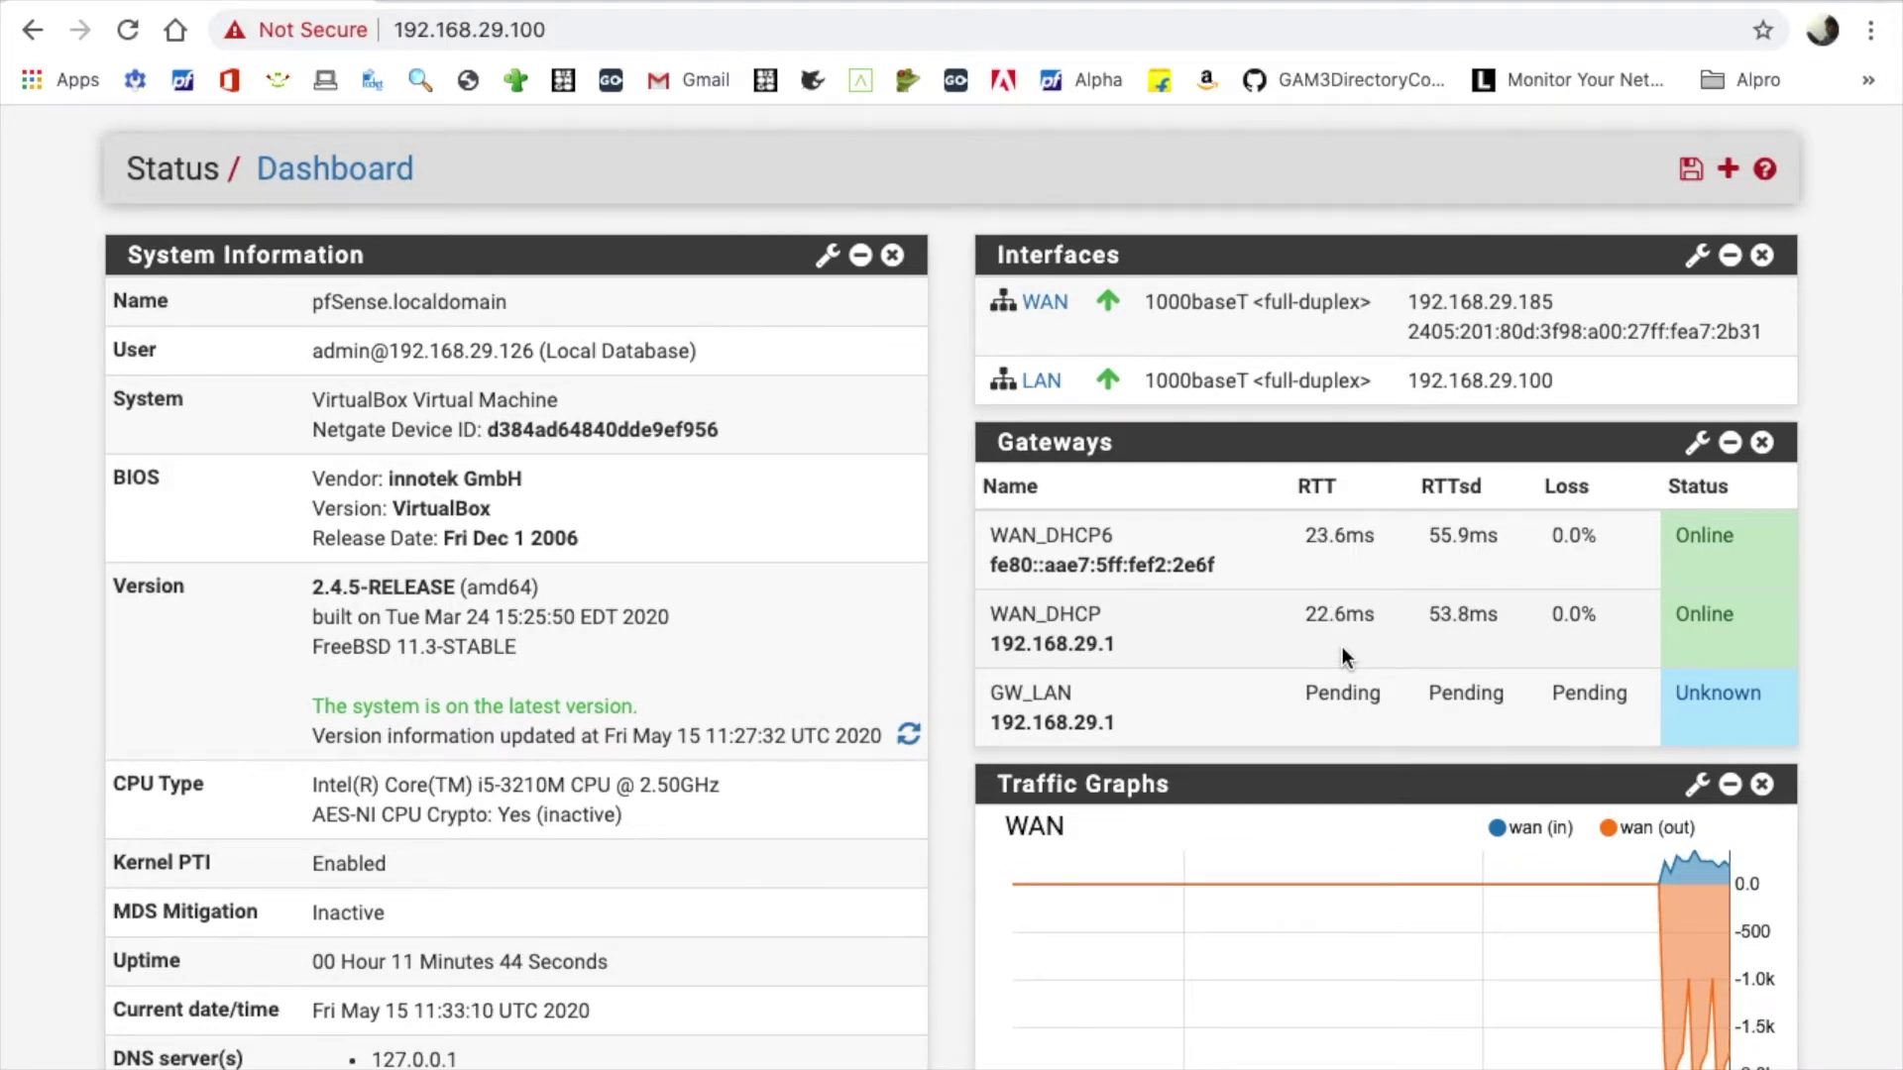
scroll(1343, 657, "up", 1)
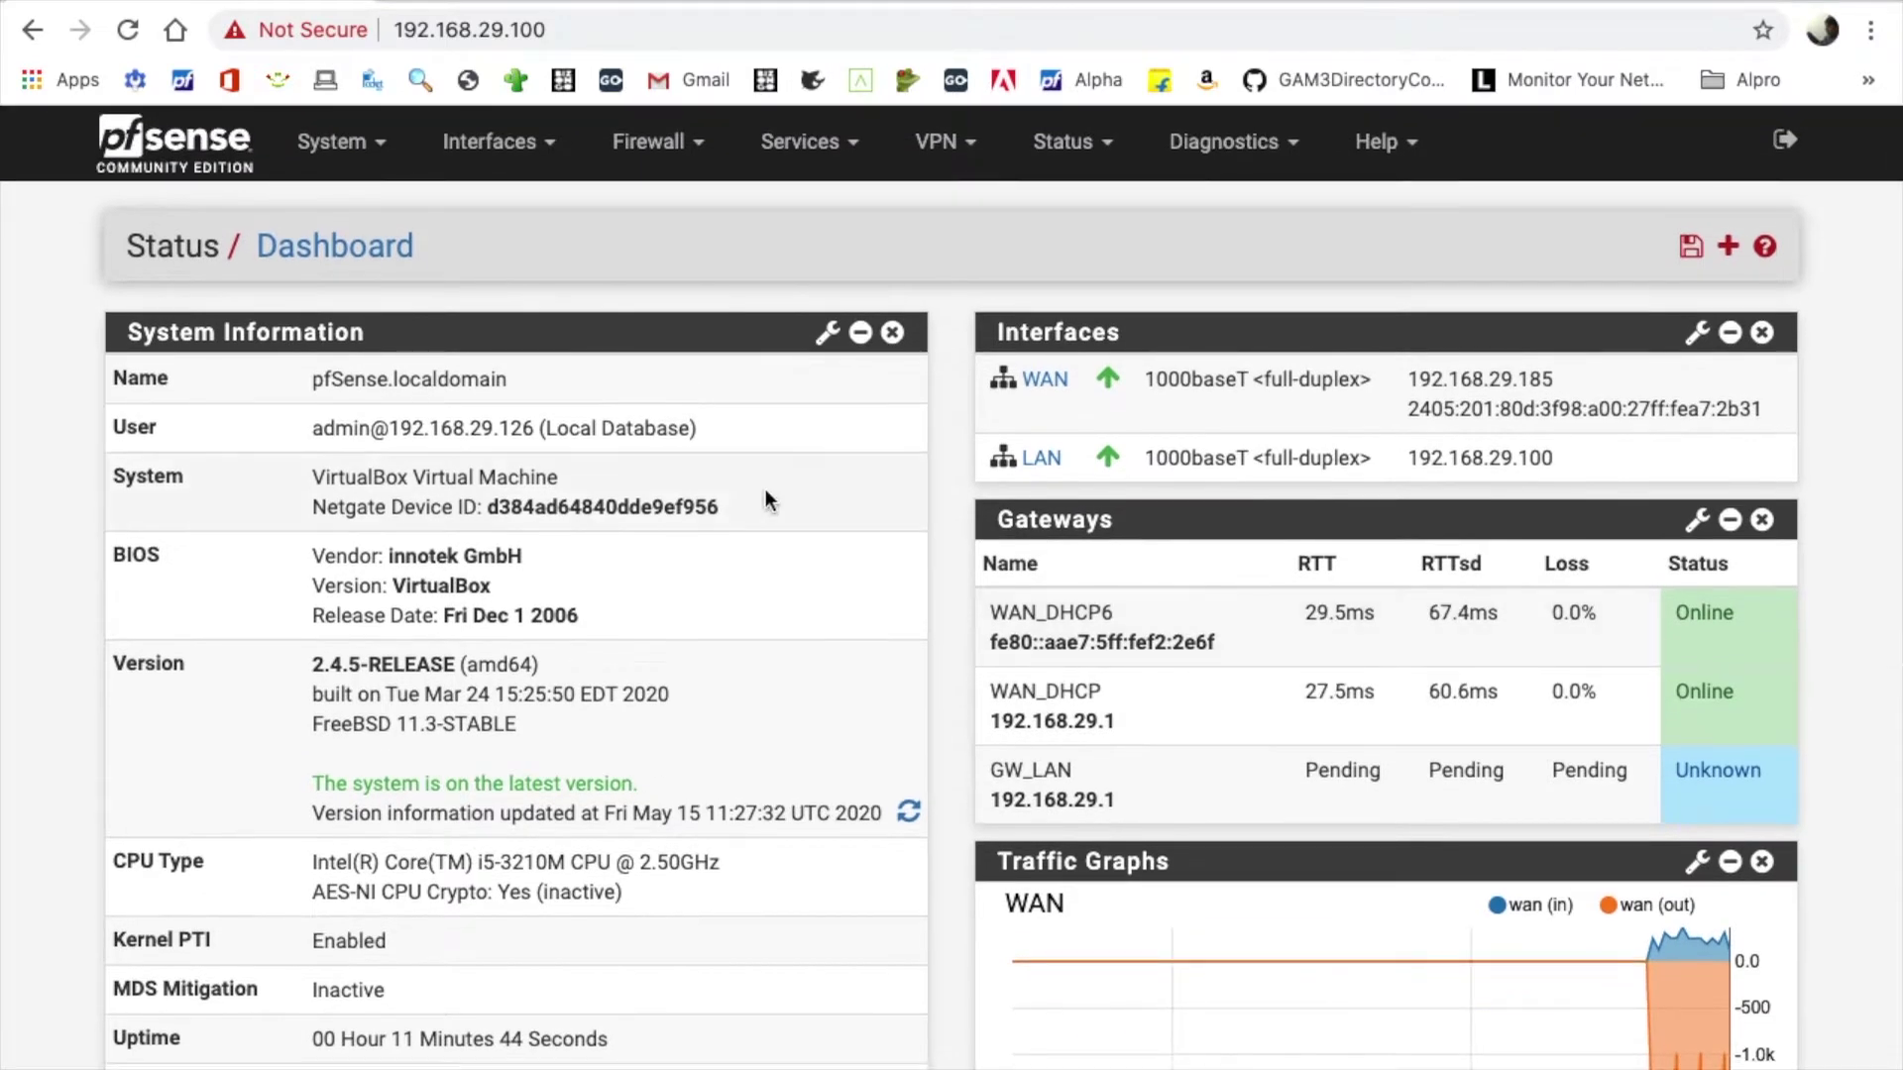
left_click_drag(314, 783, 782, 776)
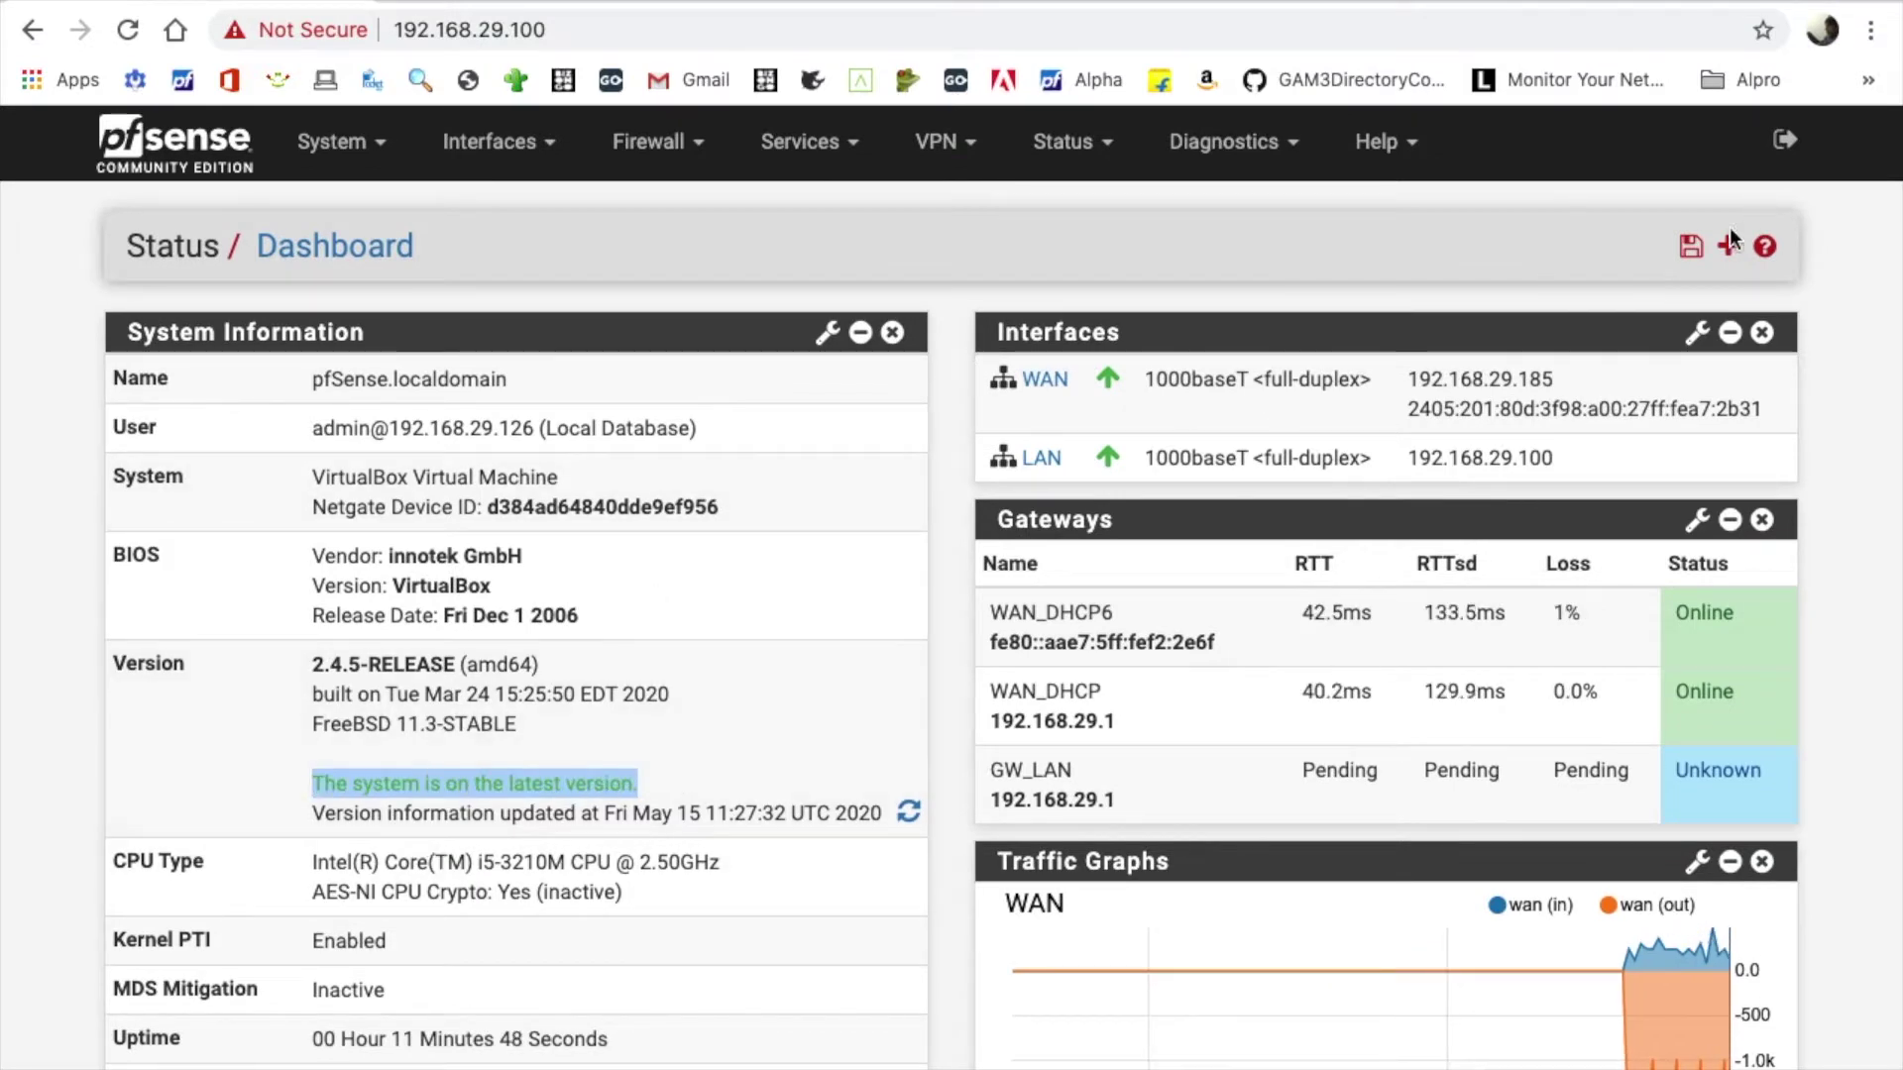
left_click(1693, 250)
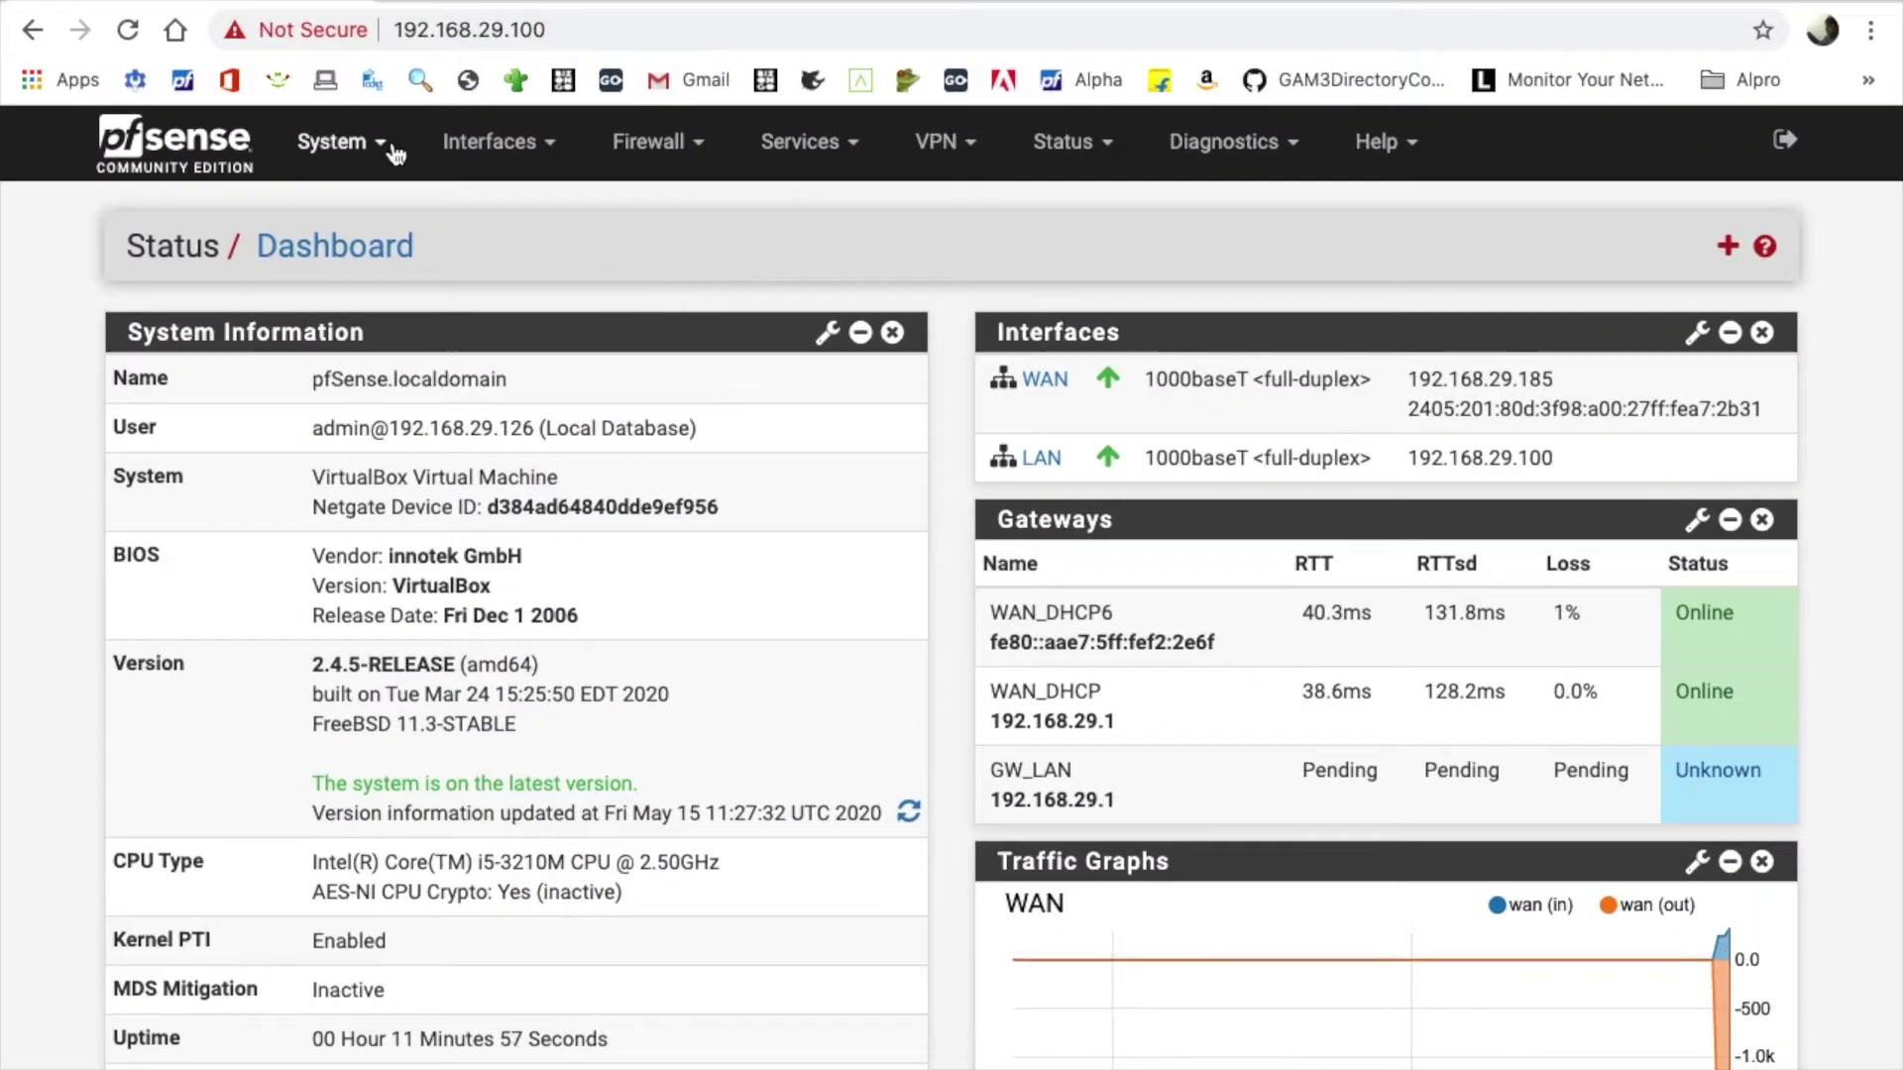
Set the webConfigurator TCP port to 8443 in the advanced admin access settings and save the change.
left_click(385, 146)
left_click(390, 211)
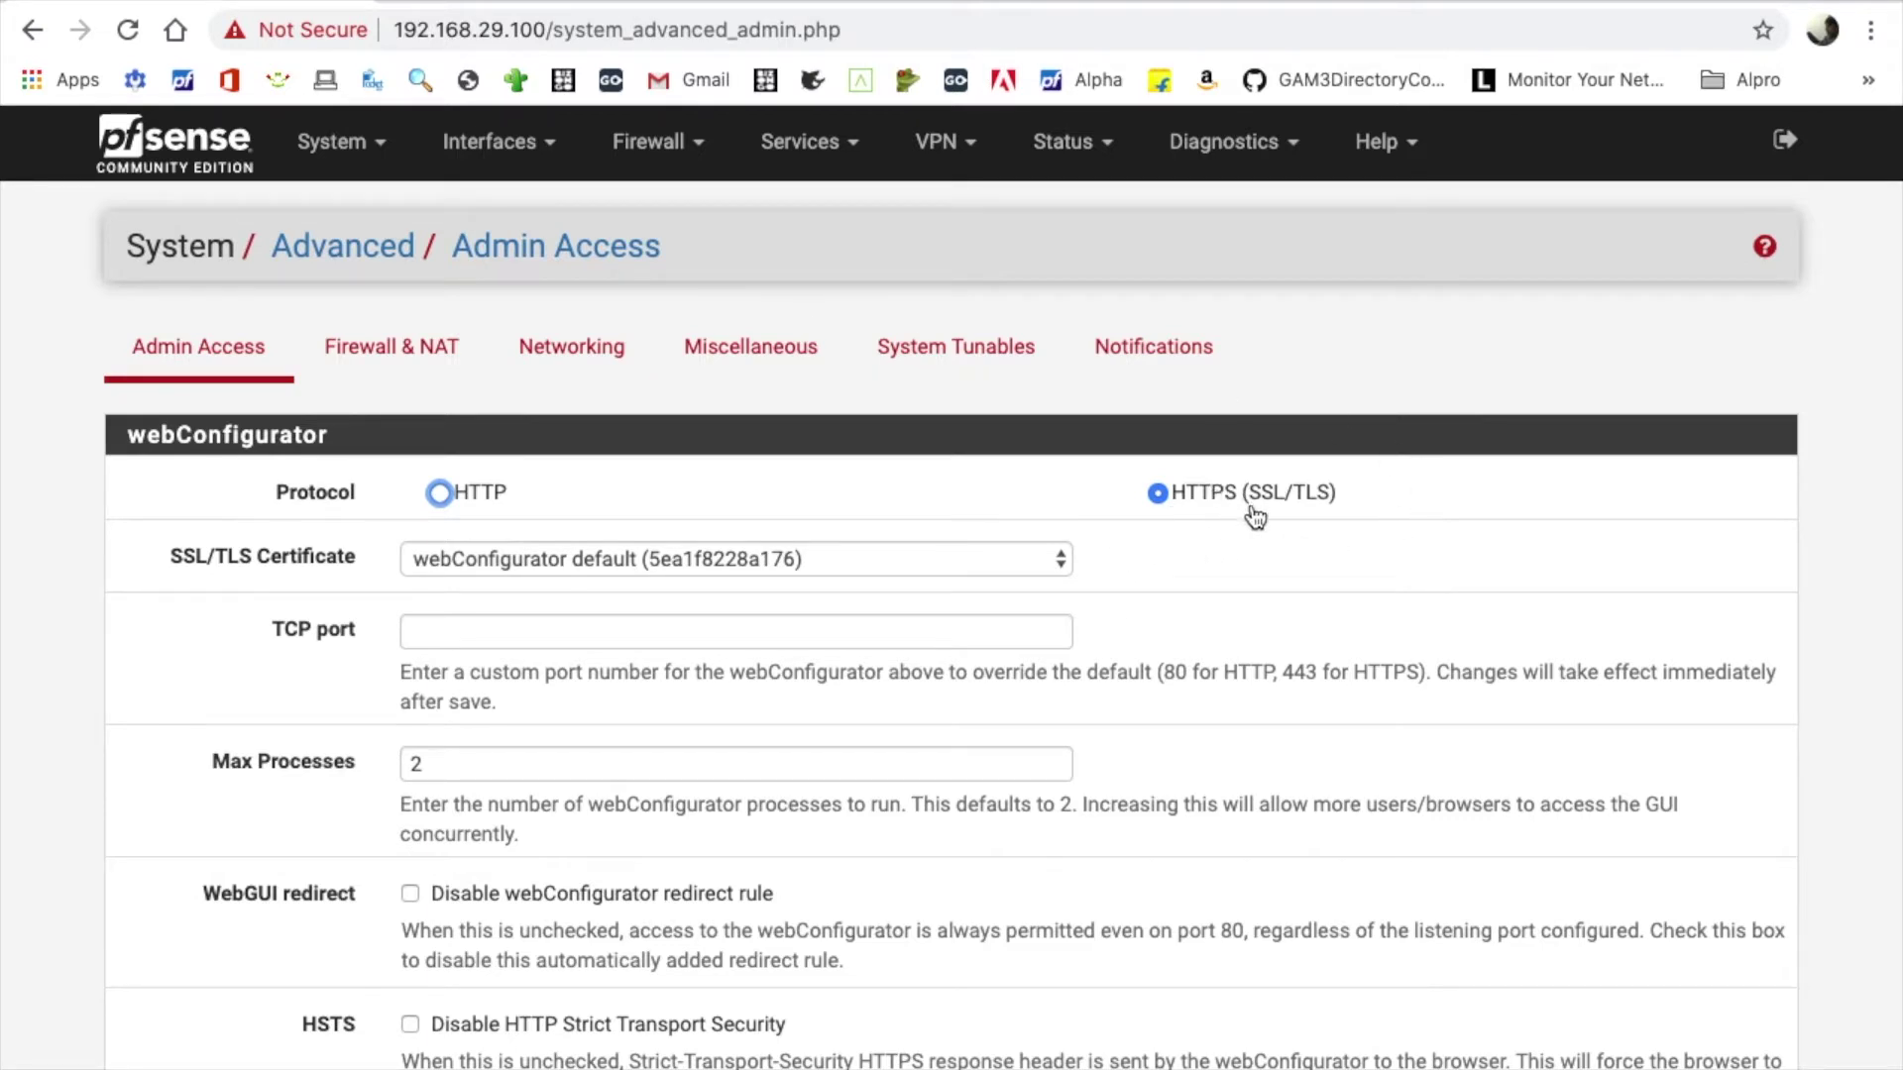
left_click(981, 639)
type("8443")
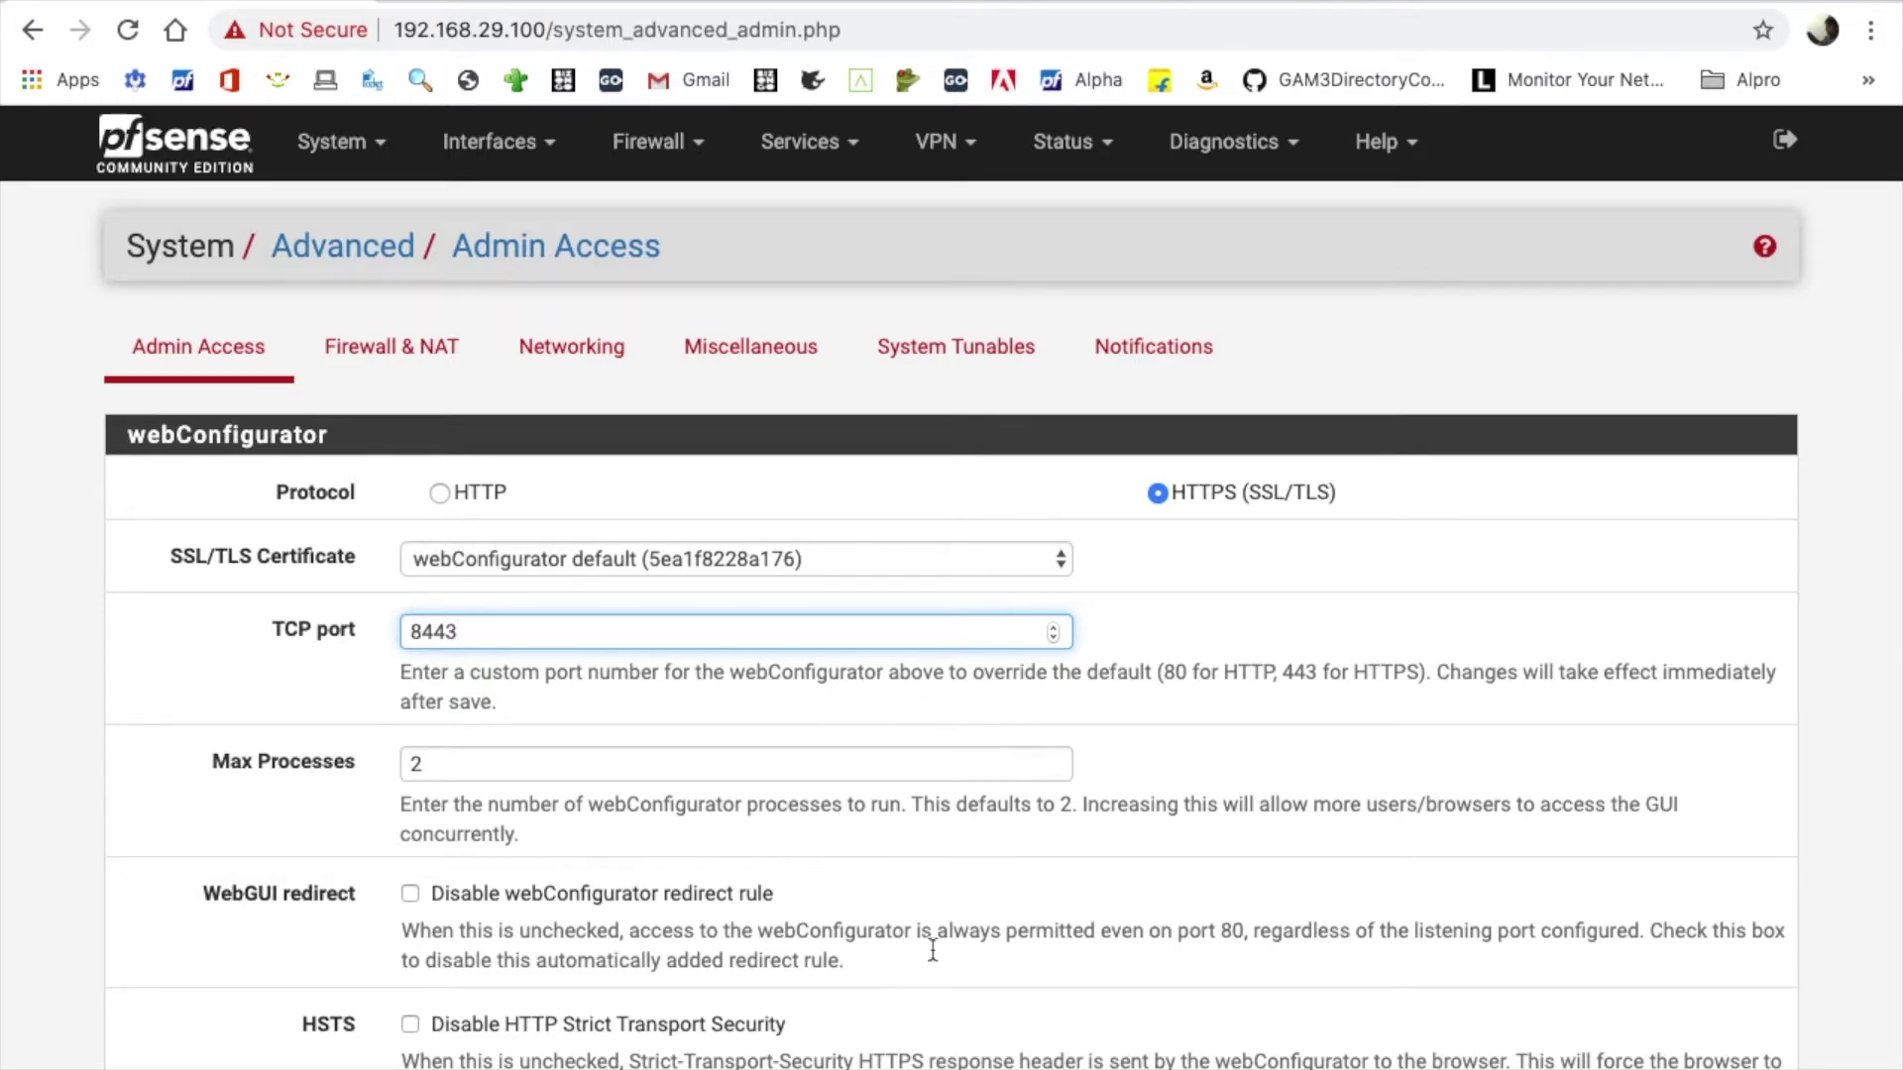
scroll(932, 948, "down", 6)
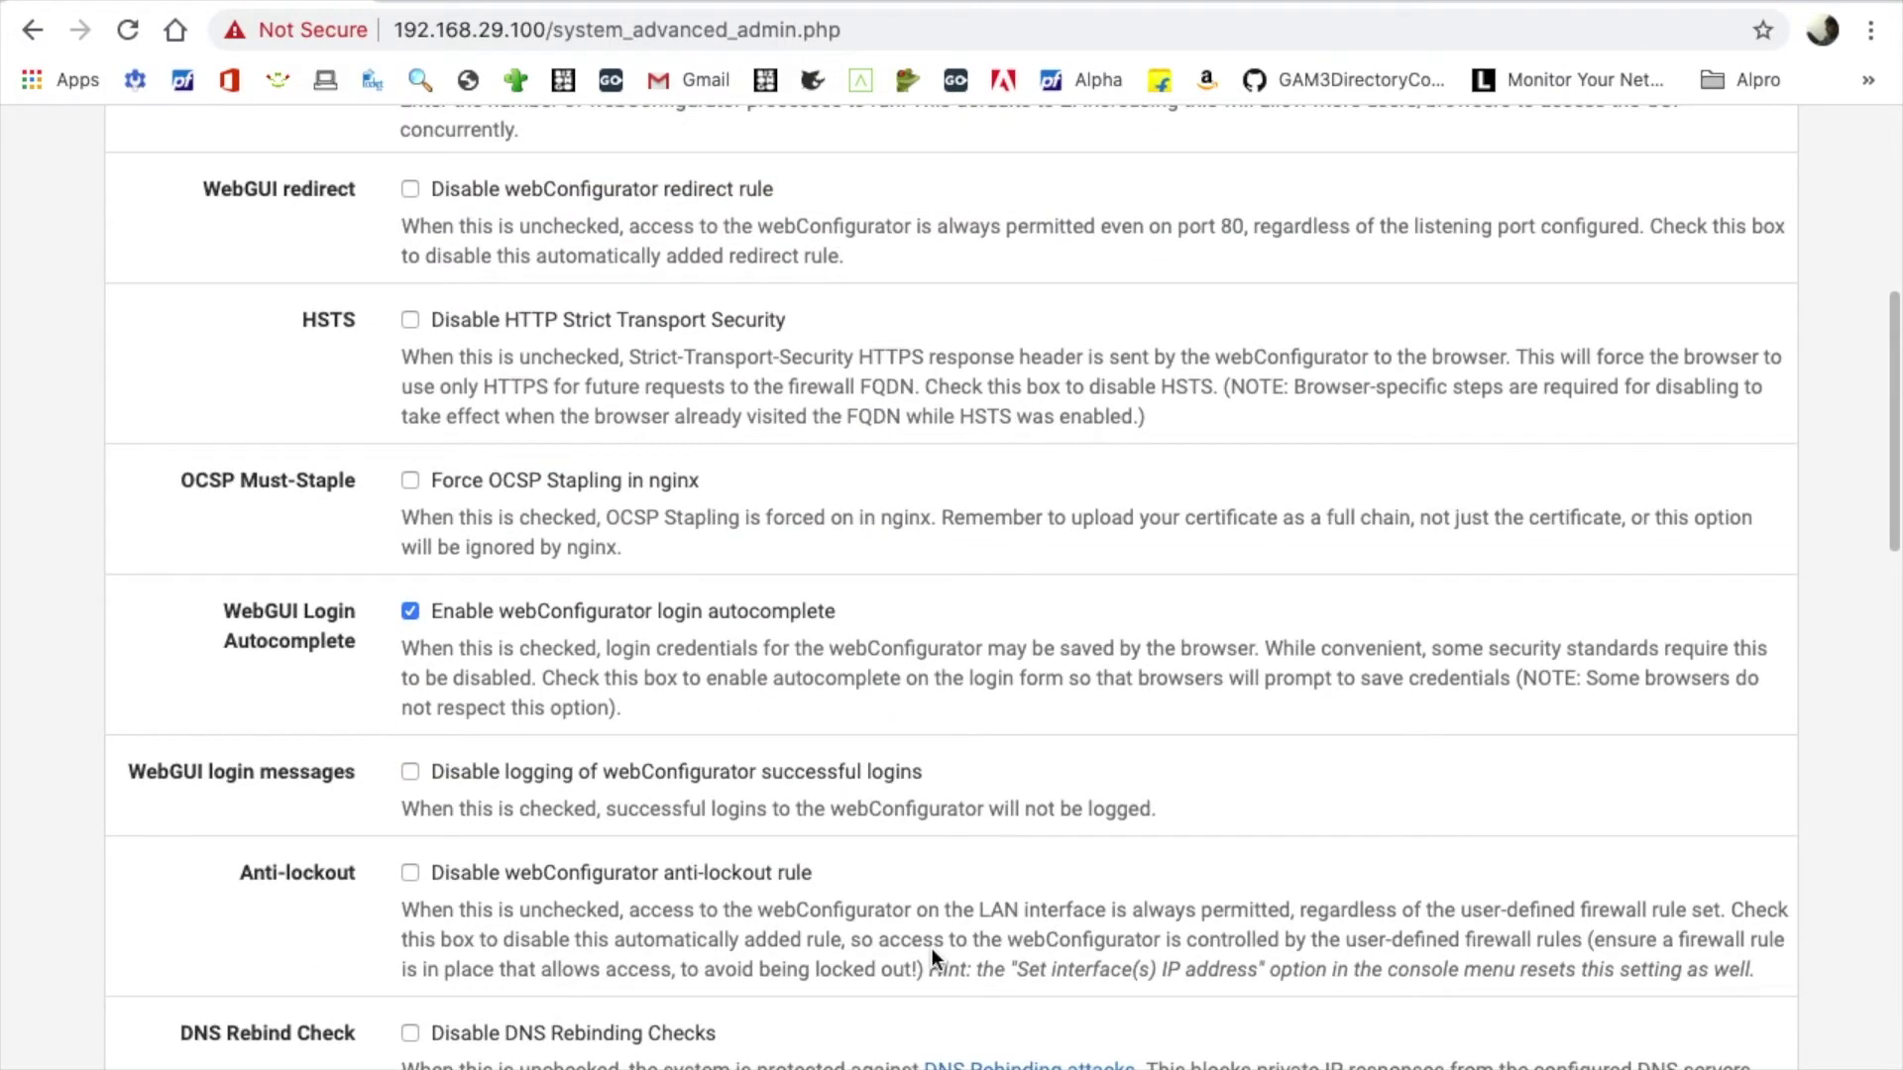
scroll(932, 949, "down", 8)
scroll(932, 948, "down", 15)
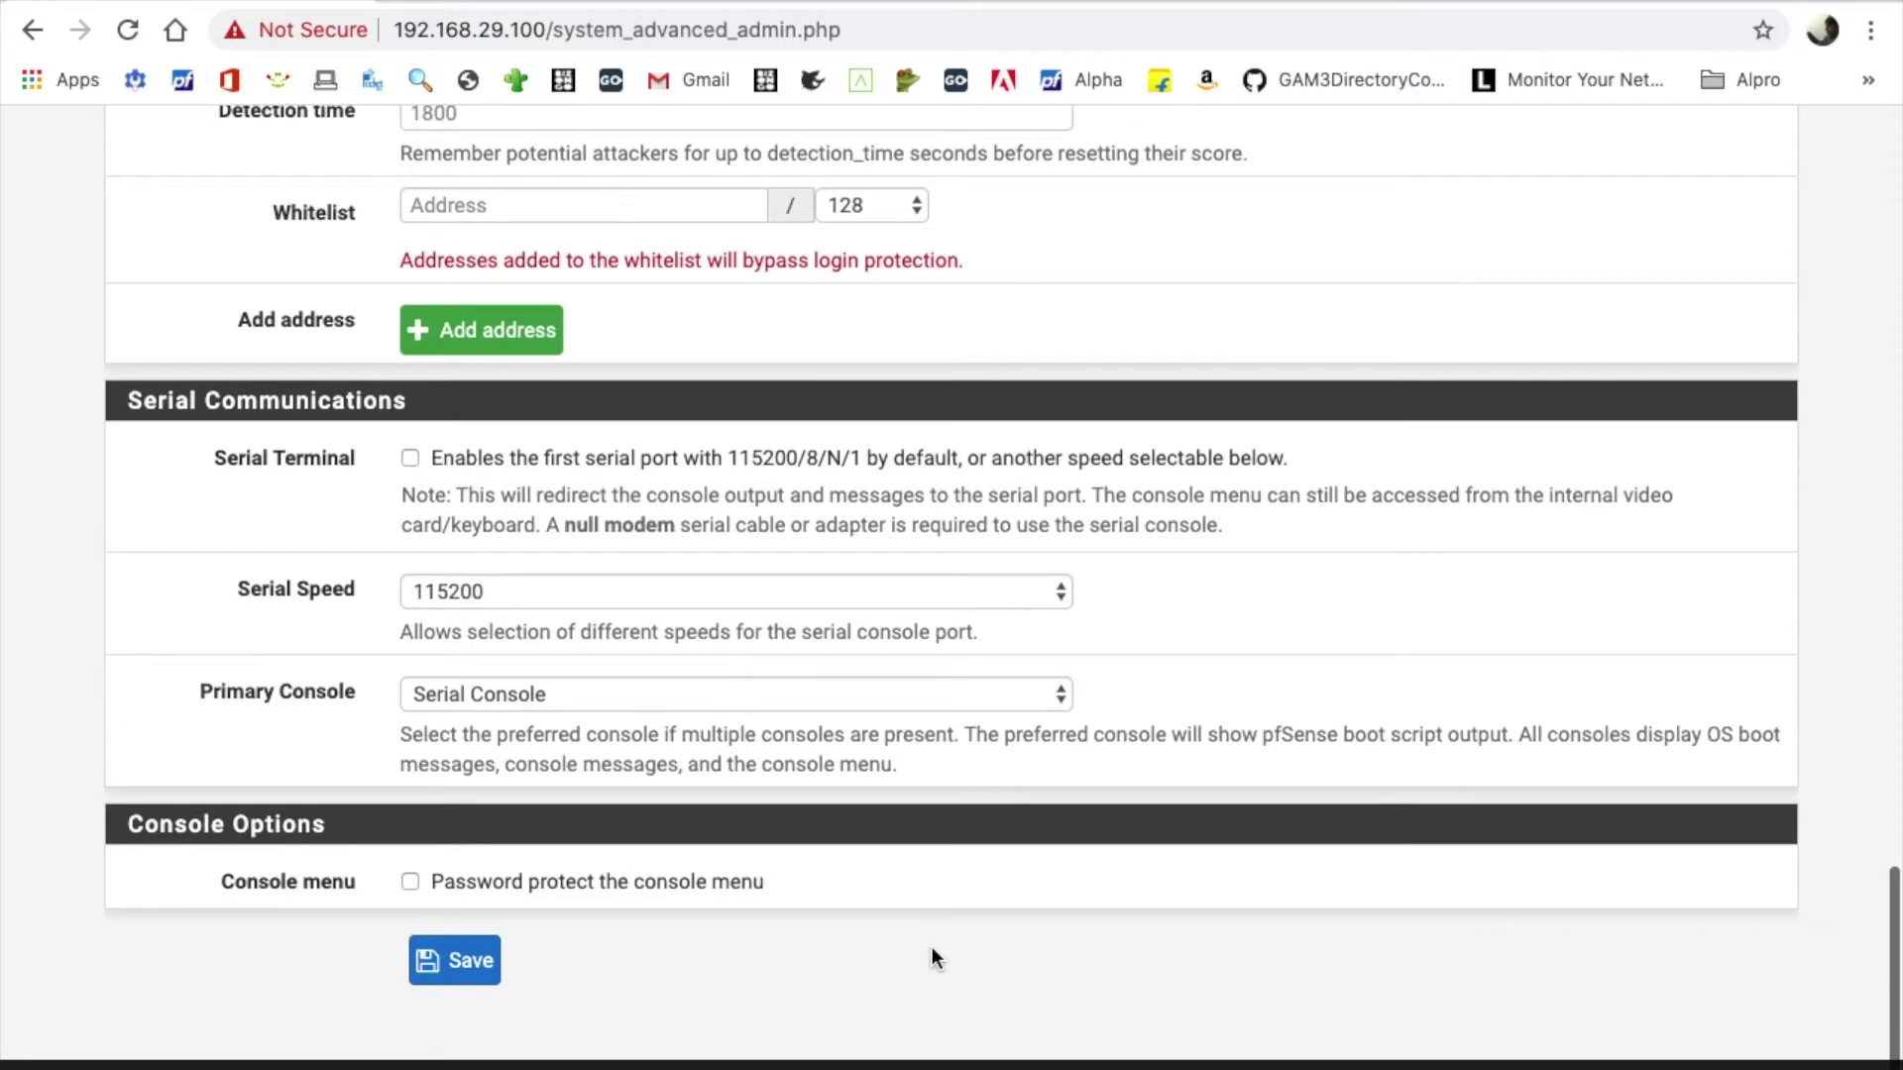
left_click(456, 986)
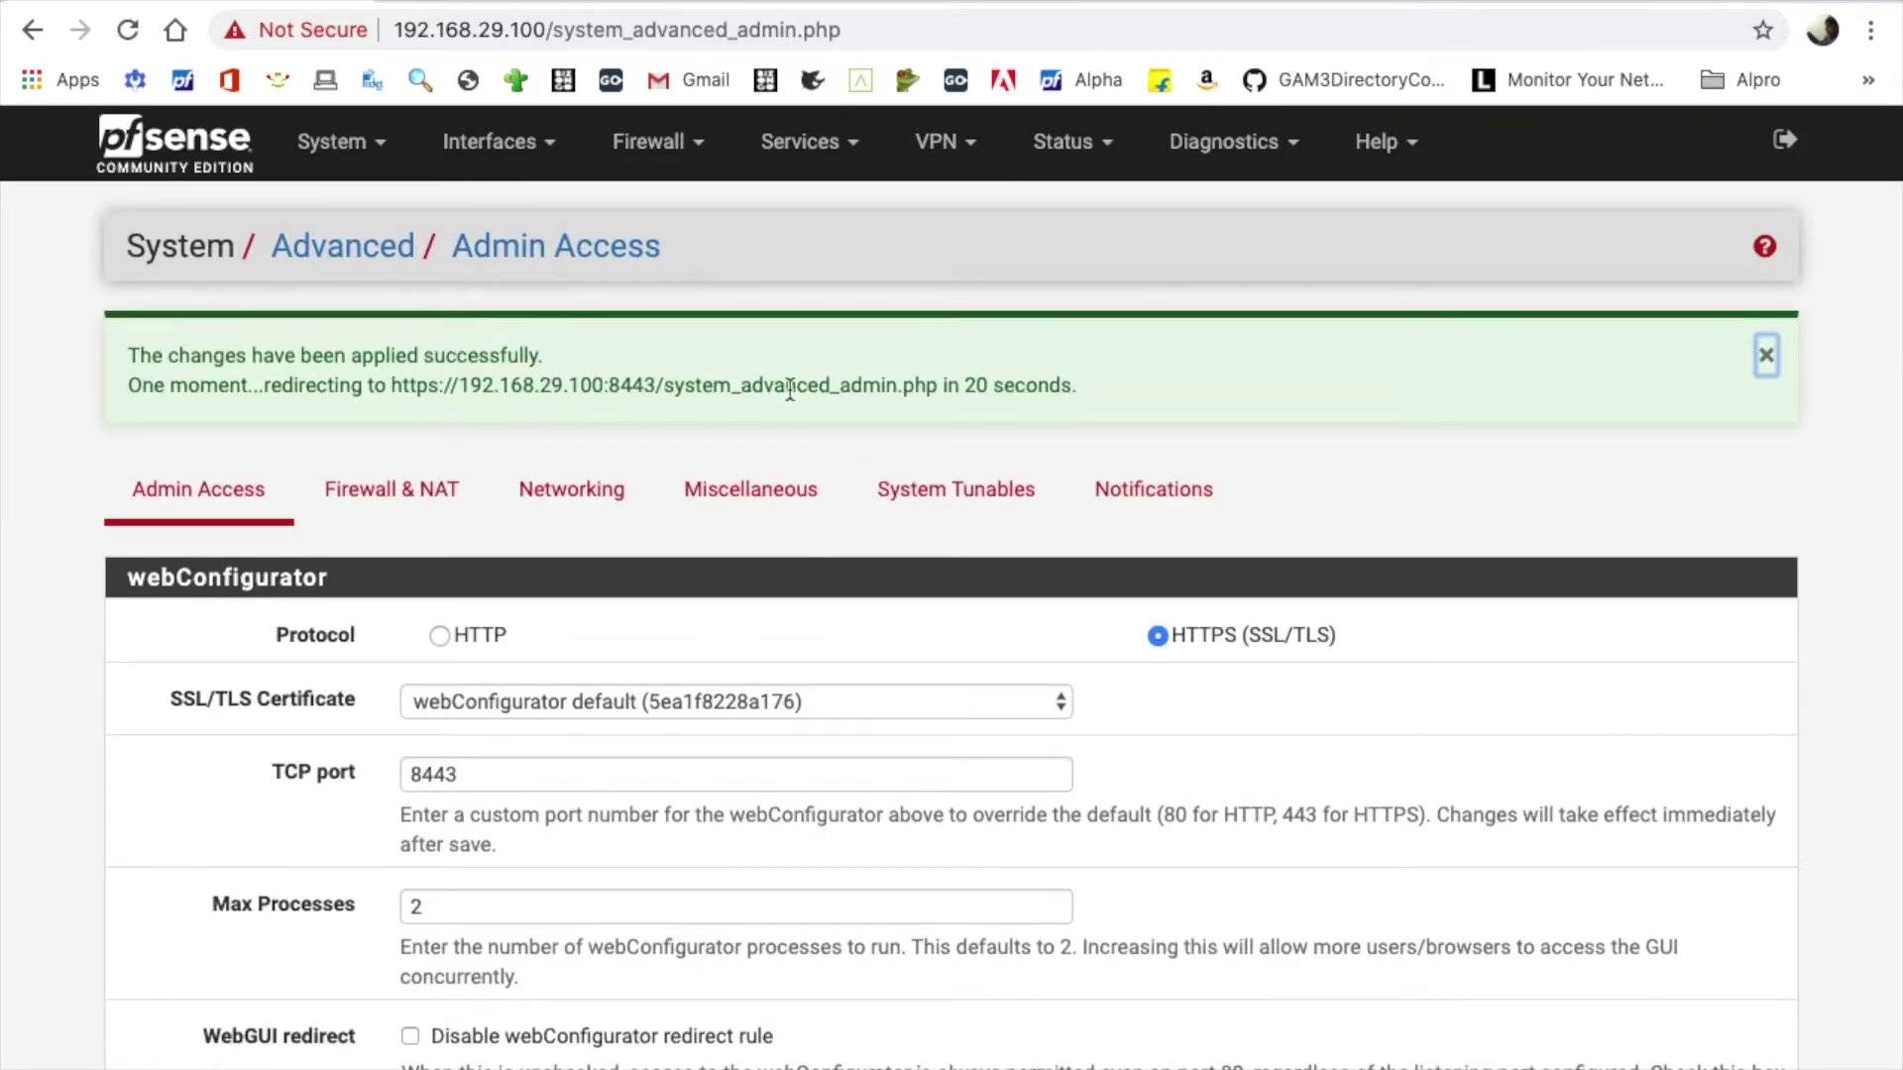
Check the redirect address in the notice and the reloaded page's URL for the custom port.
left_click_drag(1082, 386, 724, 428)
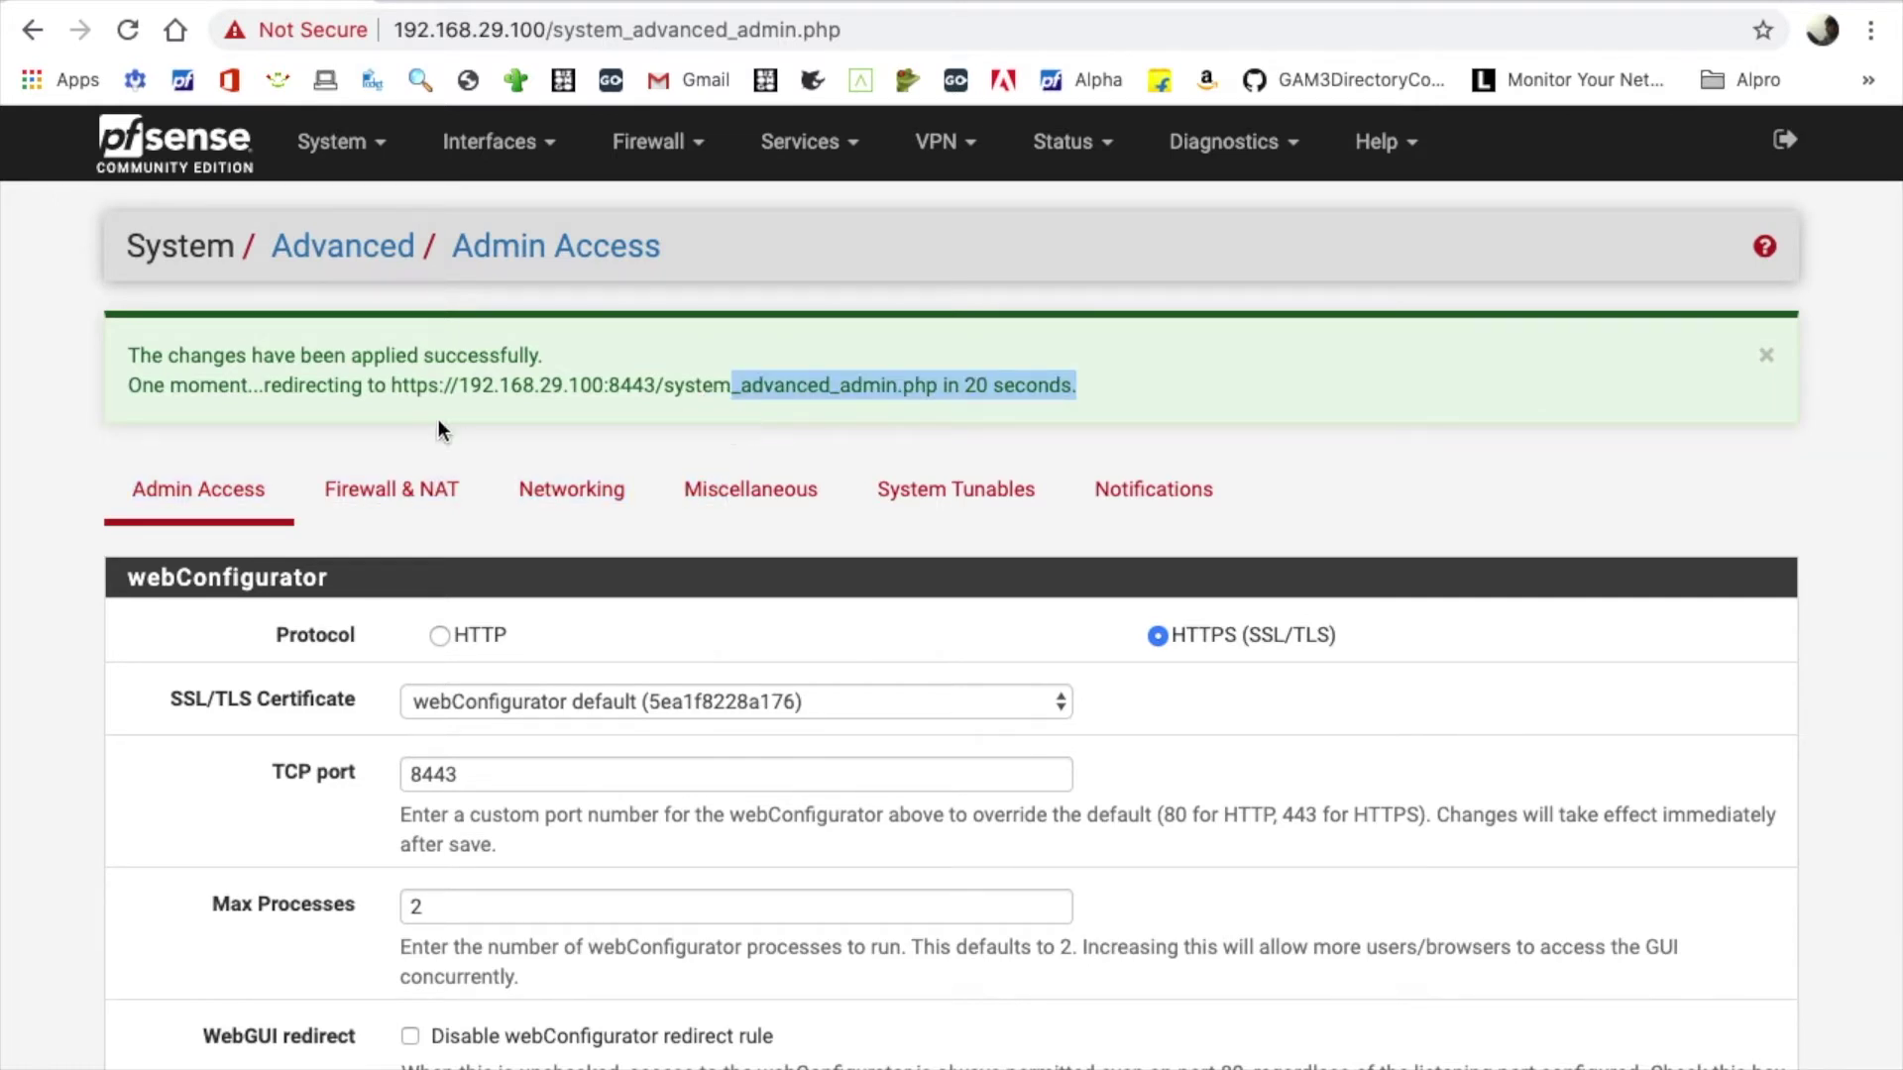
left_click_drag(396, 388, 660, 389)
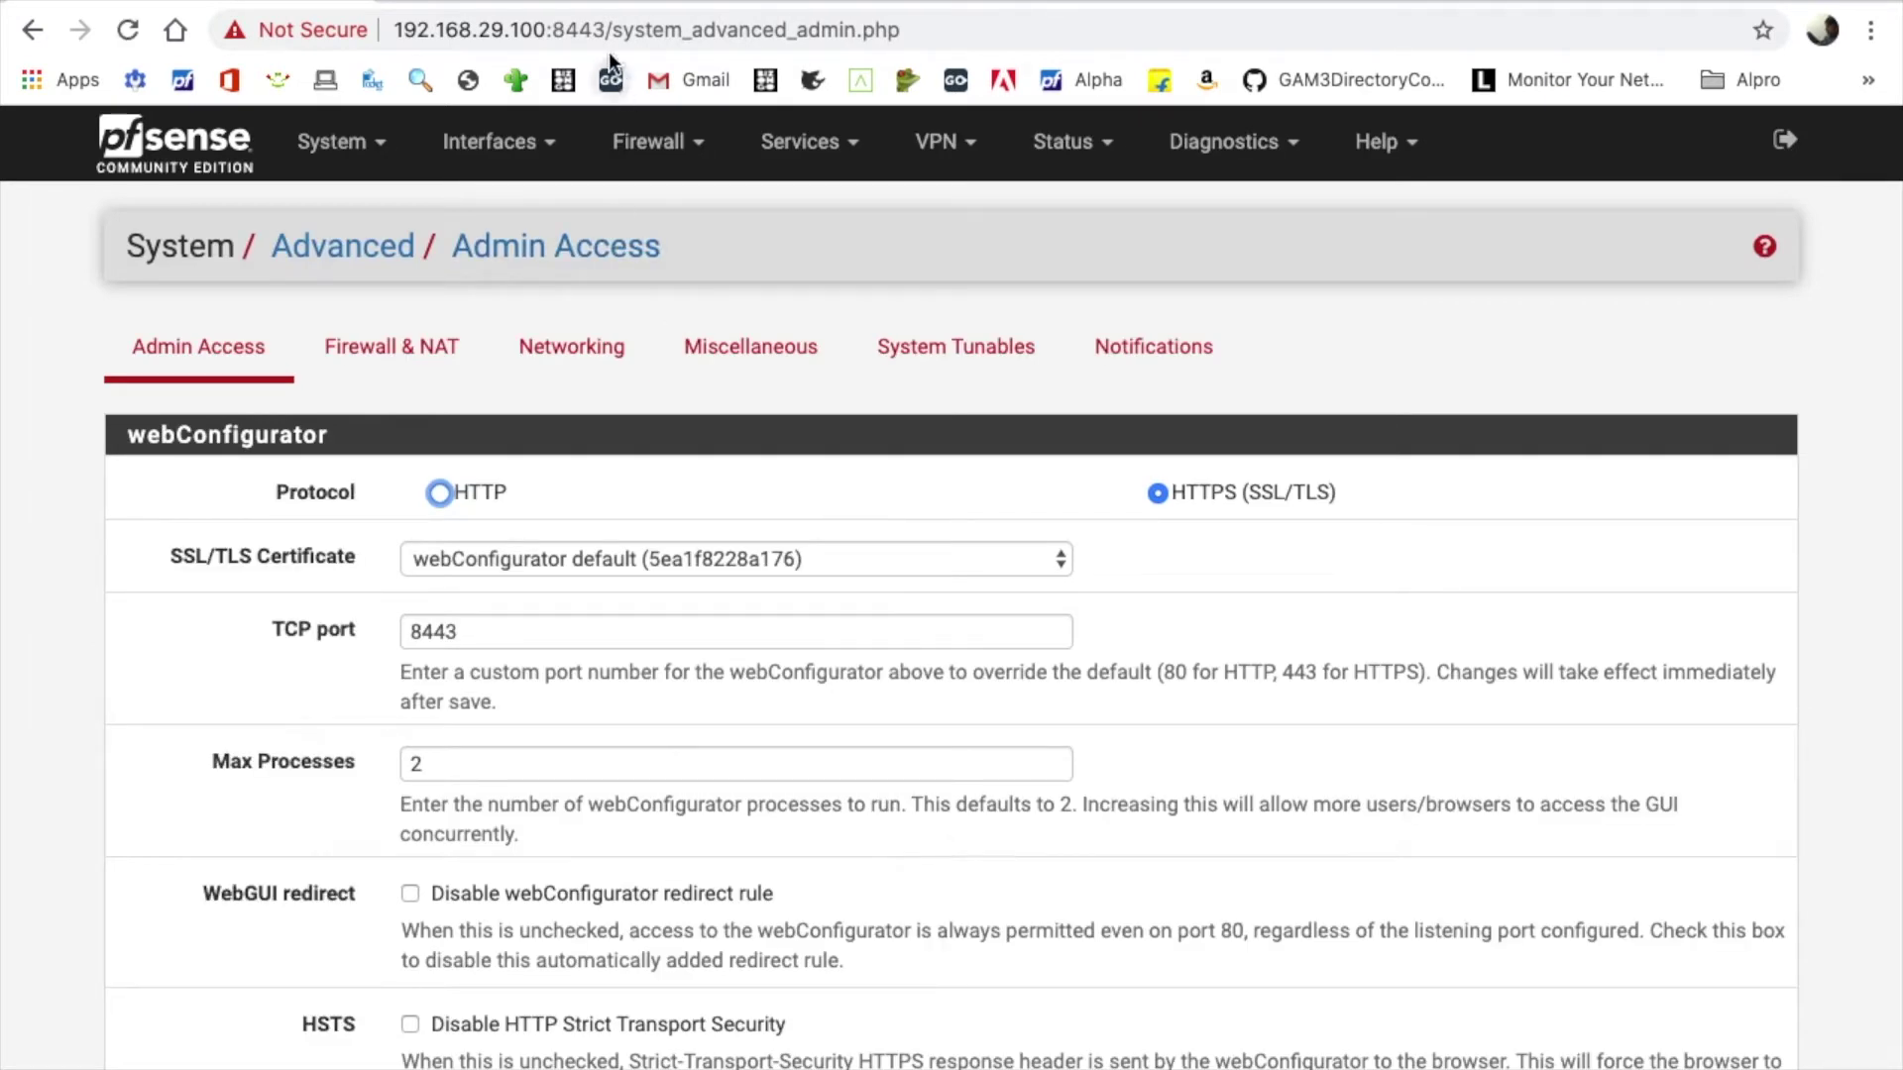
left_click_drag(609, 30, 386, 30)
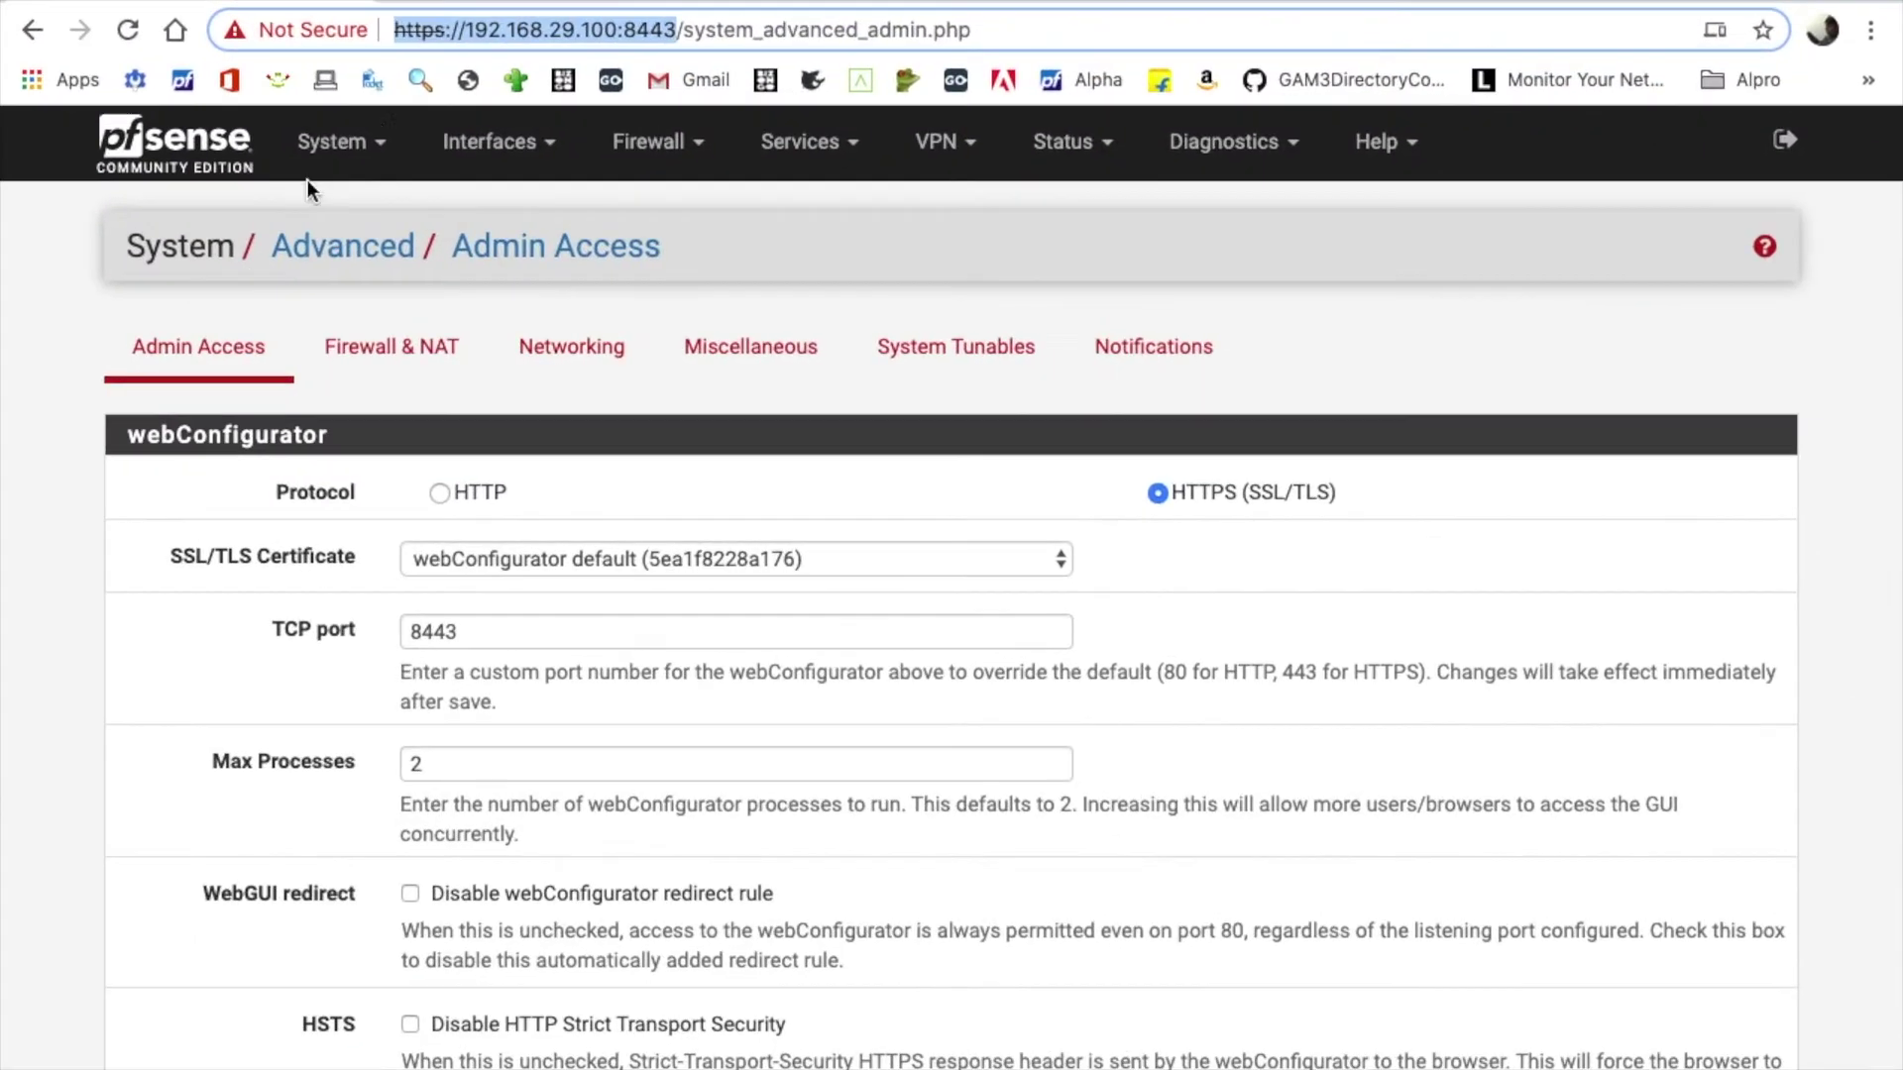
Open the General Setup page and set the firewall's hostname to skyhigh.
left_click(345, 158)
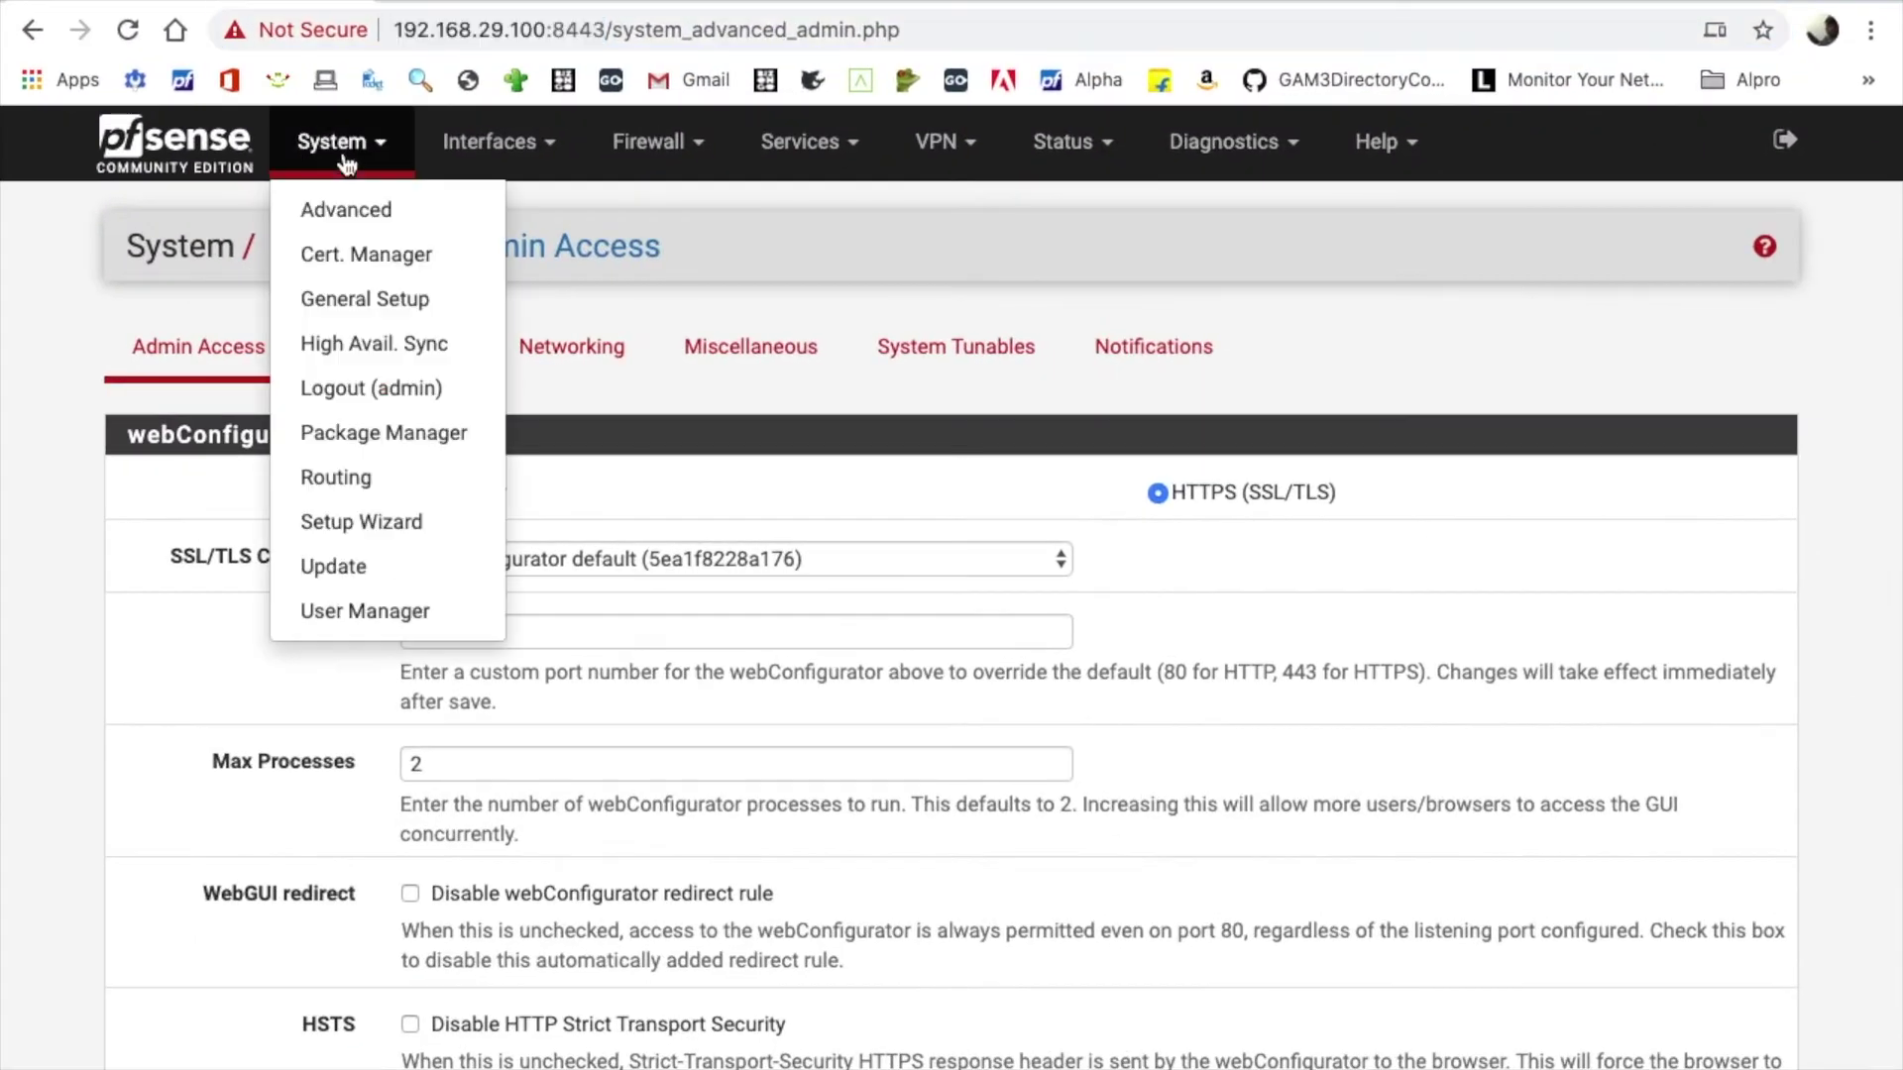
left_click(401, 306)
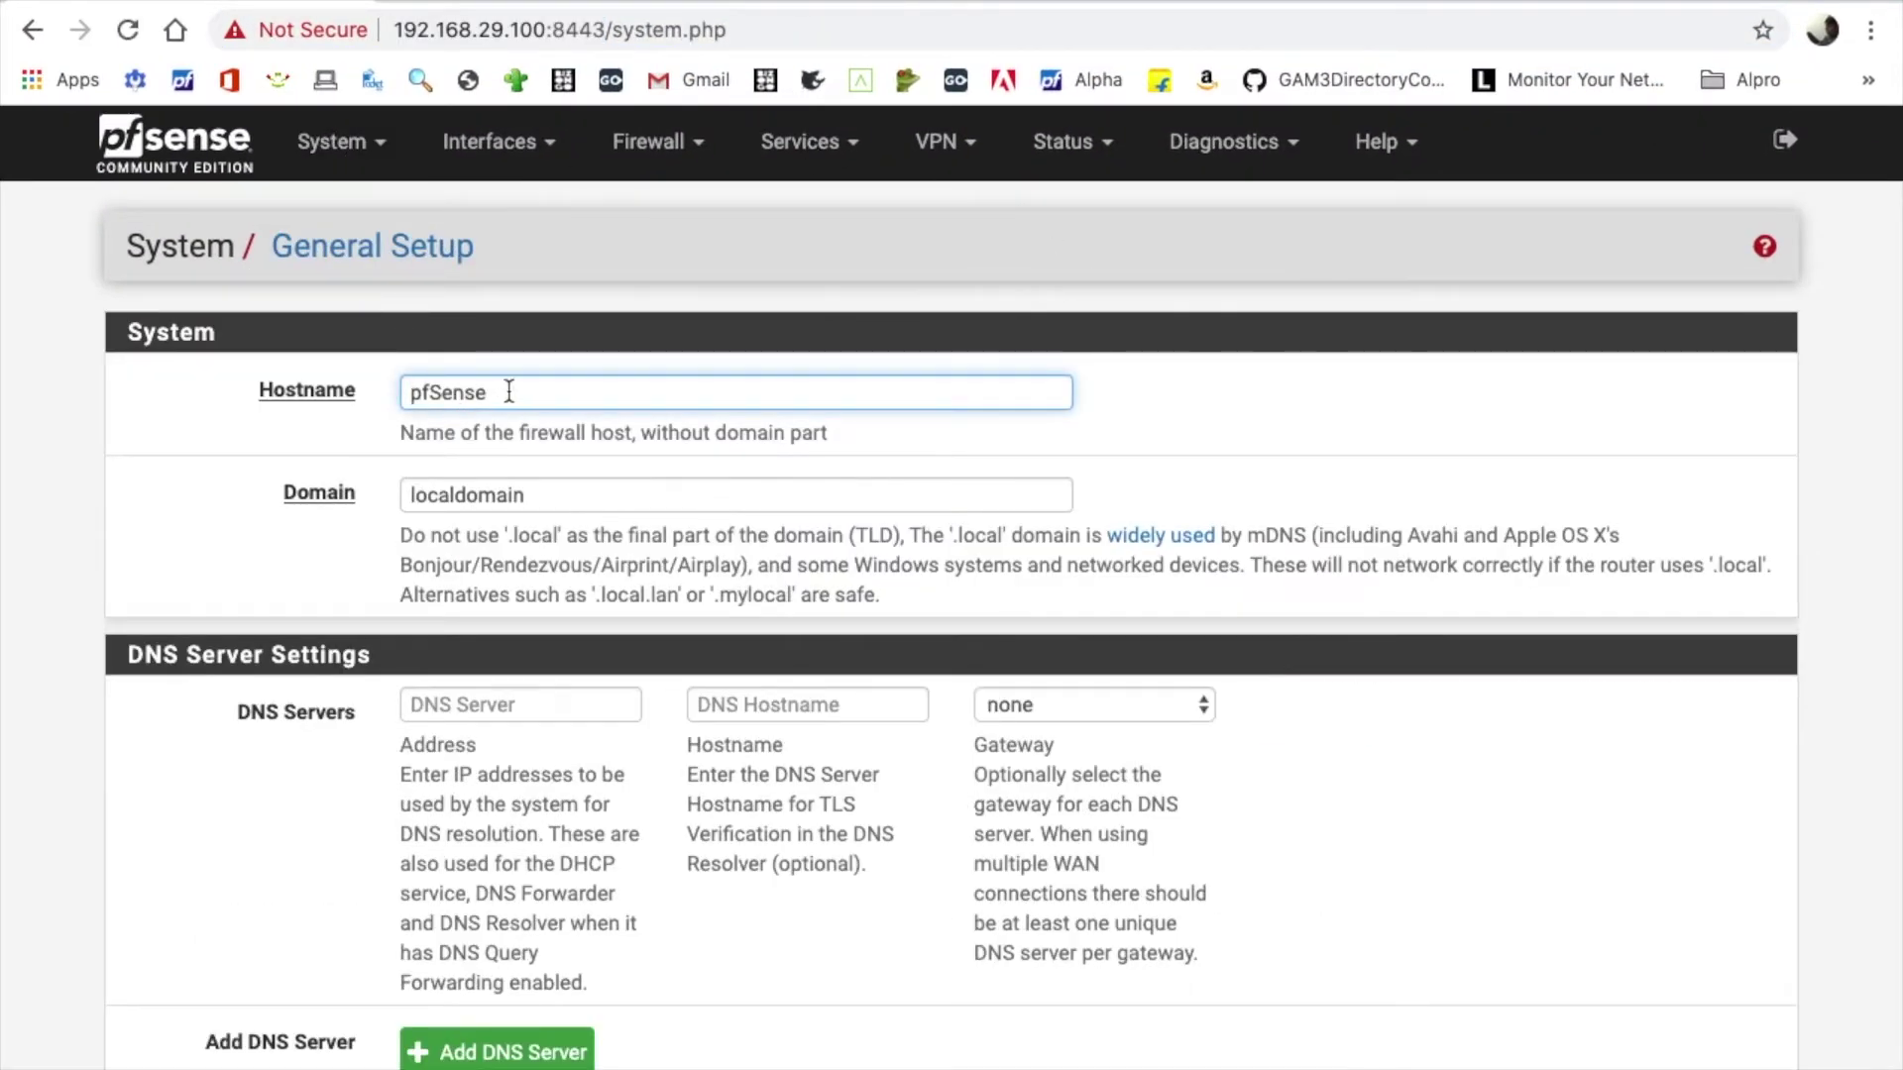
left_click(297, 389)
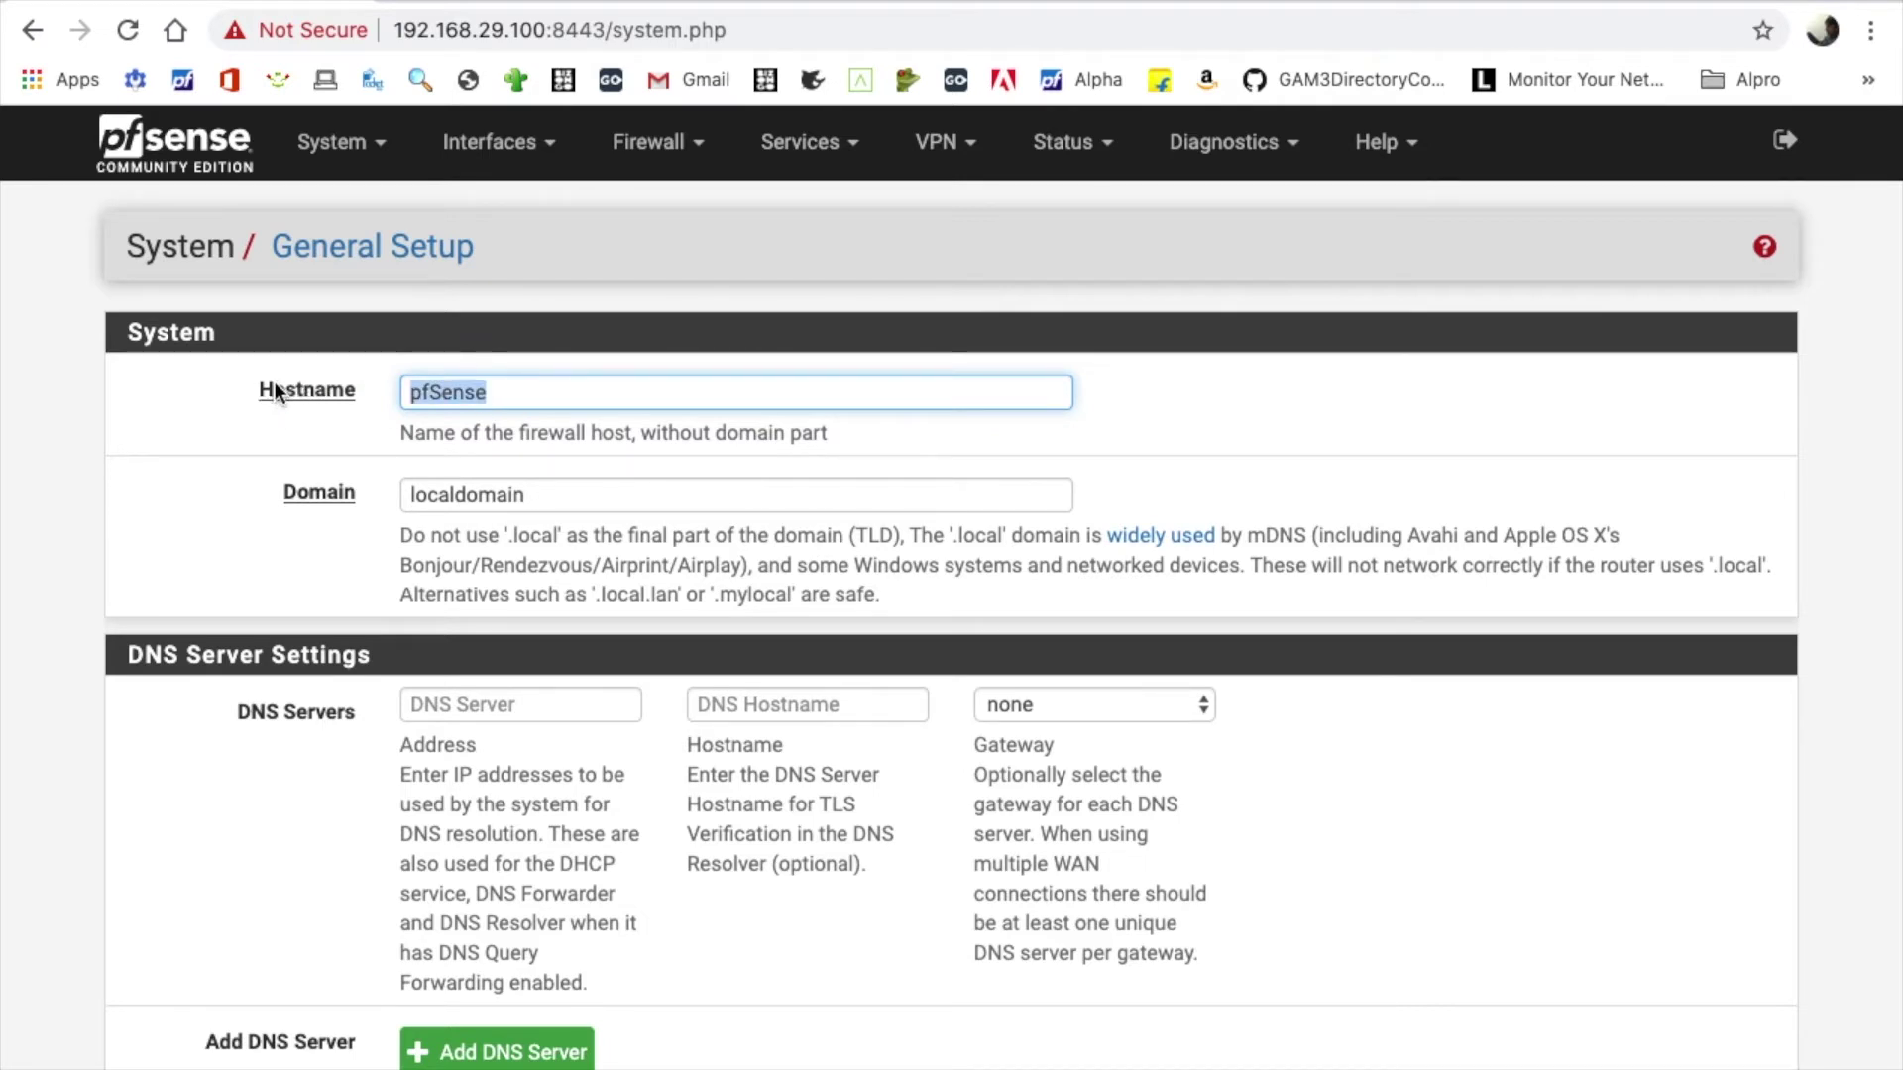
type("sky")
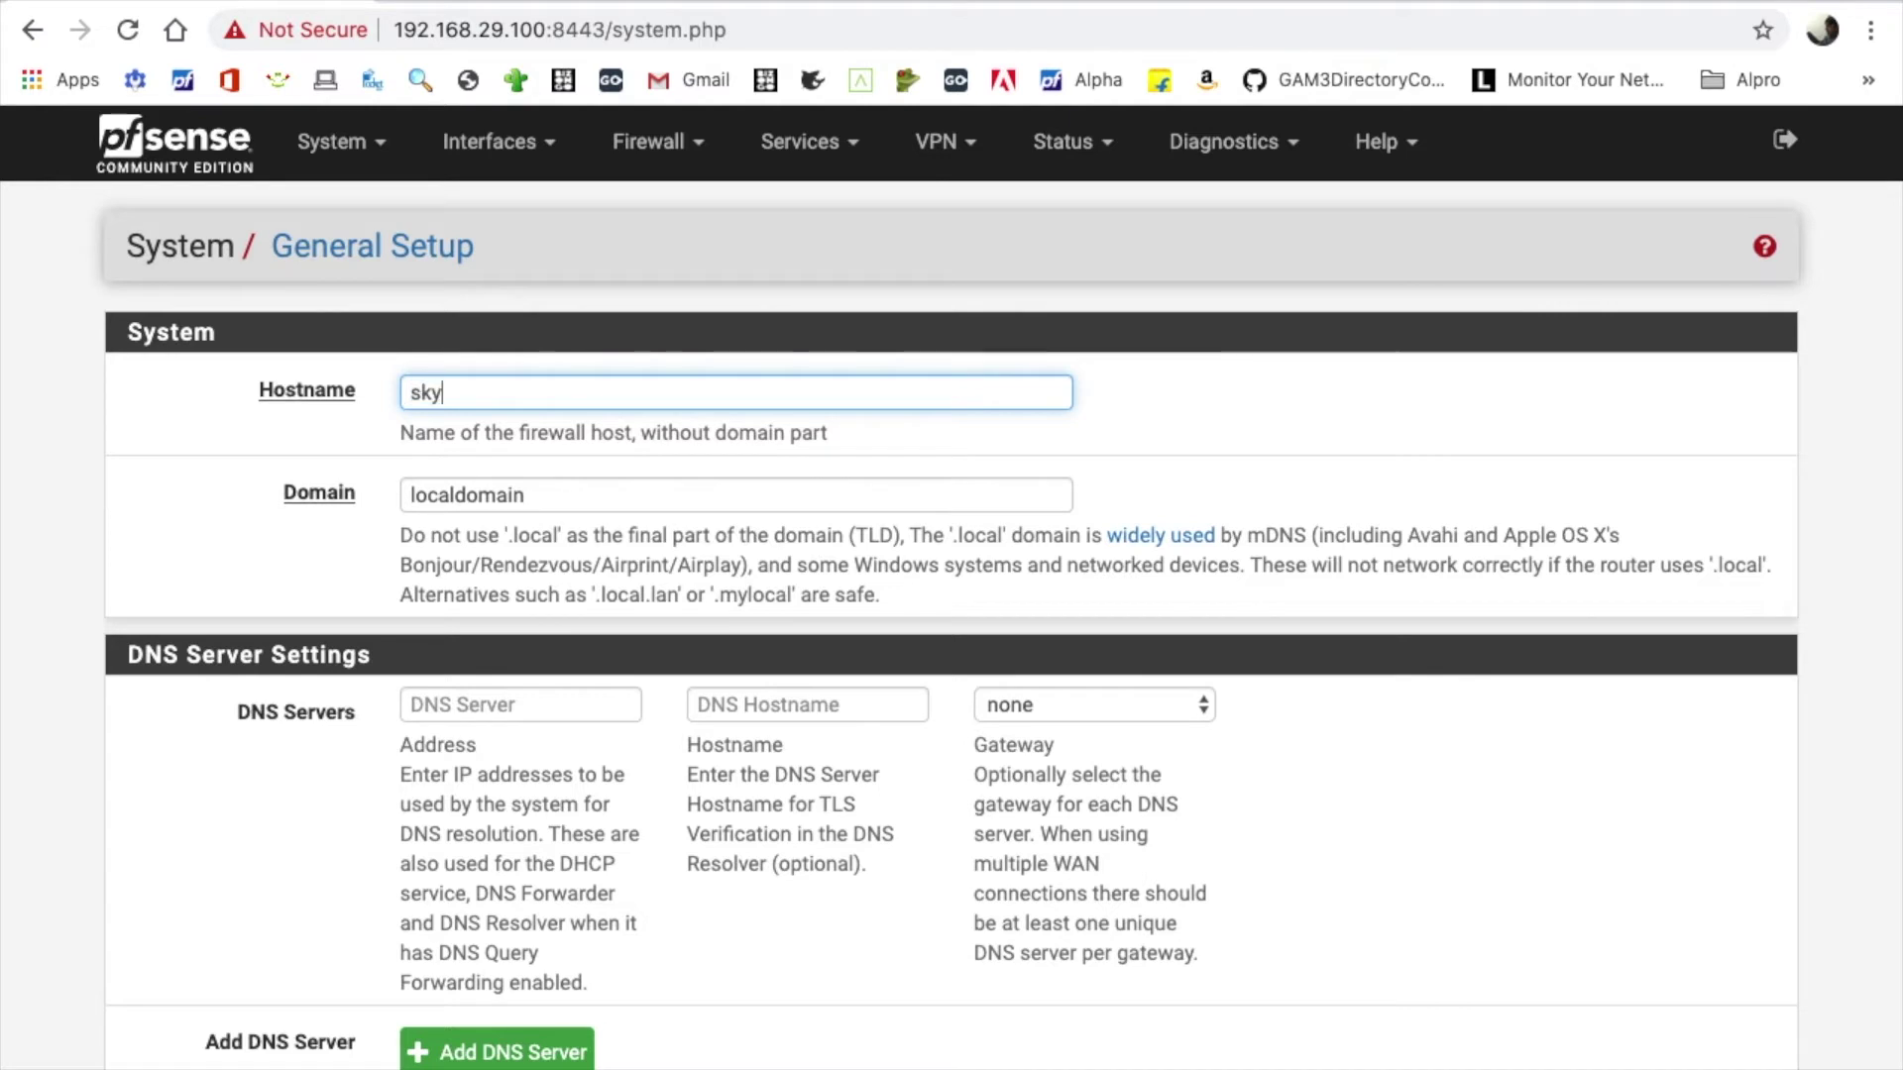
type("high")
Set the firewall's domain to local.
left_click(594, 496)
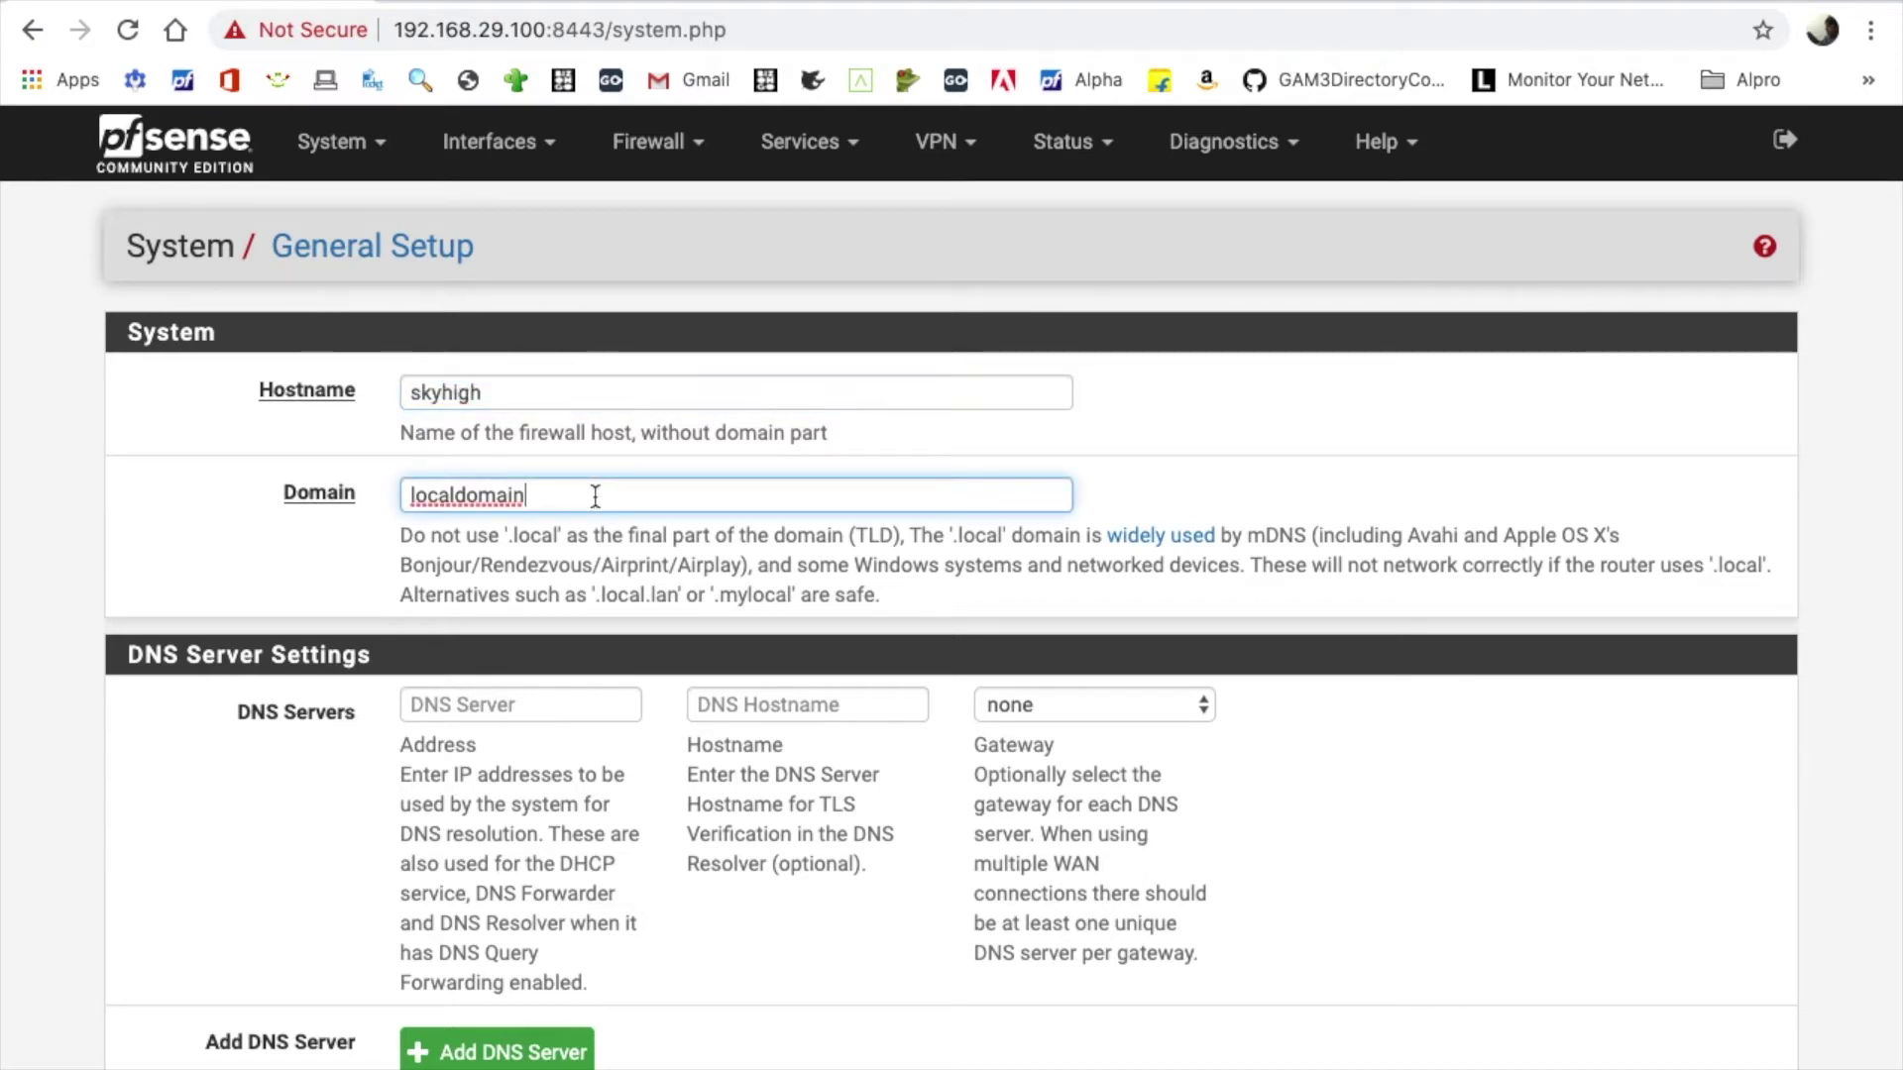
double_click(595, 495)
type("lco")
type("cal")
Enter 8.8.8.8 as the first DNS server address in the DNS server settings.
scroll(817, 798, "down", 5)
scroll(783, 783, "up", 3)
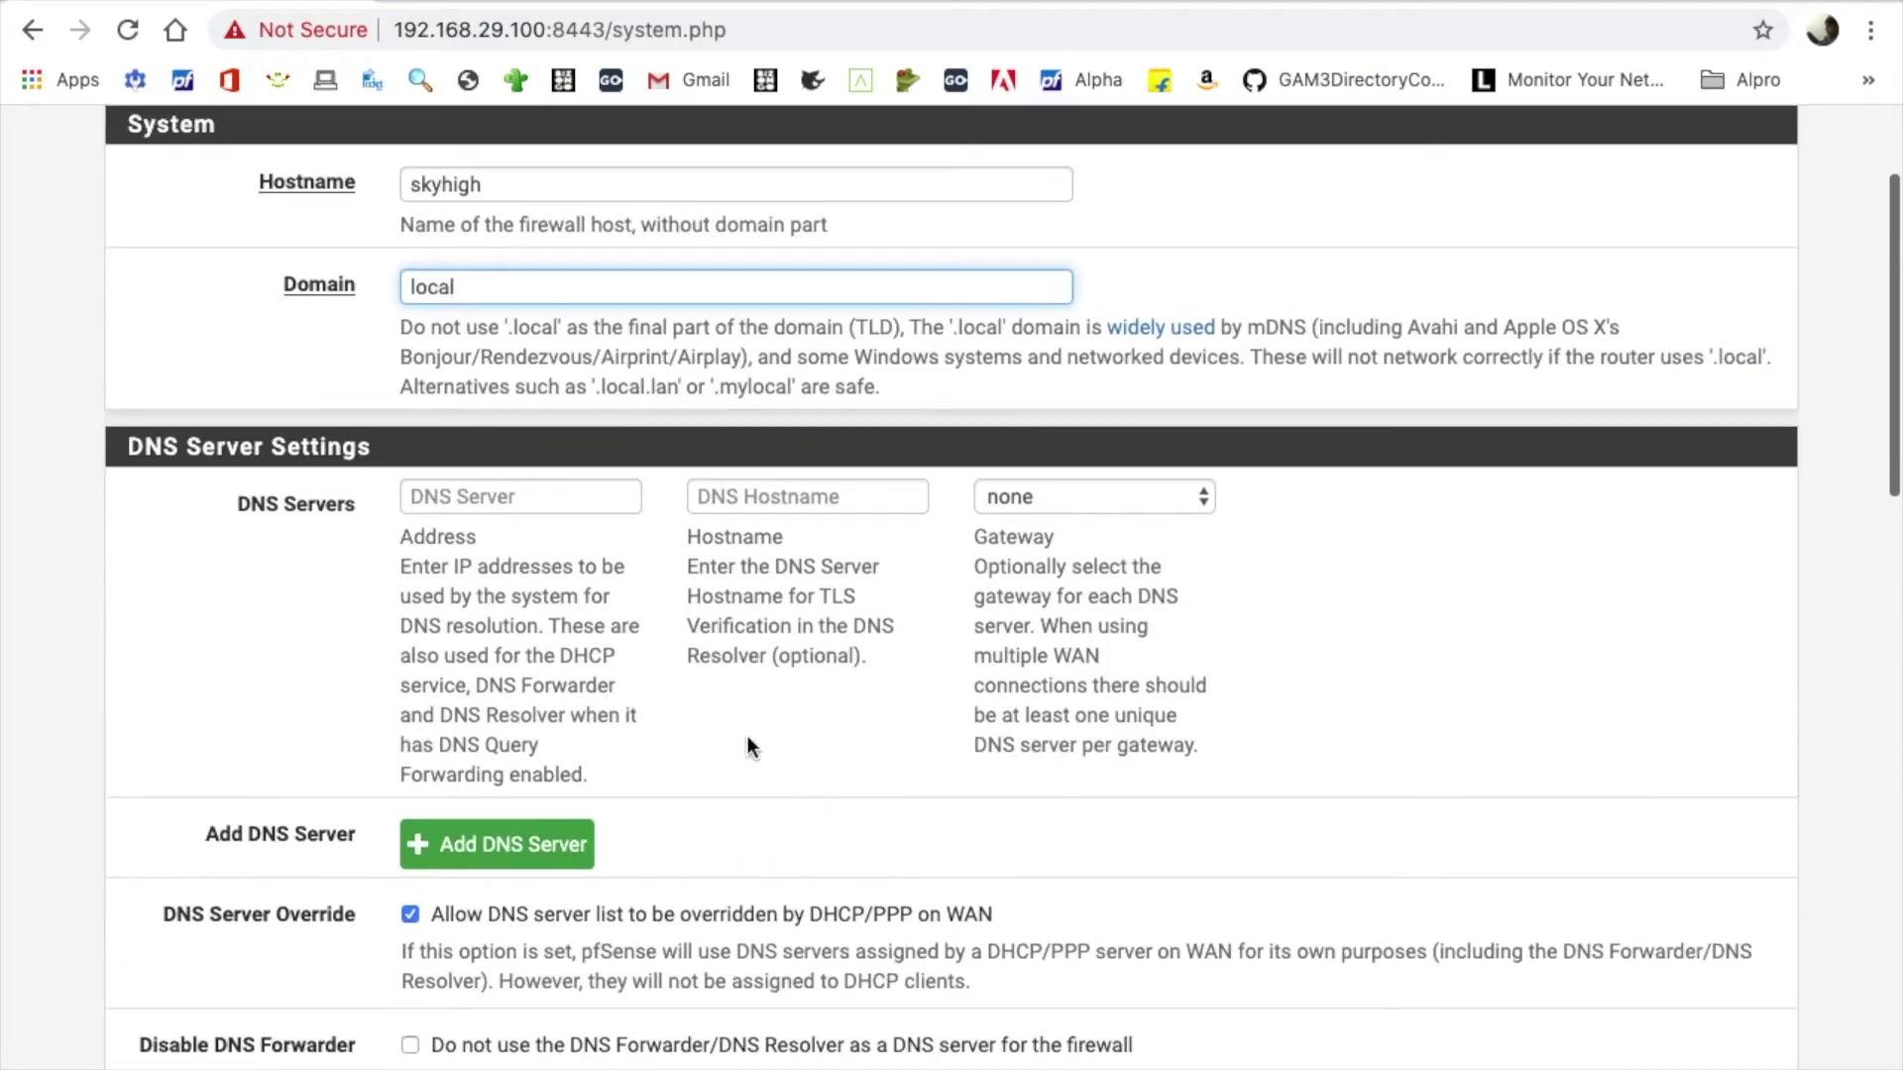
left_click(544, 506)
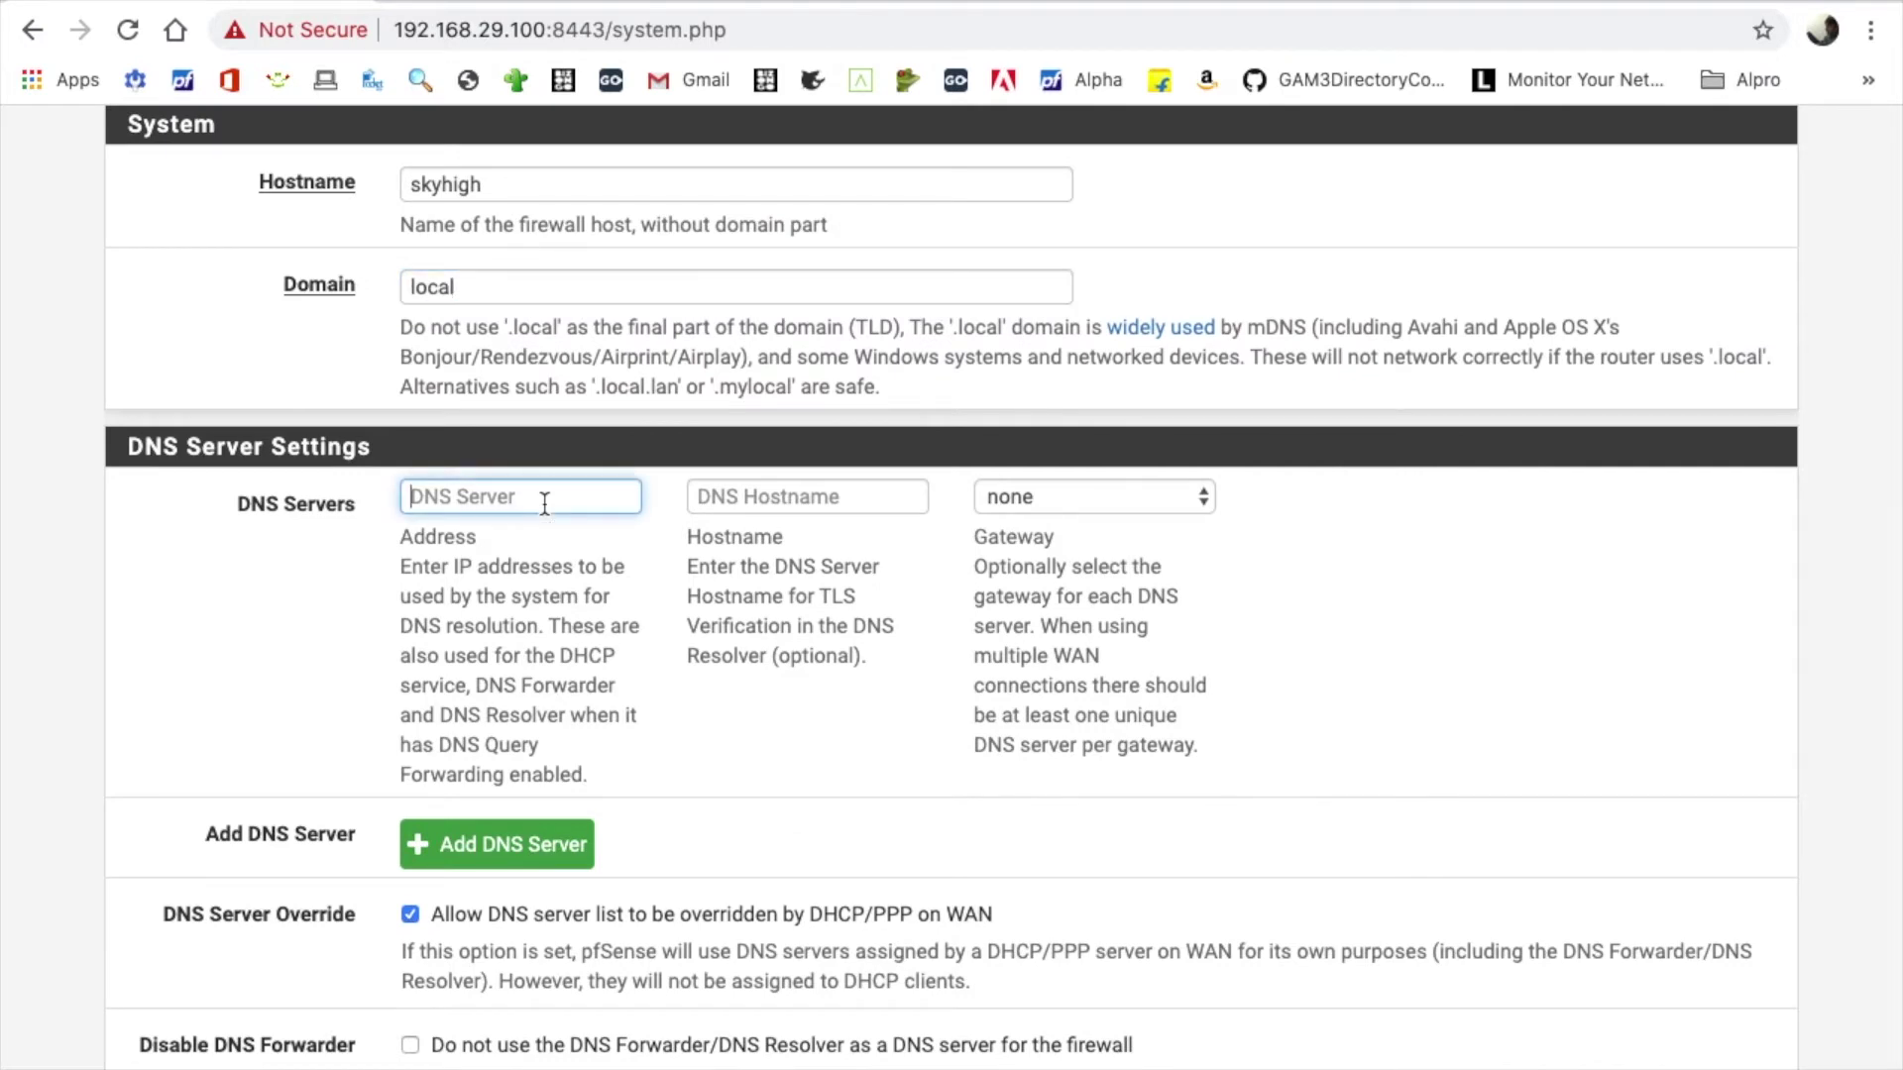
type("8.8.8.8")
left_click(523, 850)
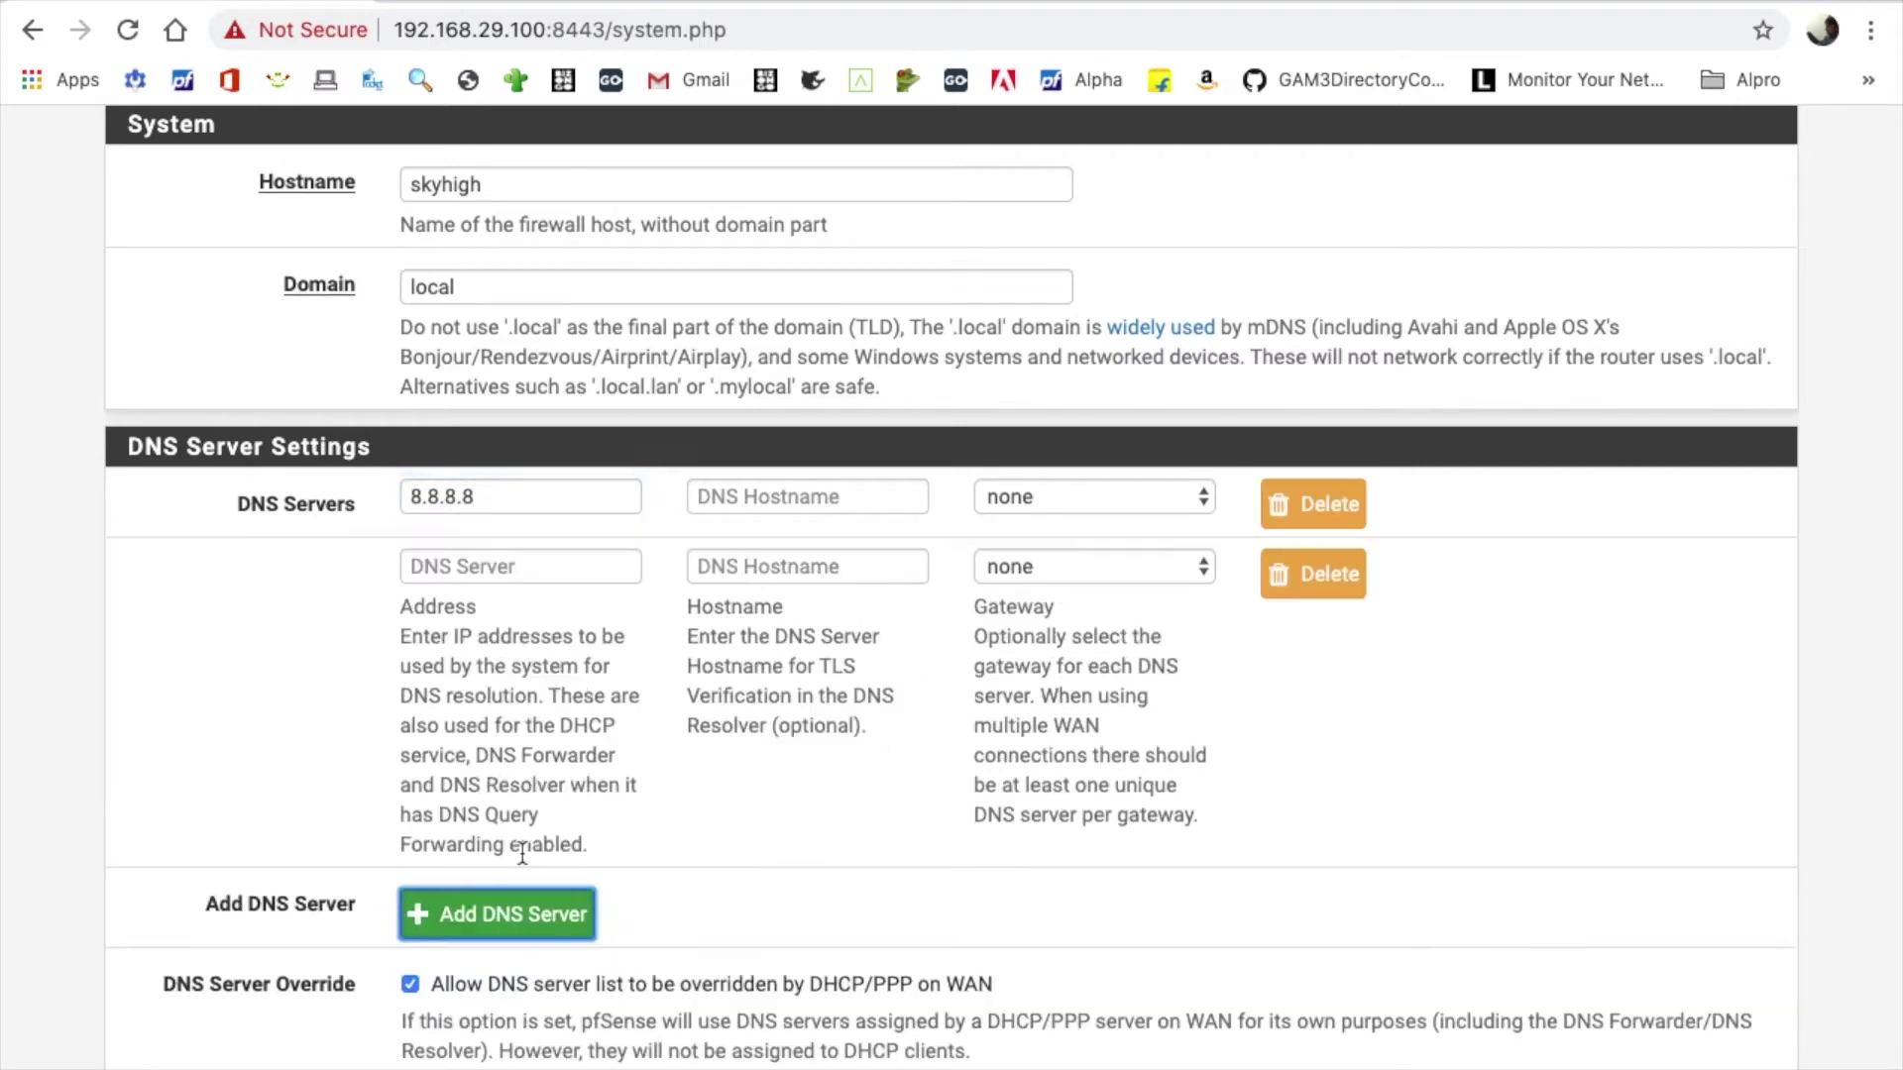
left_click(510, 564)
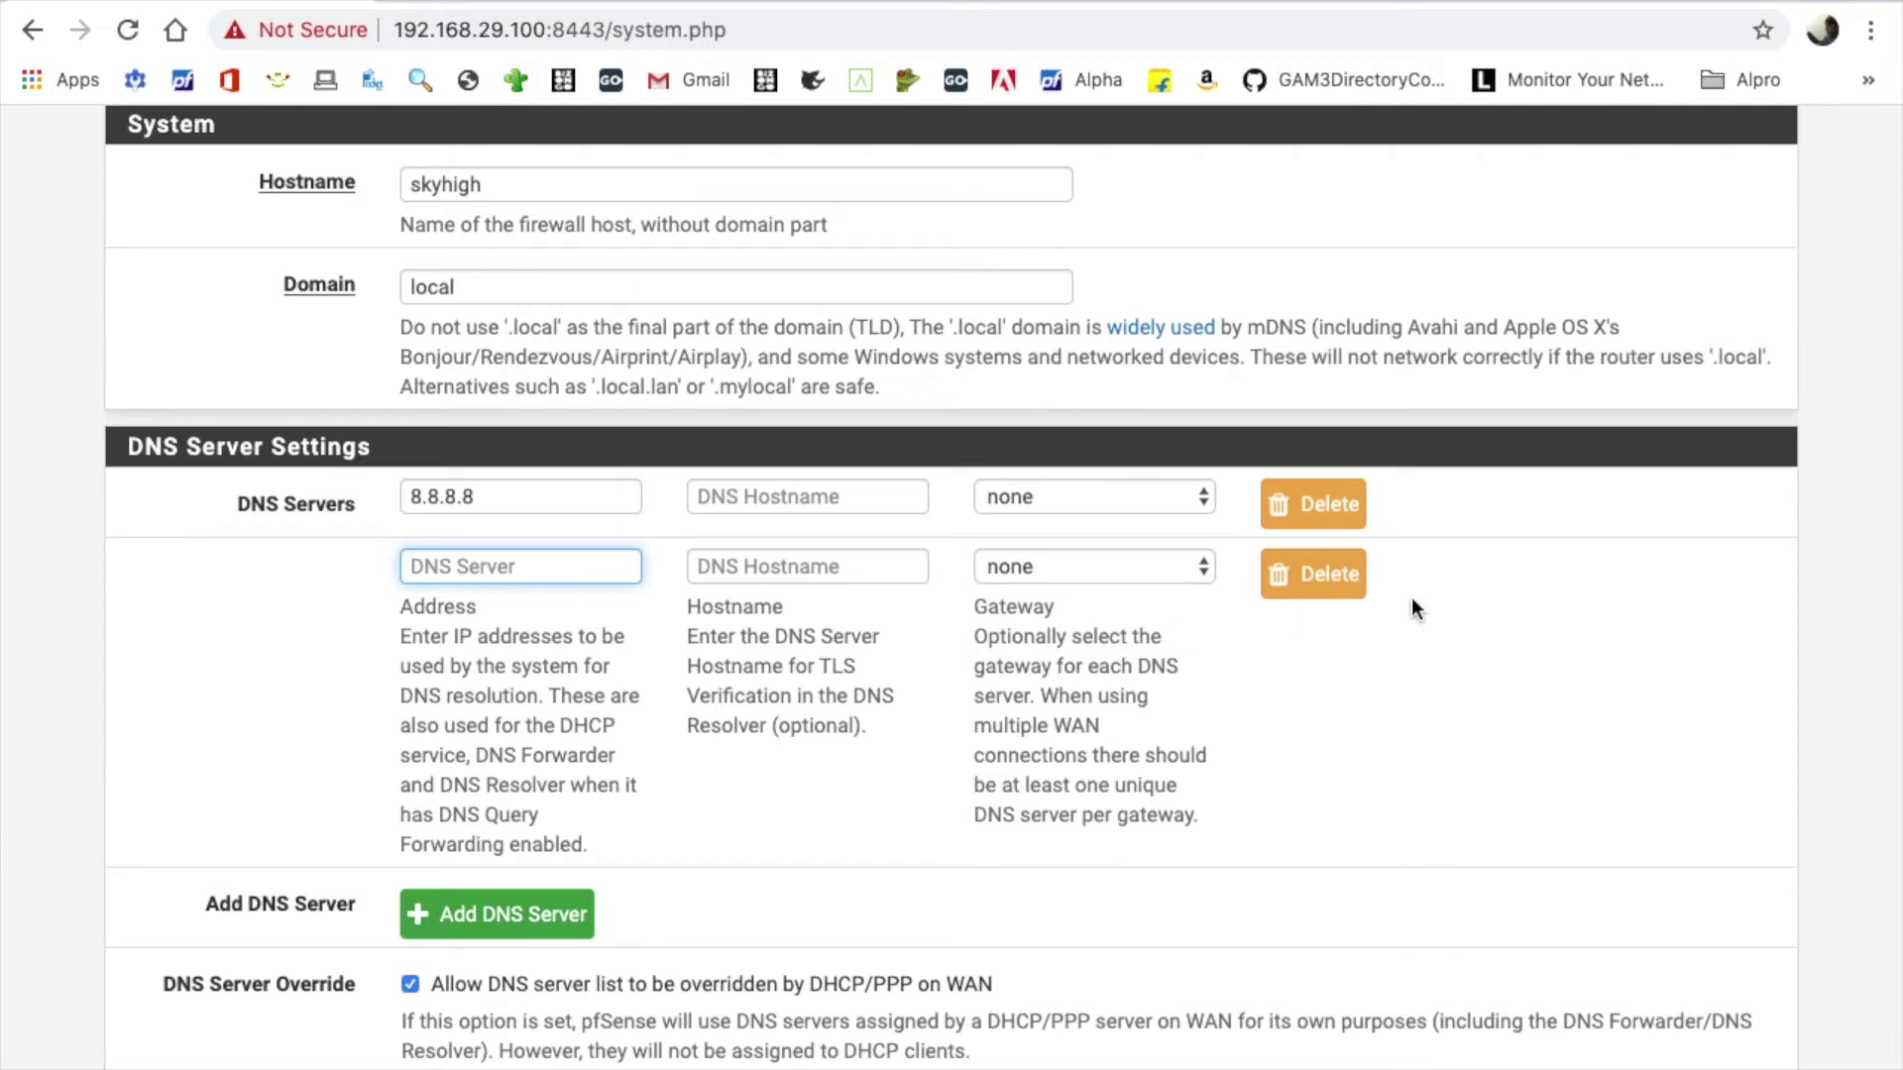
left_click(1336, 595)
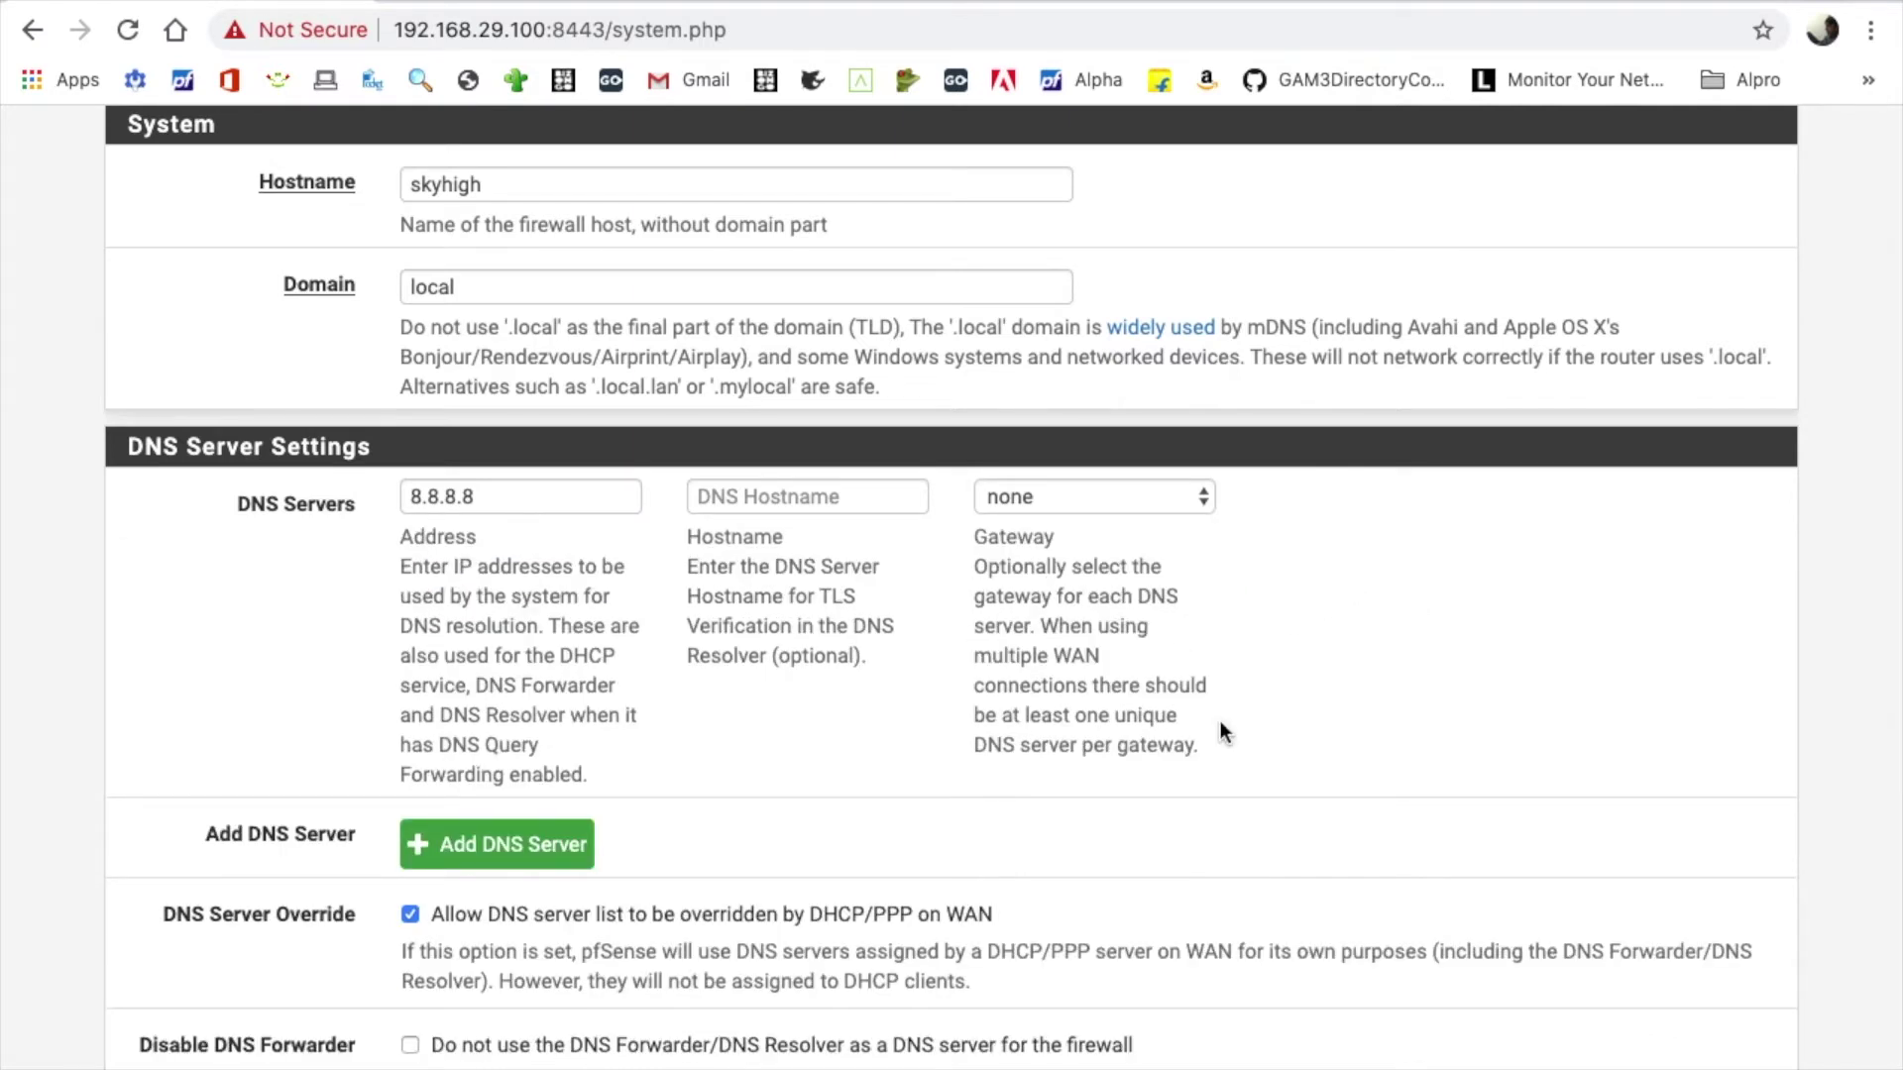
Add a second DNS server entry with the address 8.8.4.4.
left_click(582, 845)
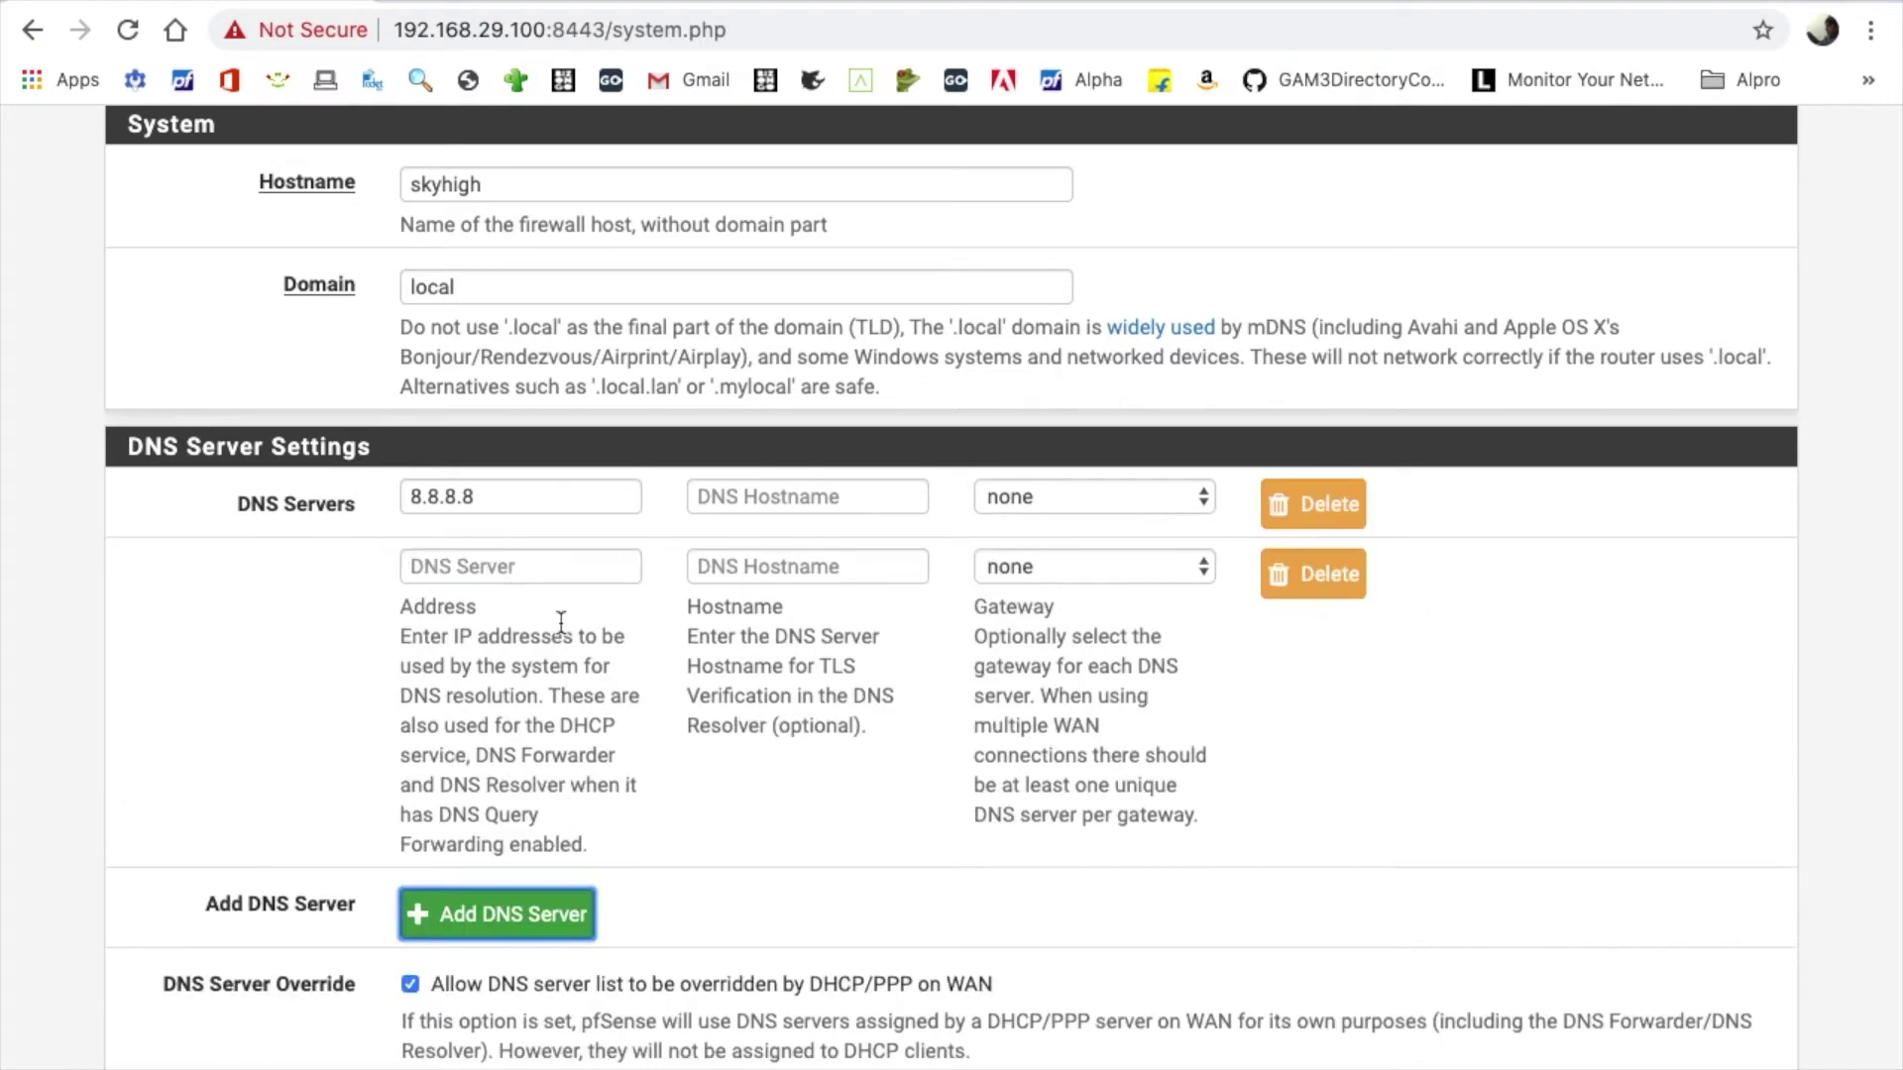
left_click(564, 563)
type("8.8.4.4")
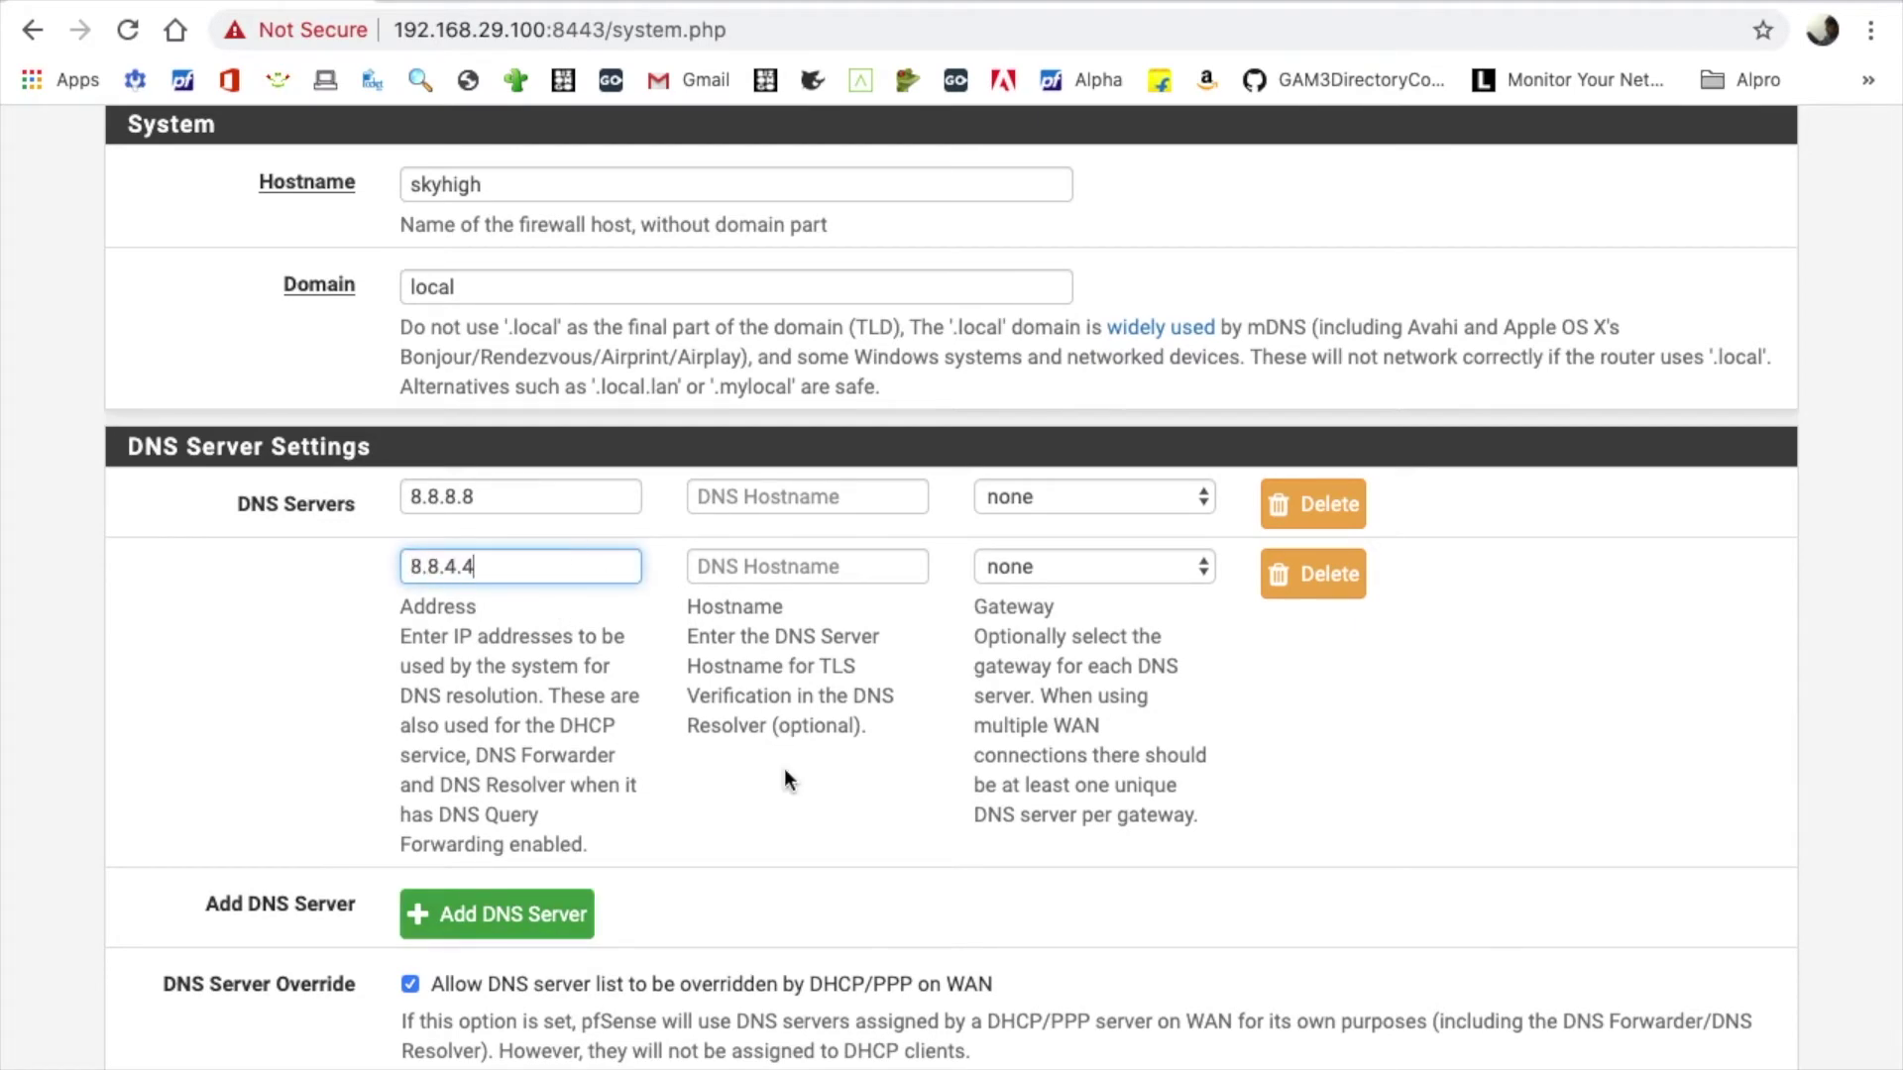
Save the General Setup settings with the new hostname, domain and DNS servers.
scroll(783, 769, "down", 5)
scroll(783, 769, "up", 8)
scroll(620, 860, "down", 4)
scroll(620, 860, "down", 20)
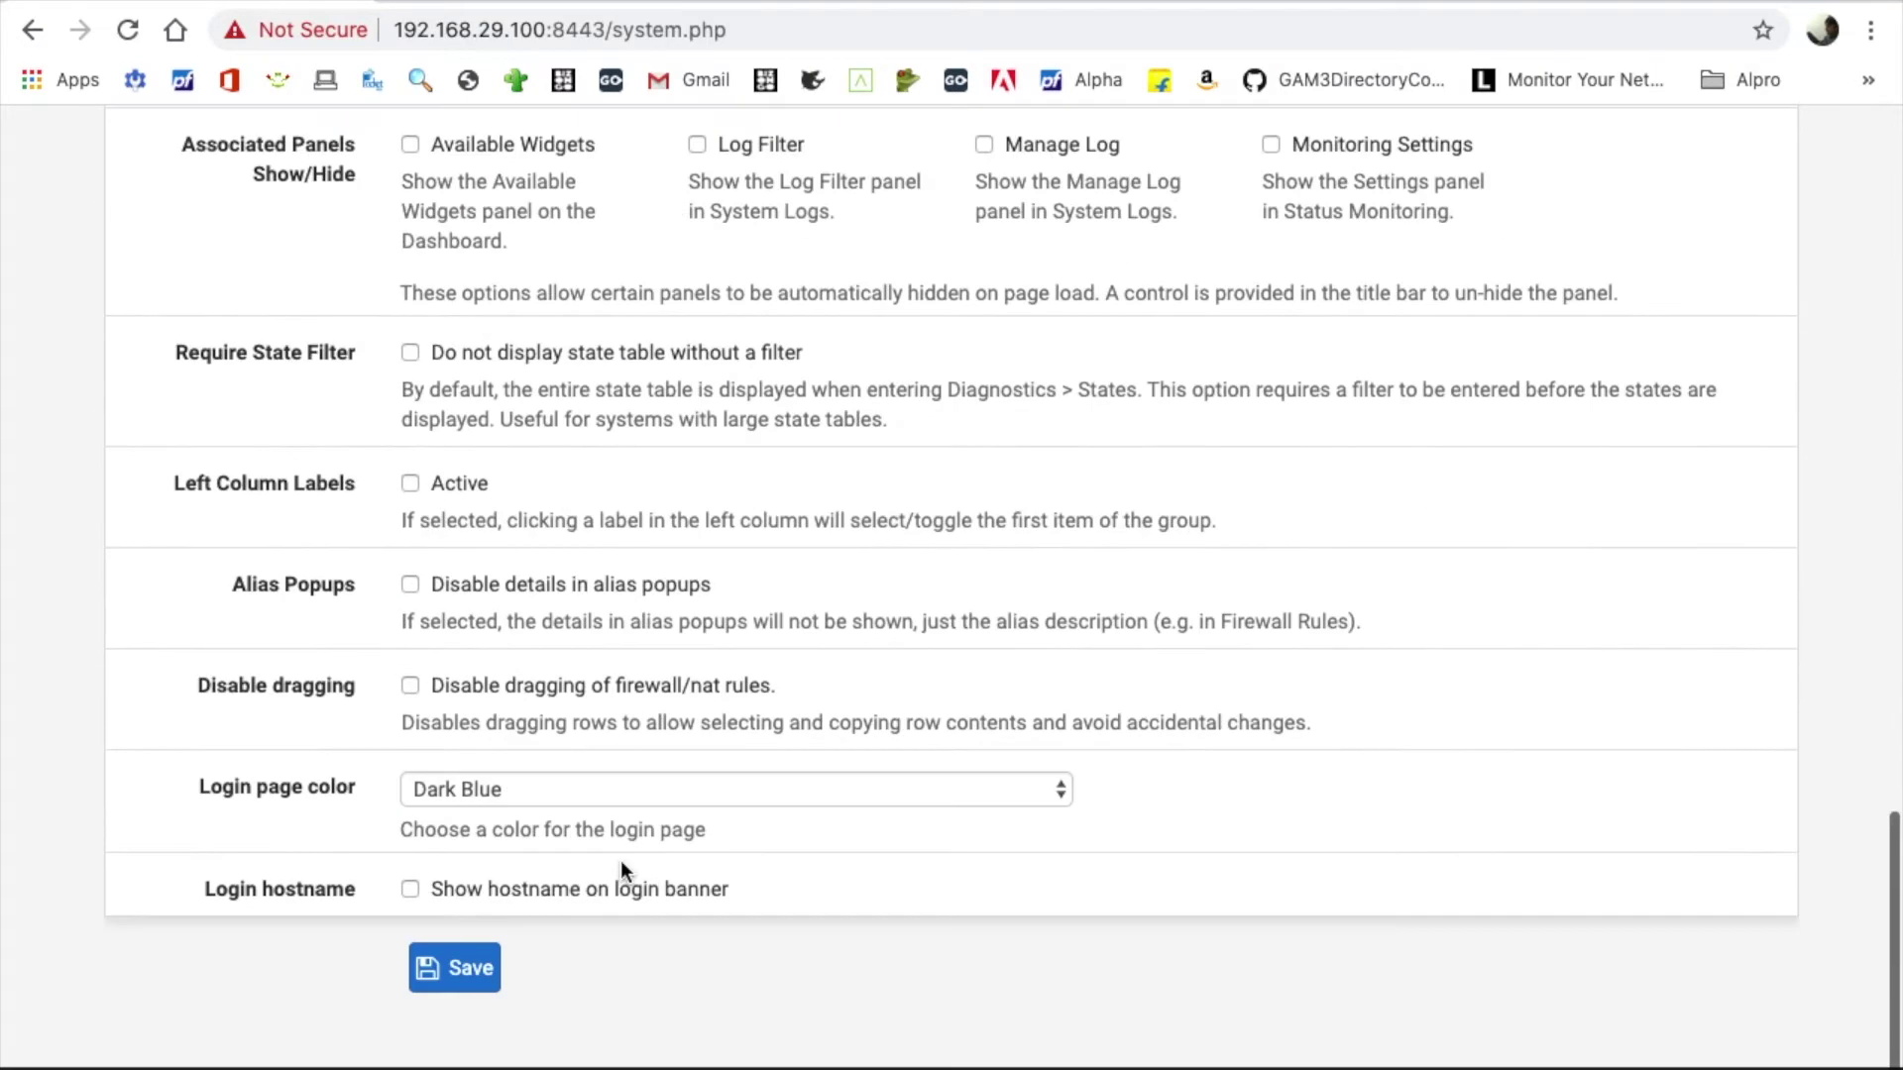
left_click(441, 986)
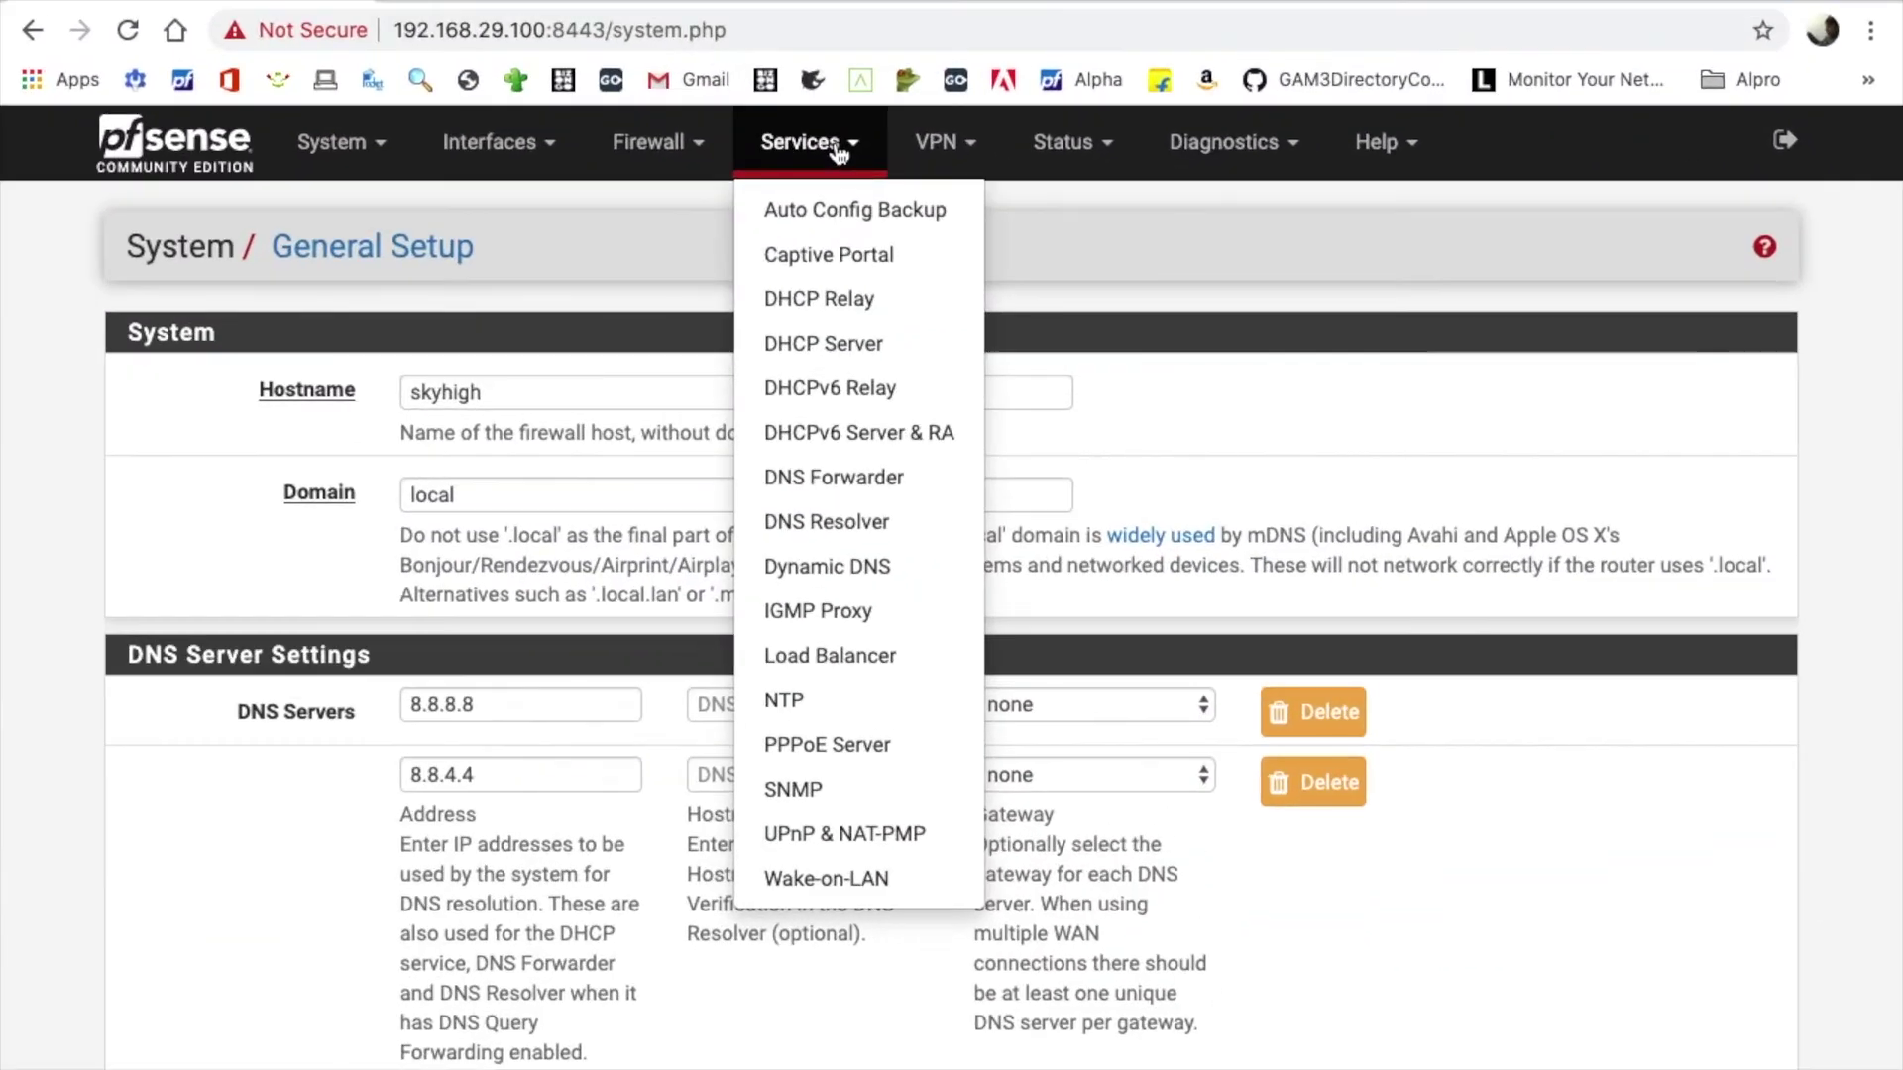
Open the DHCP Server settings for the LAN interface and examine the start and end of its address range.
left_click(855, 343)
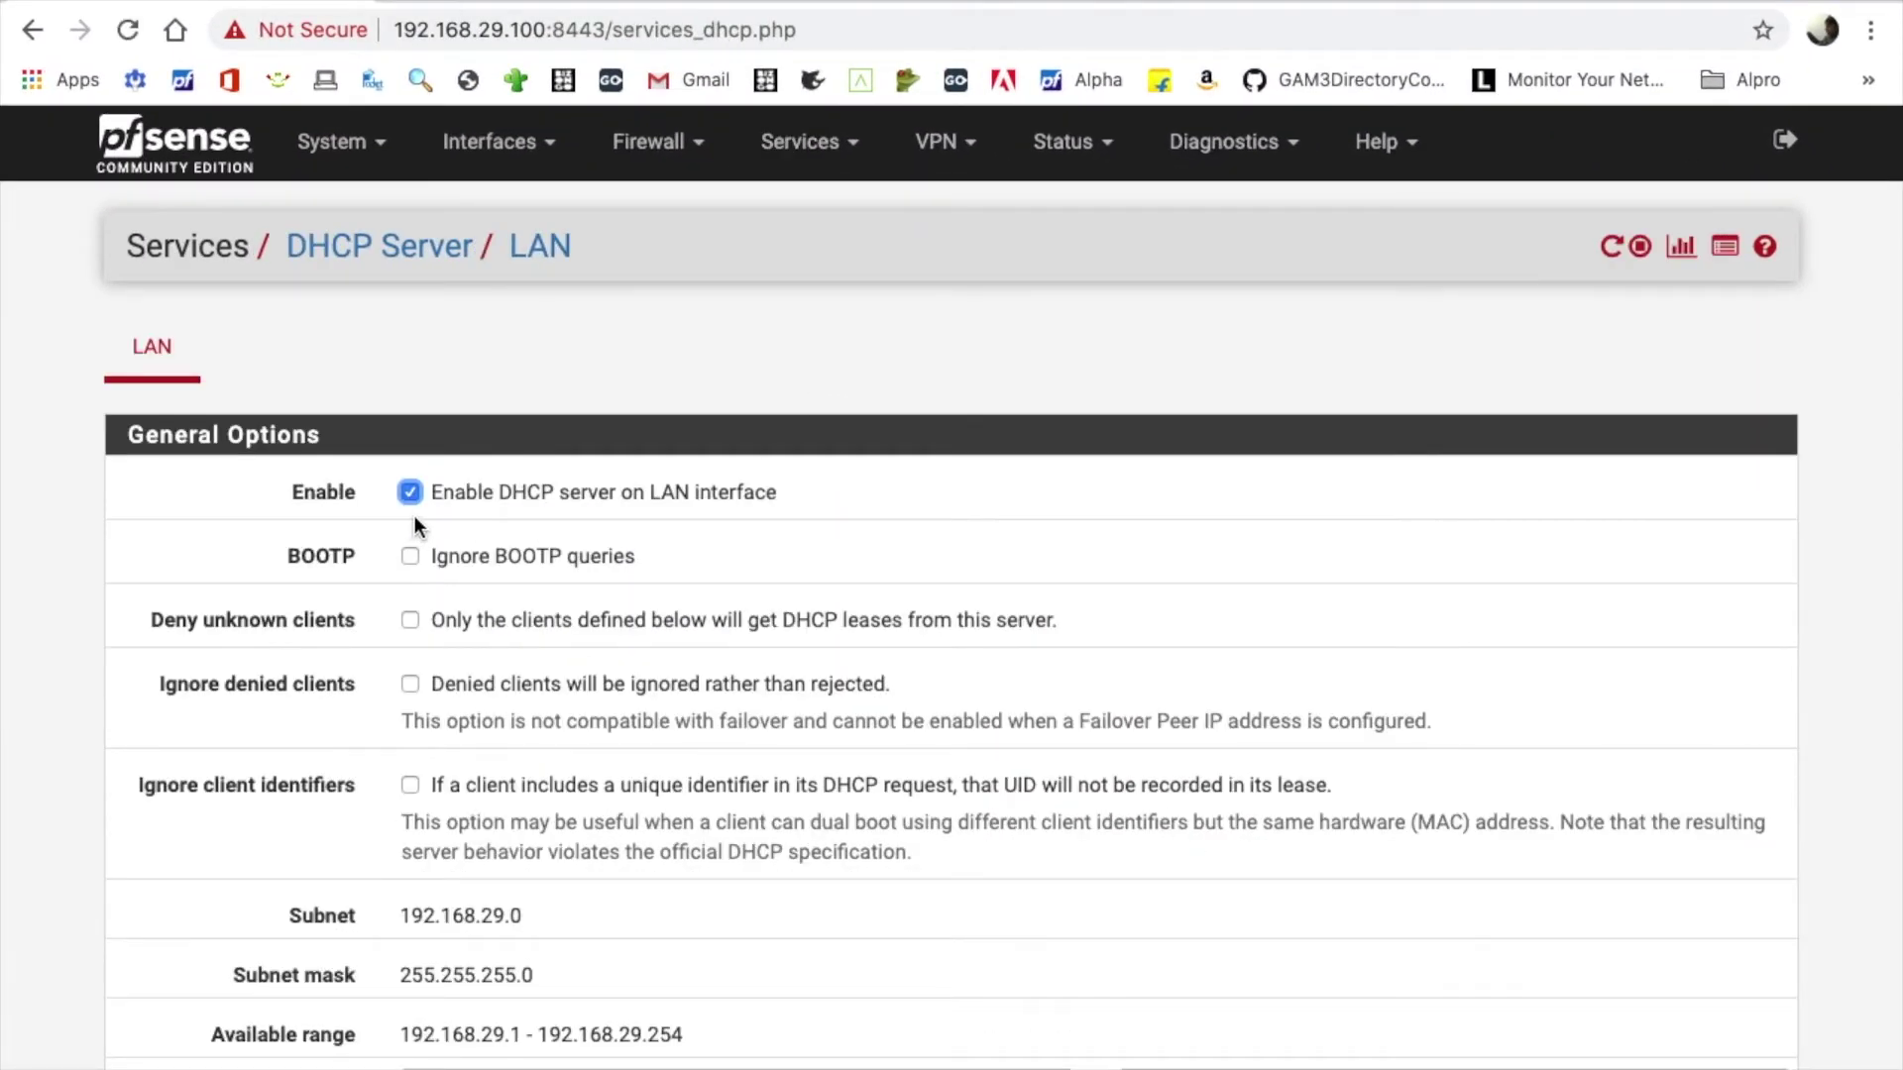
scroll(596, 535, "down", 5)
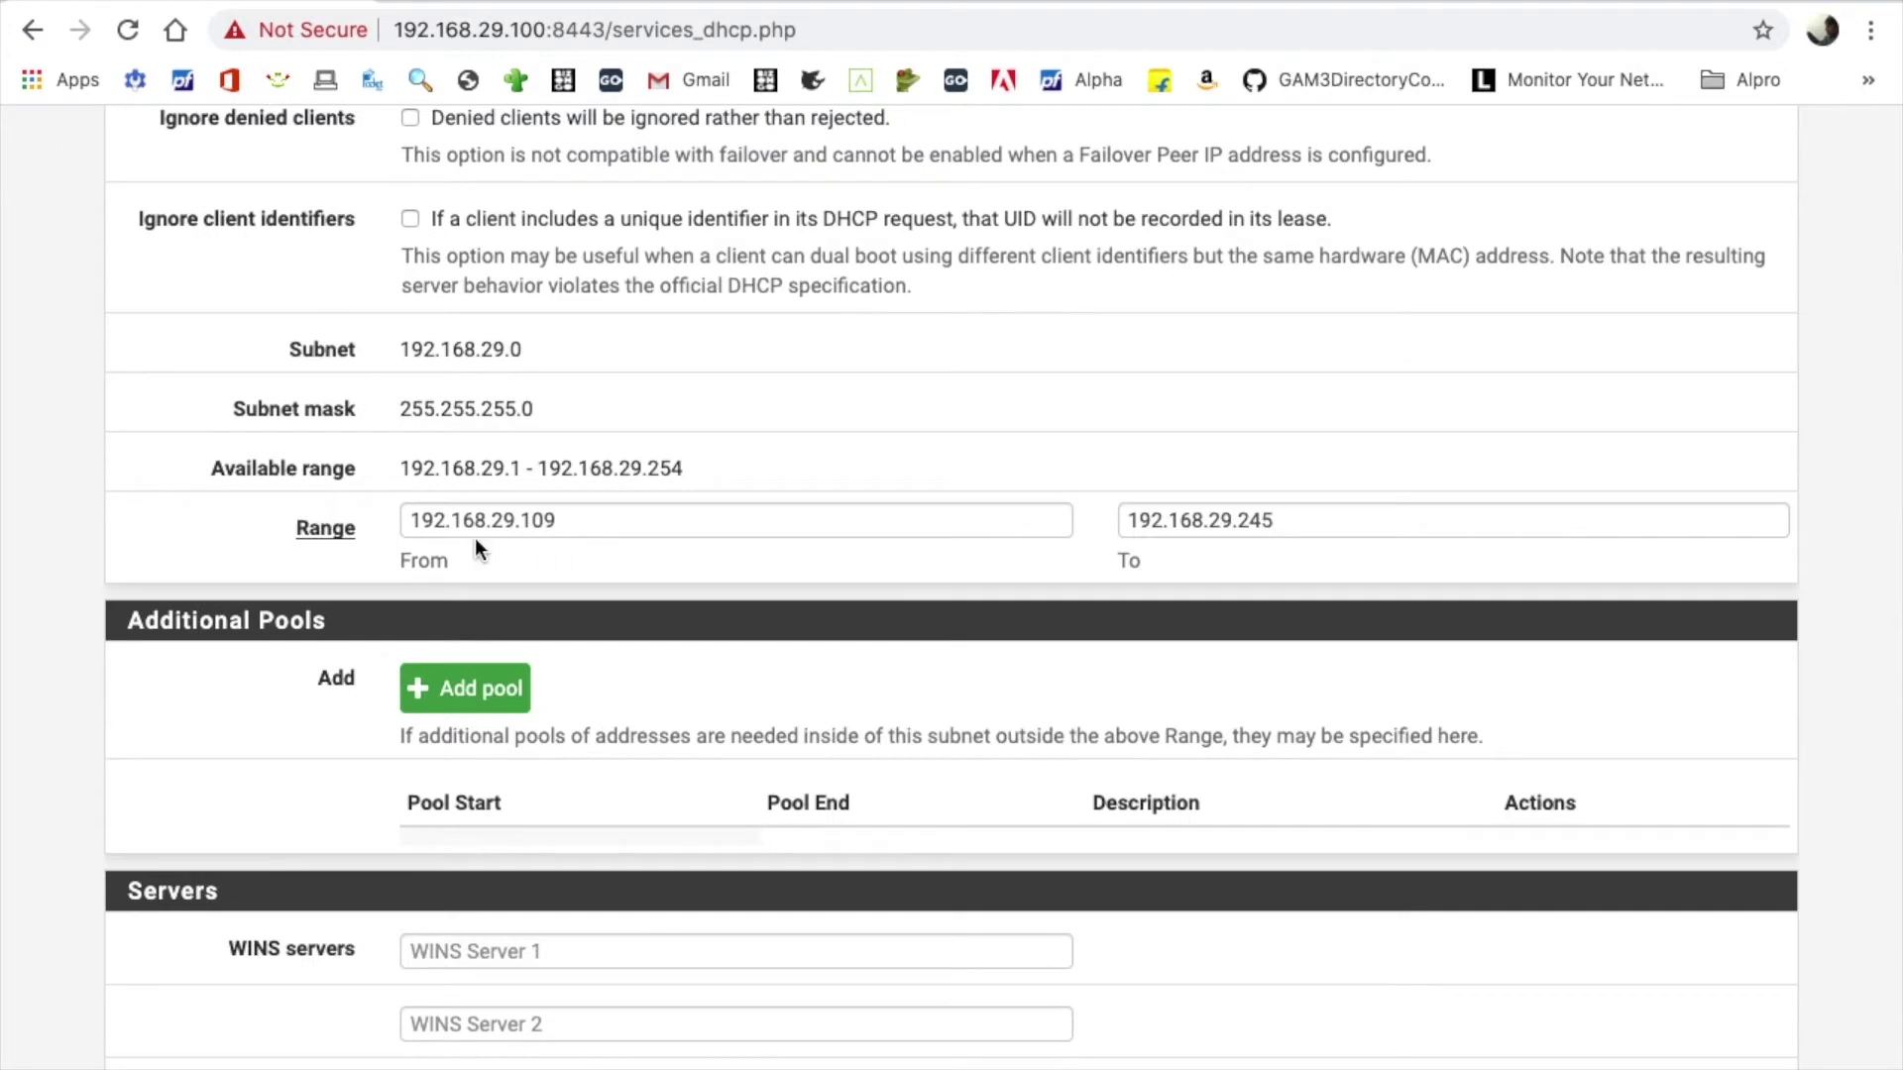
left_click_drag(528, 525, 590, 518)
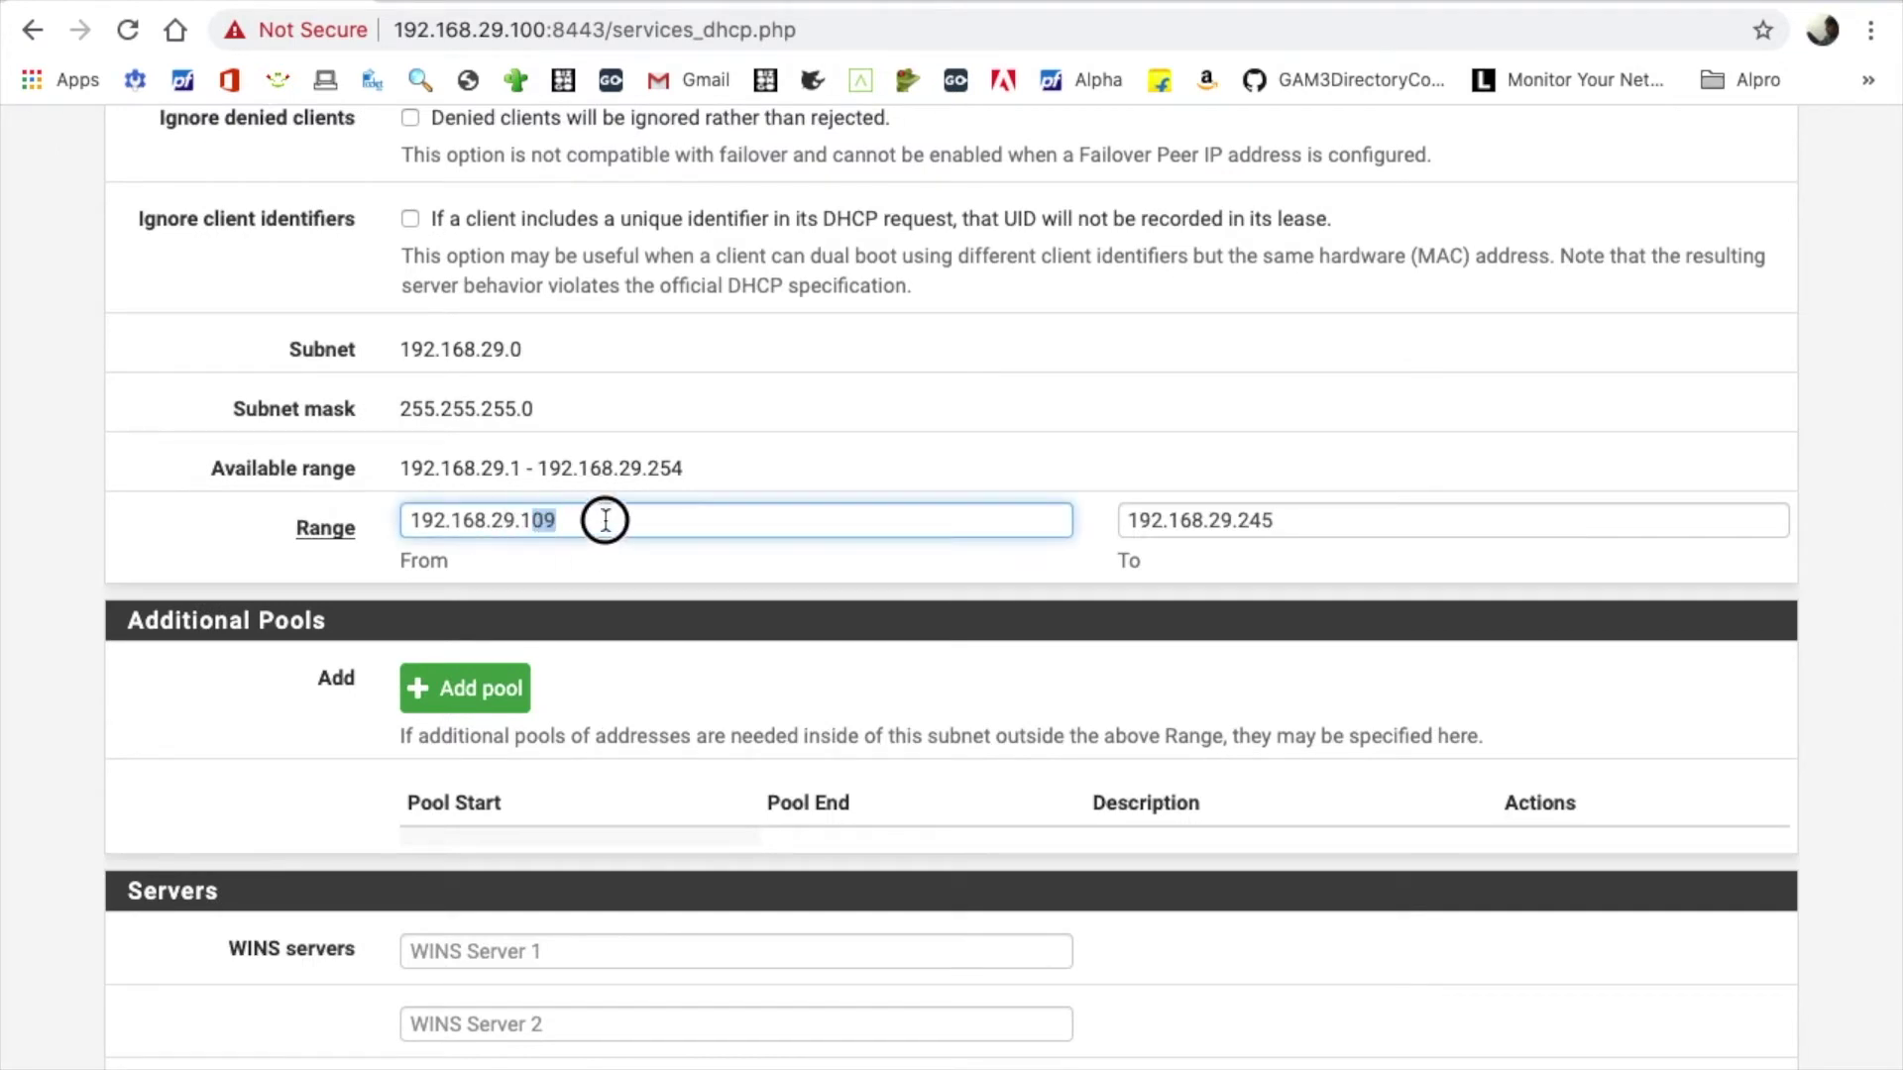
left_click_drag(1316, 520, 1229, 523)
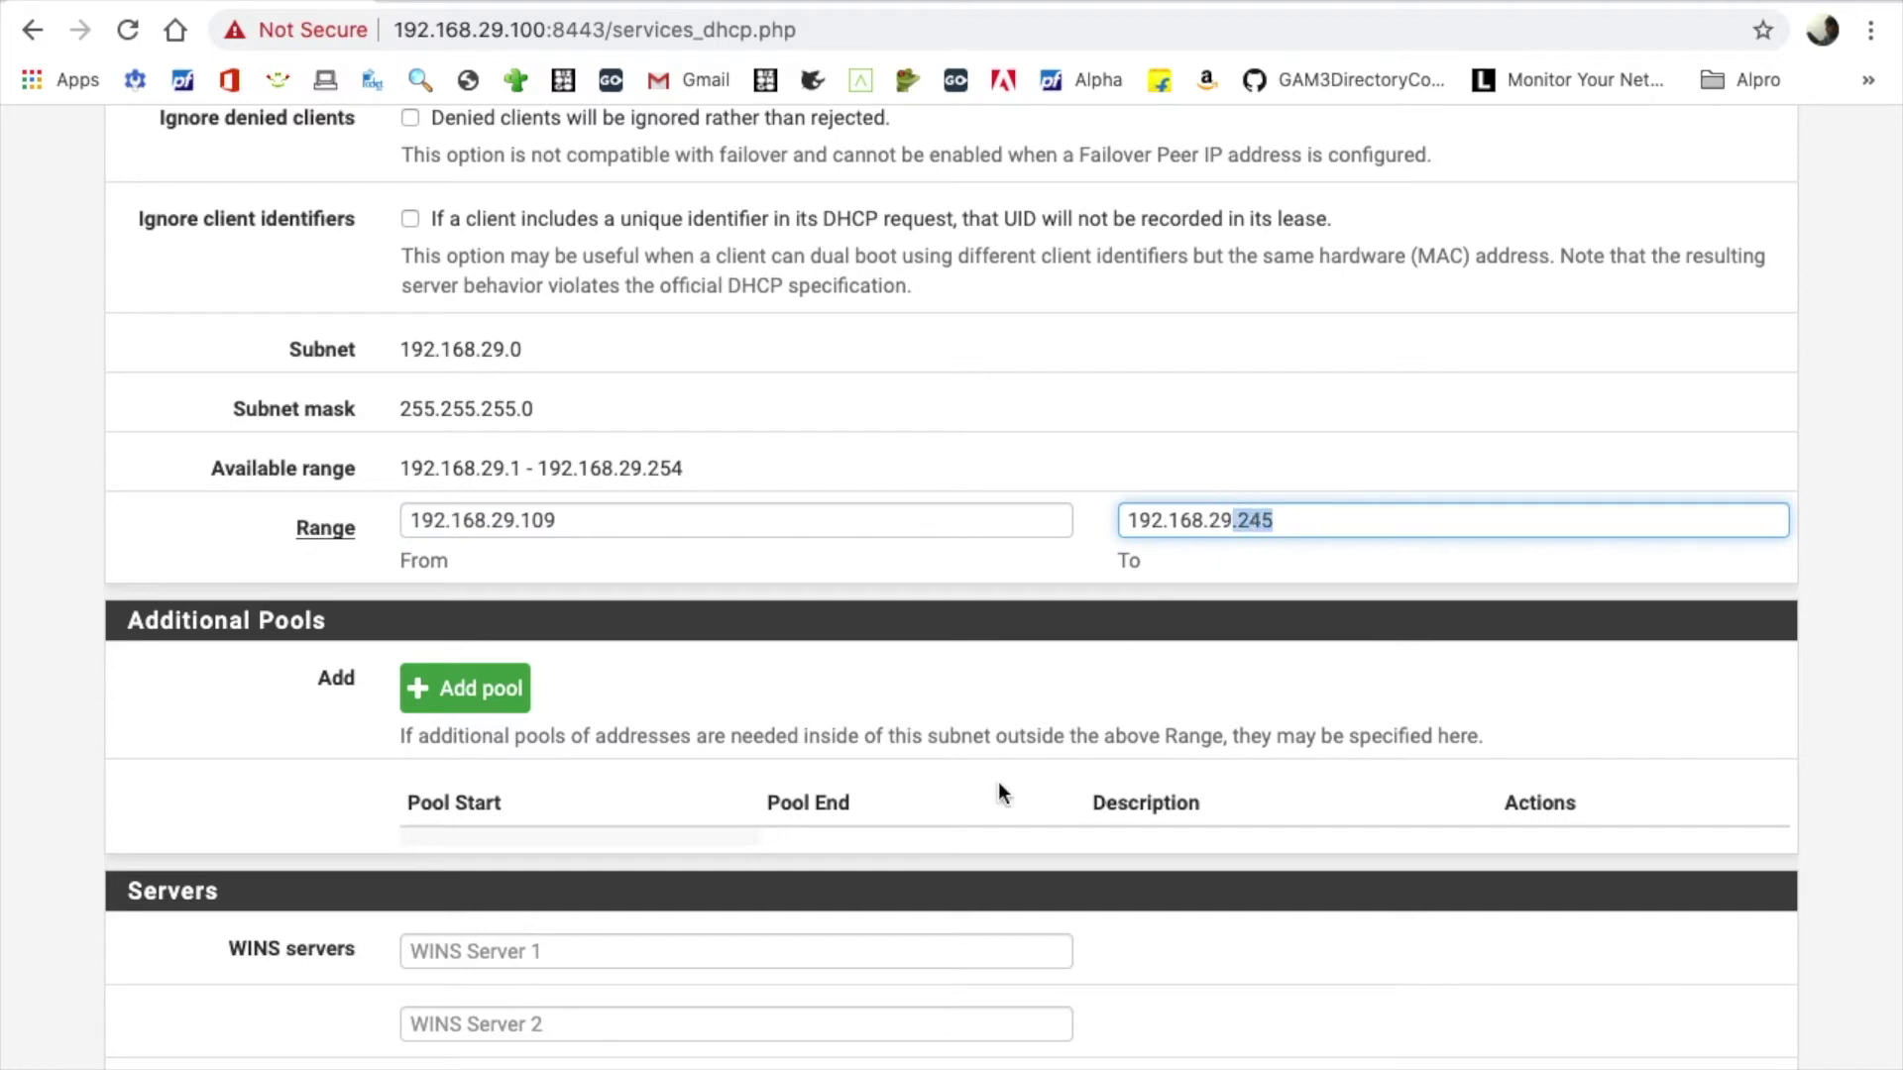
scroll(997, 781, "down", 5)
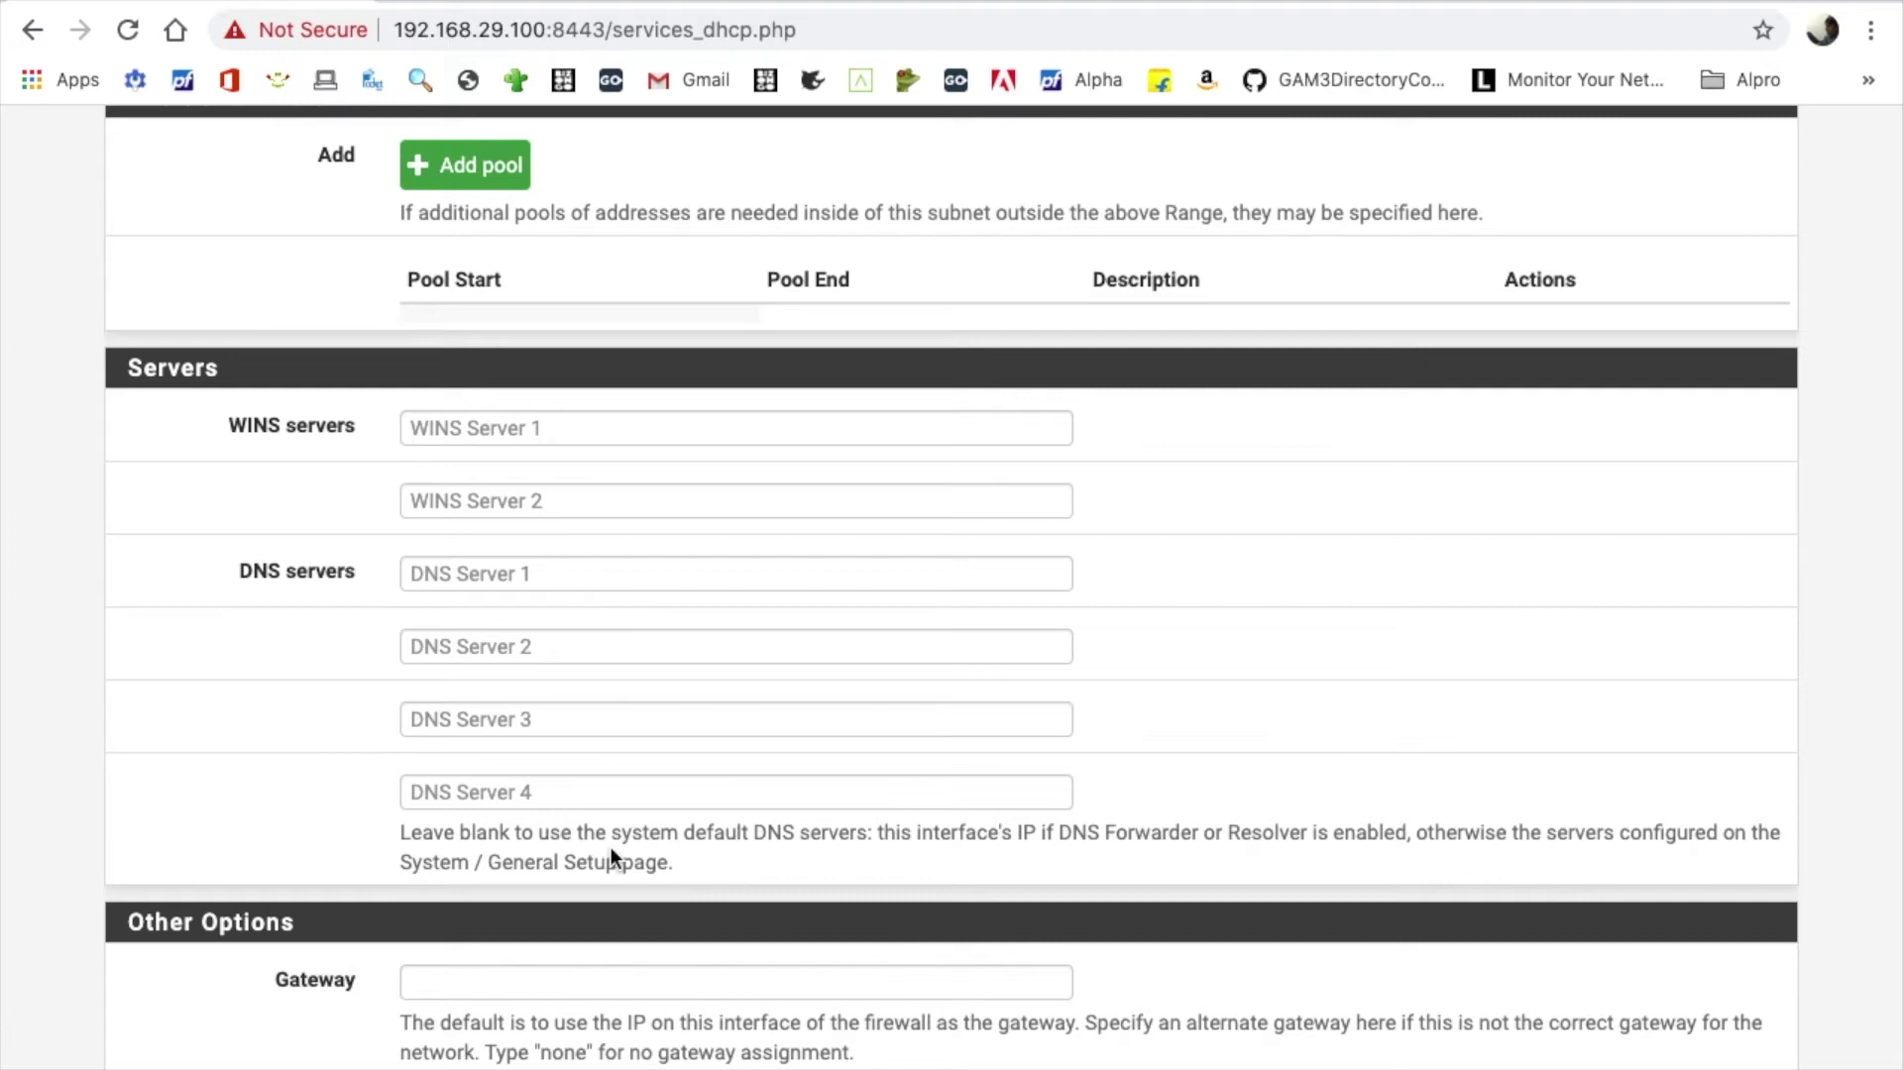
scroll(611, 848, "up", 5)
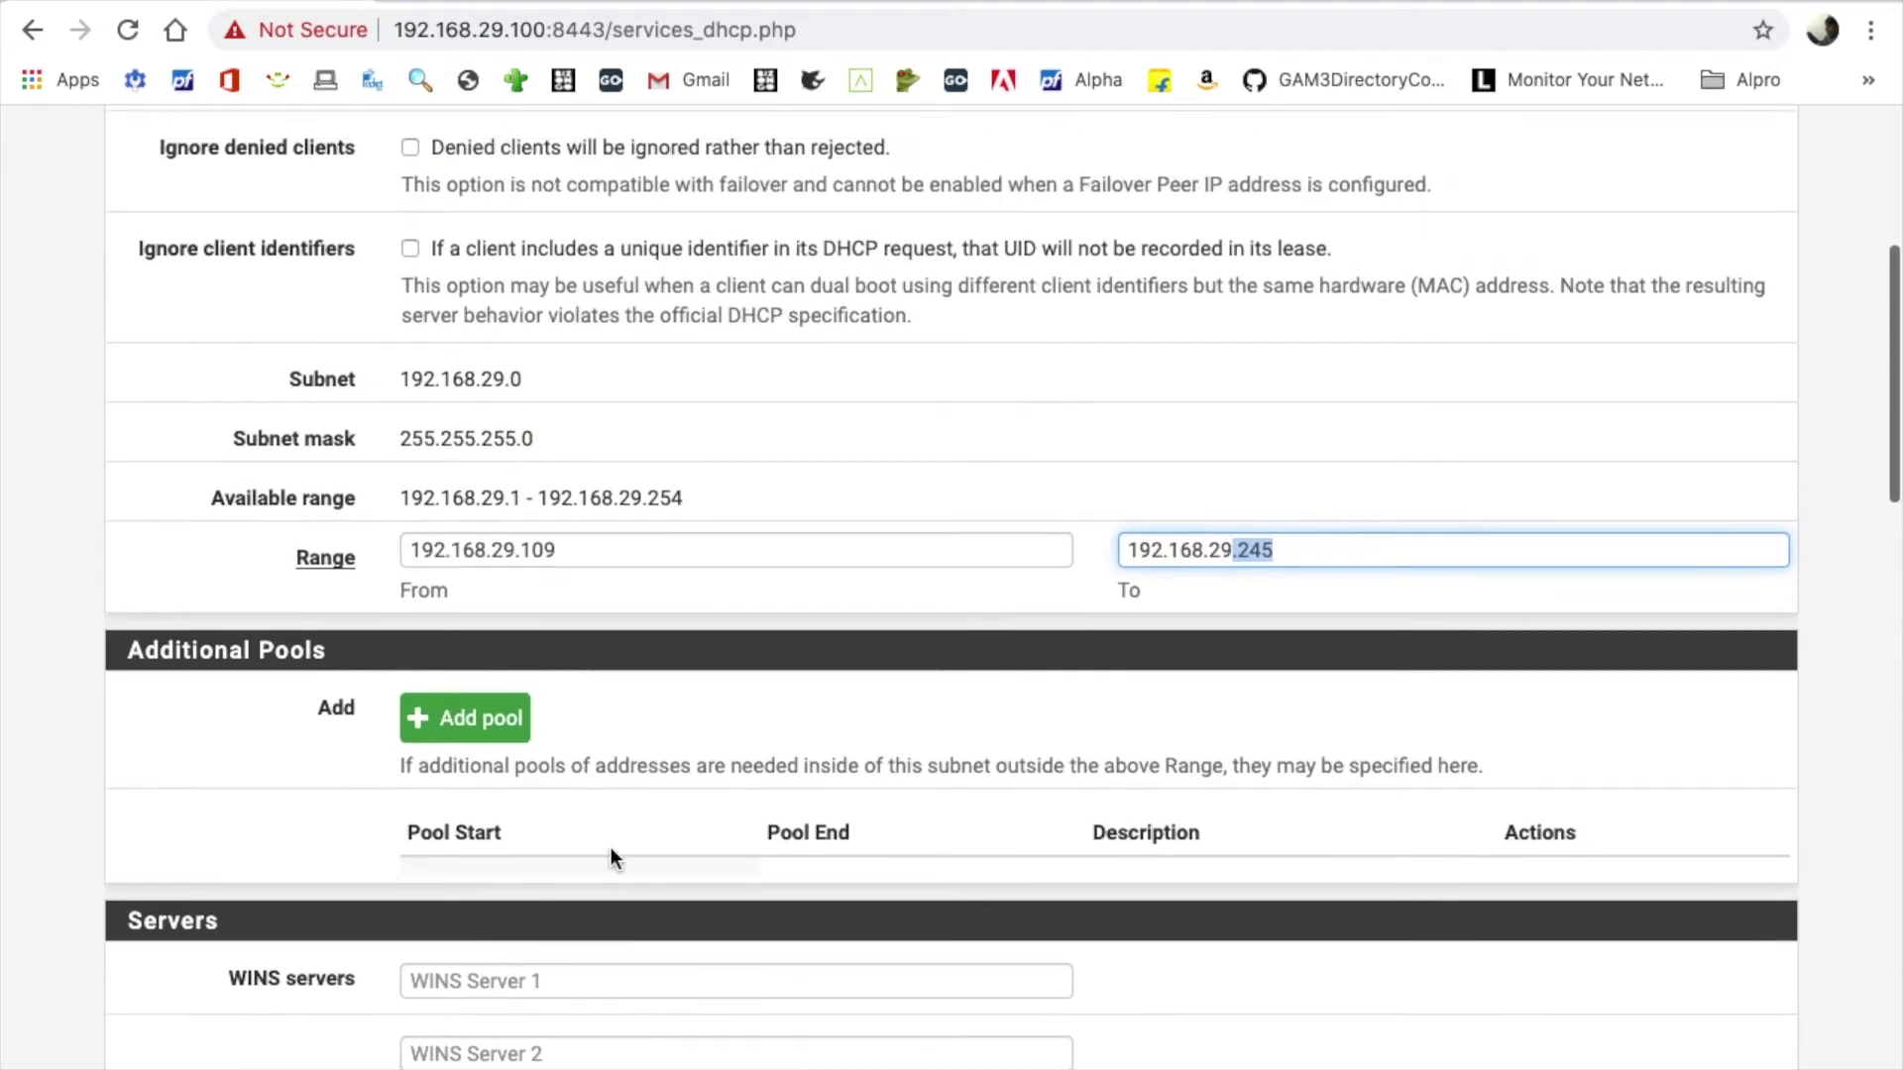
scroll(610, 850, "up", 3)
scroll(611, 850, "down", 9)
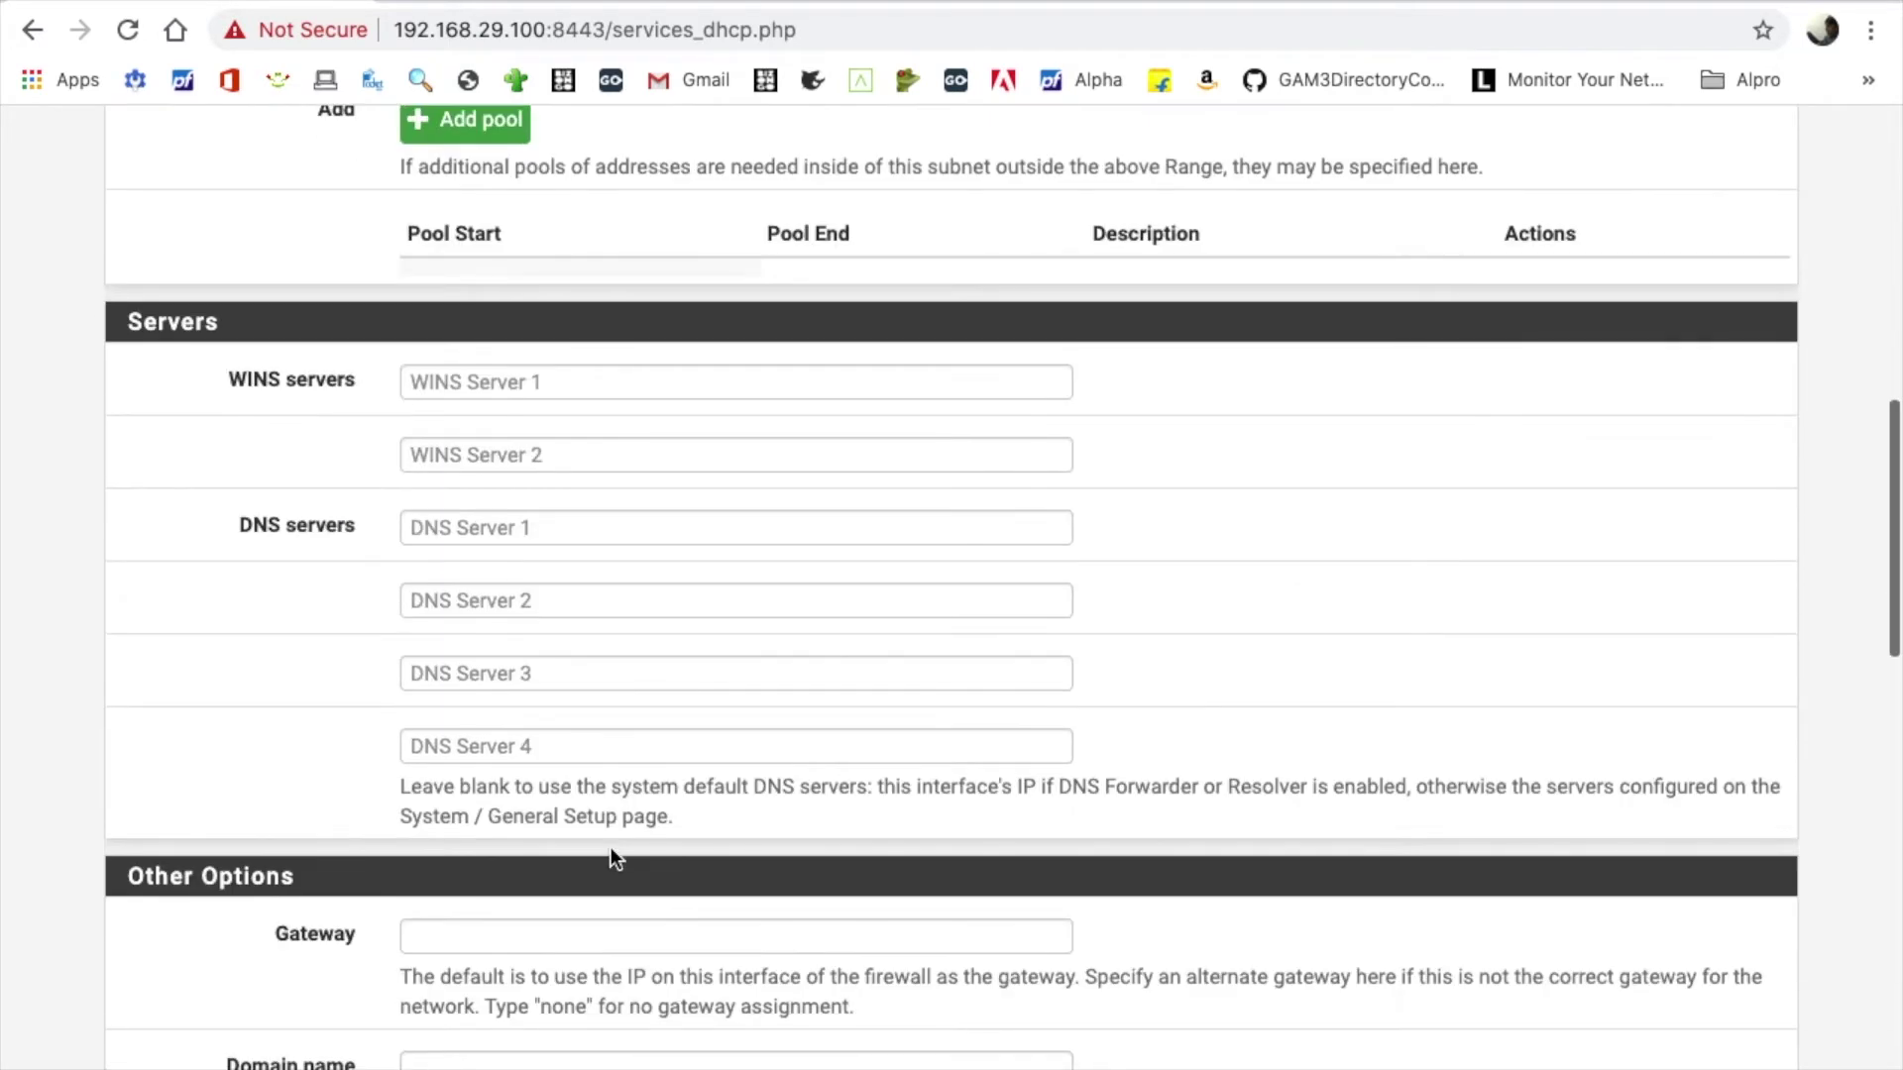
Set the LAN DHCP server's DNS Server 1 to 8.8.8.8 and DNS Server 2 to 4.2.2.2.
left_click(619, 540)
type("8.8.8.8")
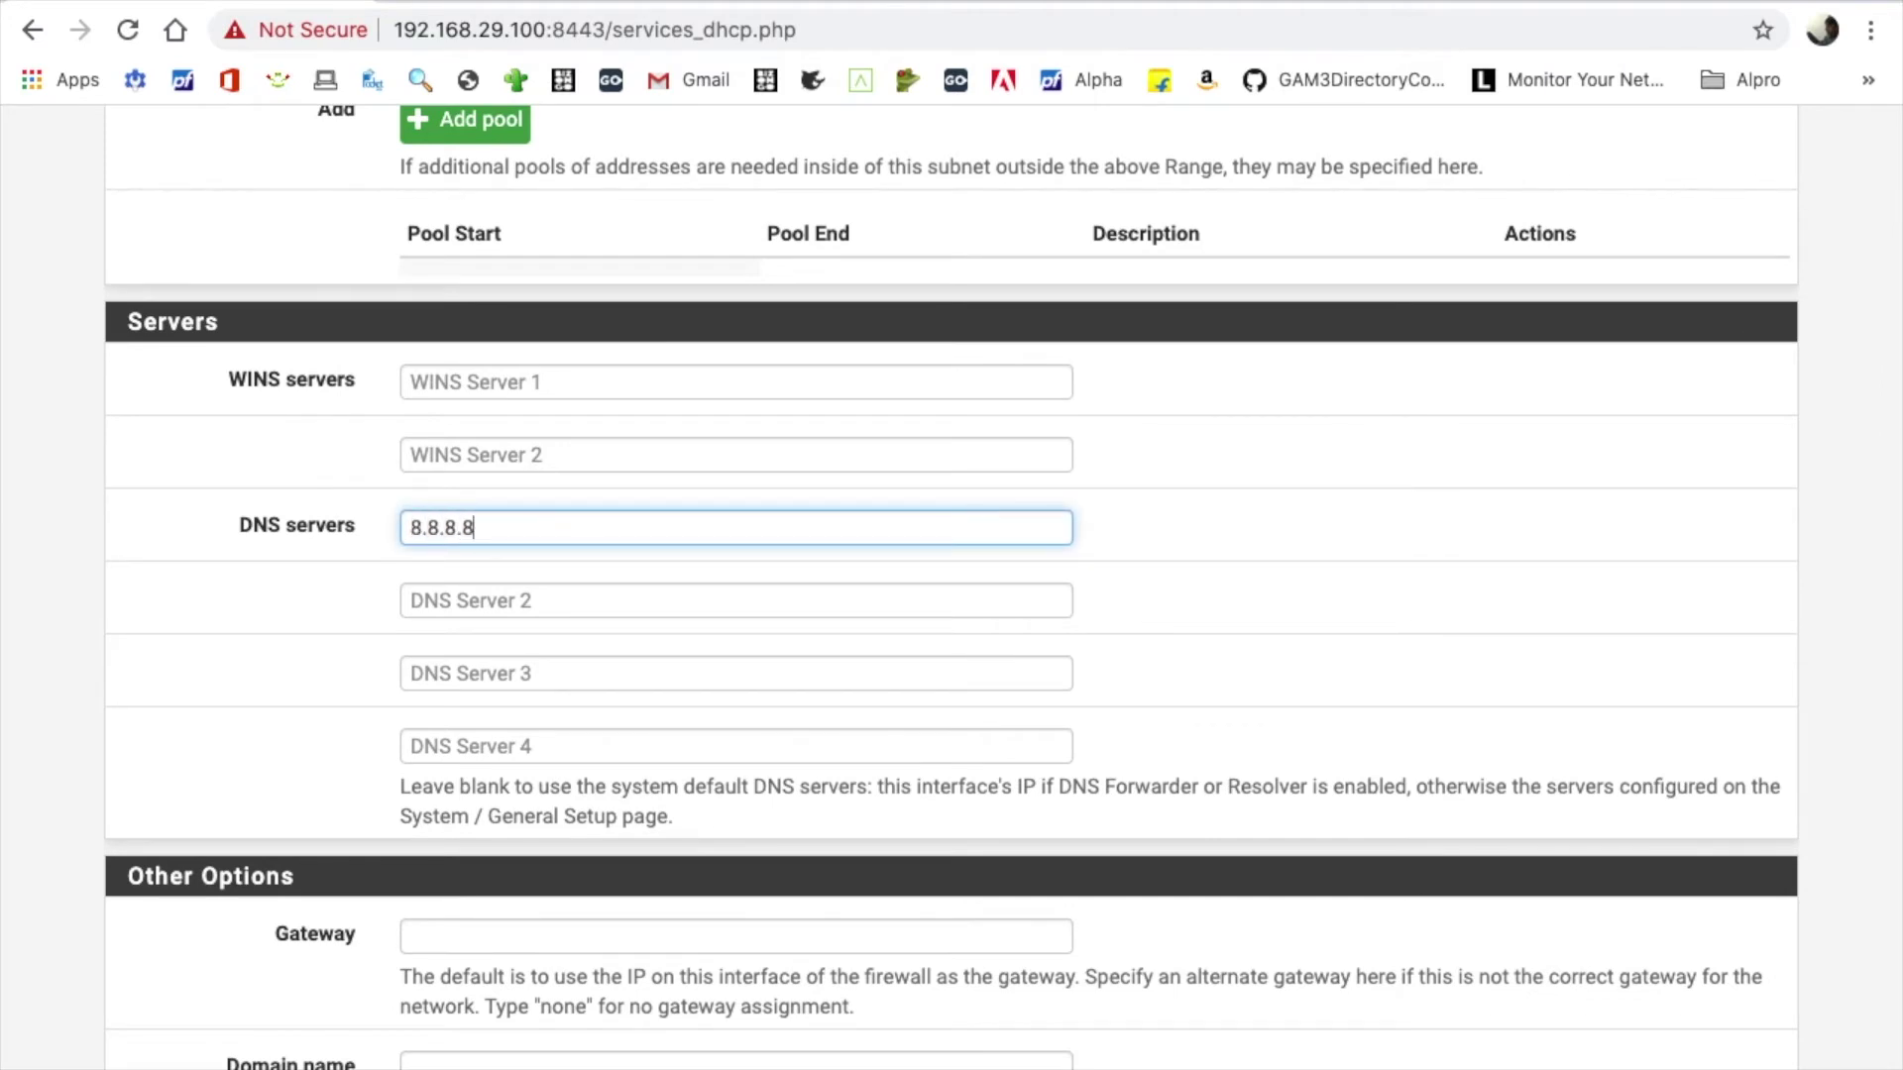
left_click(443, 612)
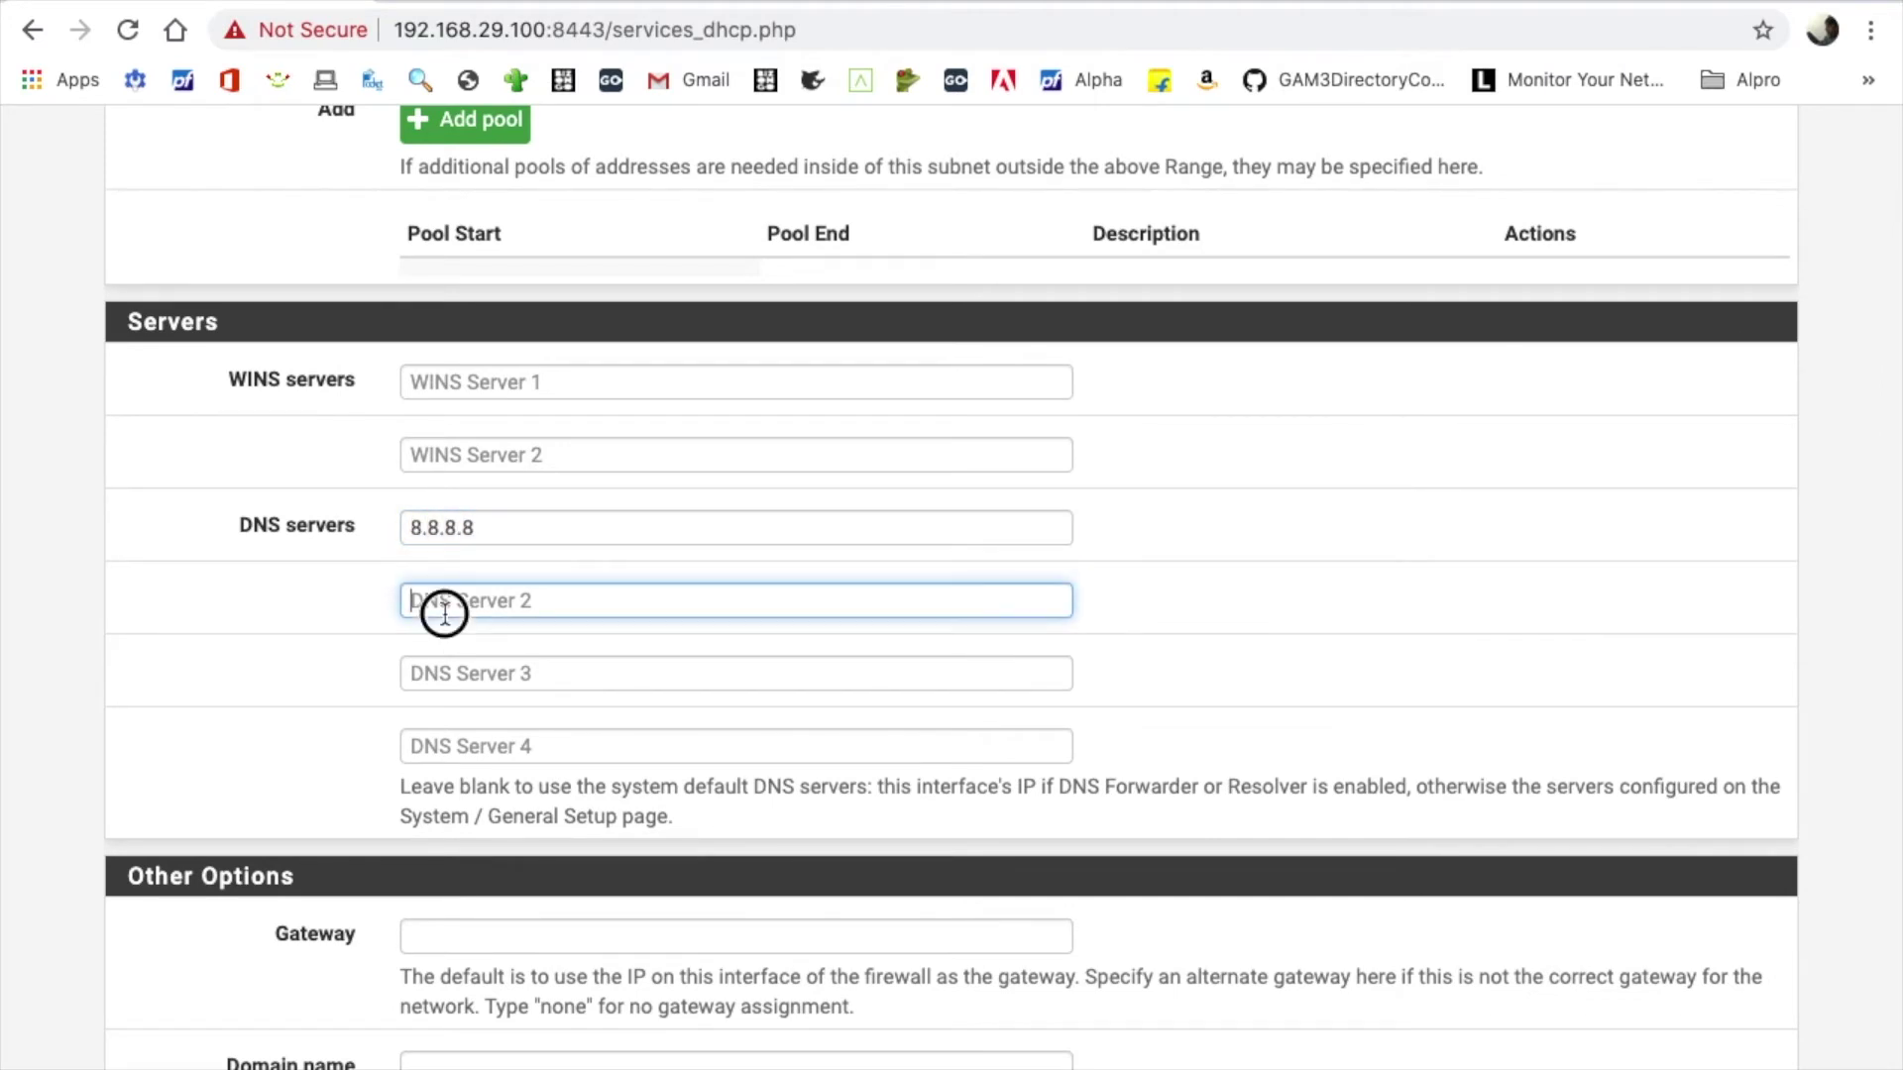
type("4.2.2.2")
Save the LAN DHCP server settings and return to the dashboard.
scroll(788, 940, "down", 5)
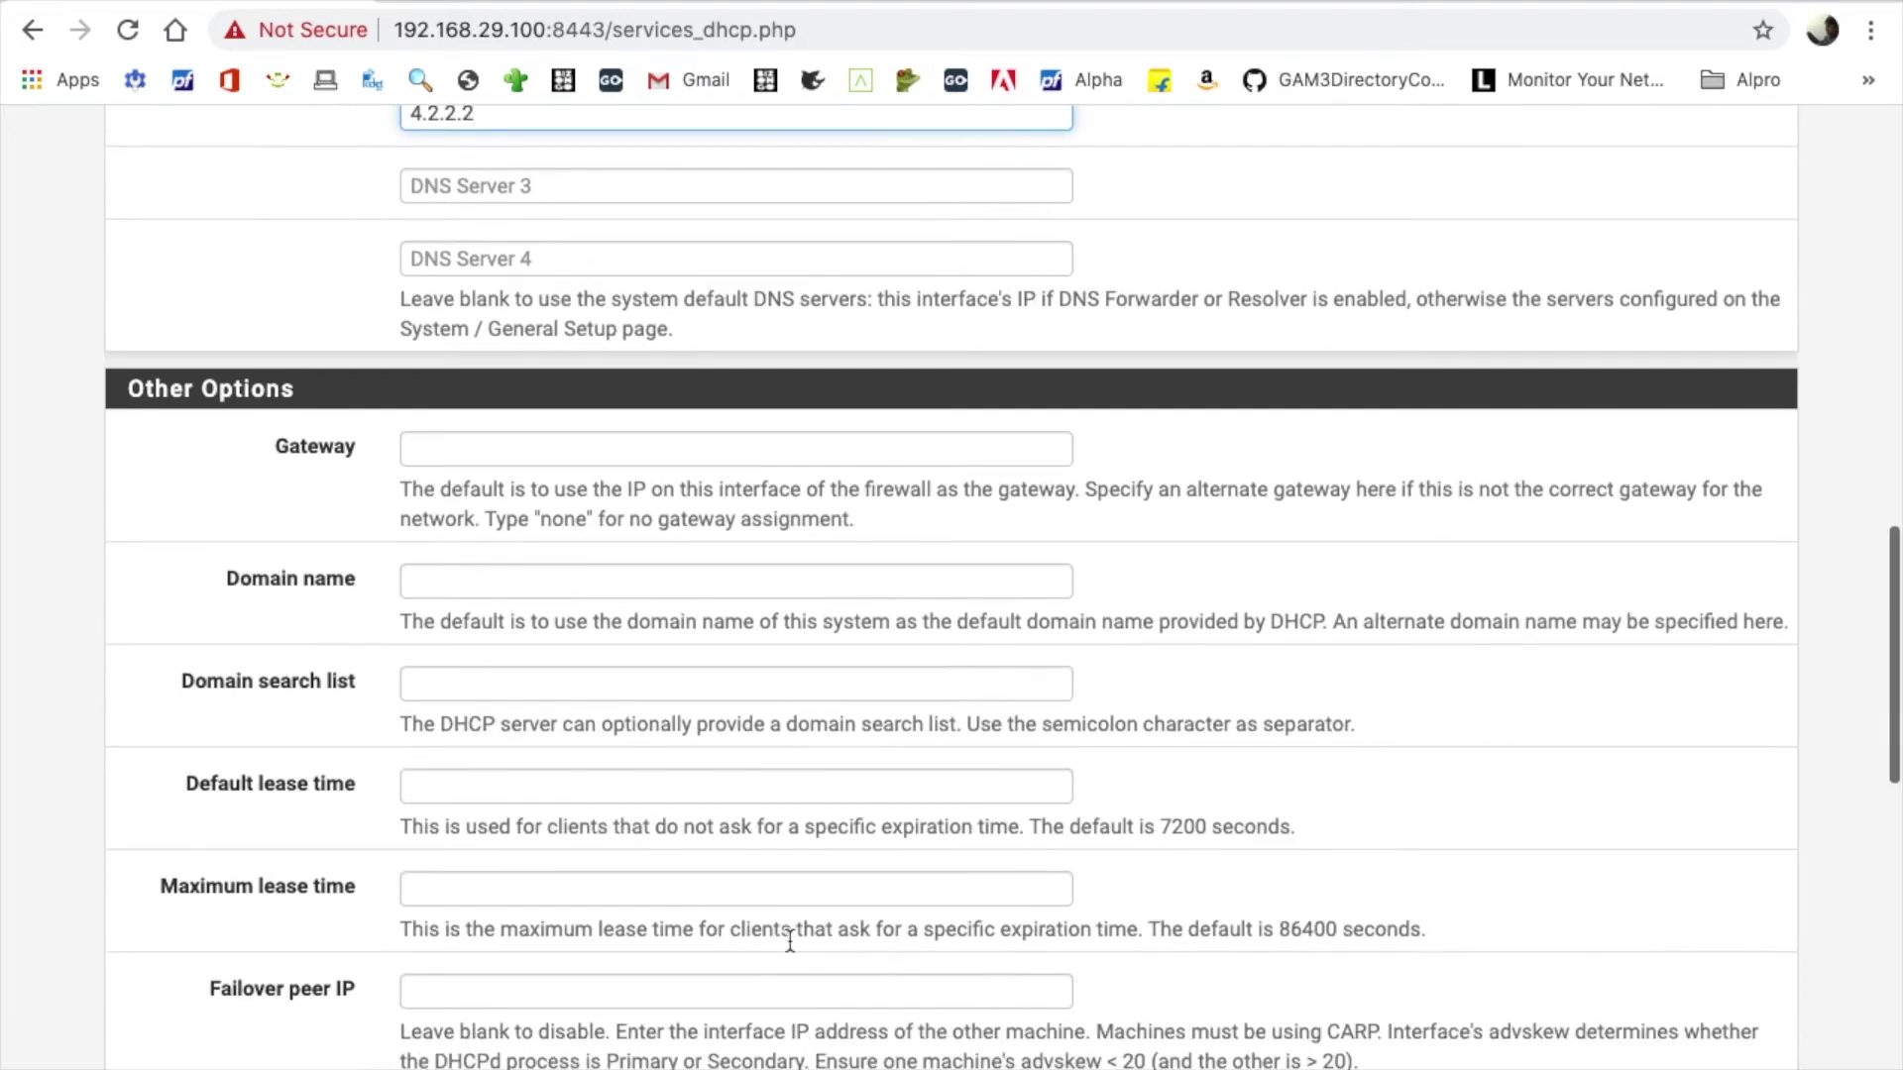
scroll(789, 939, "down", 5)
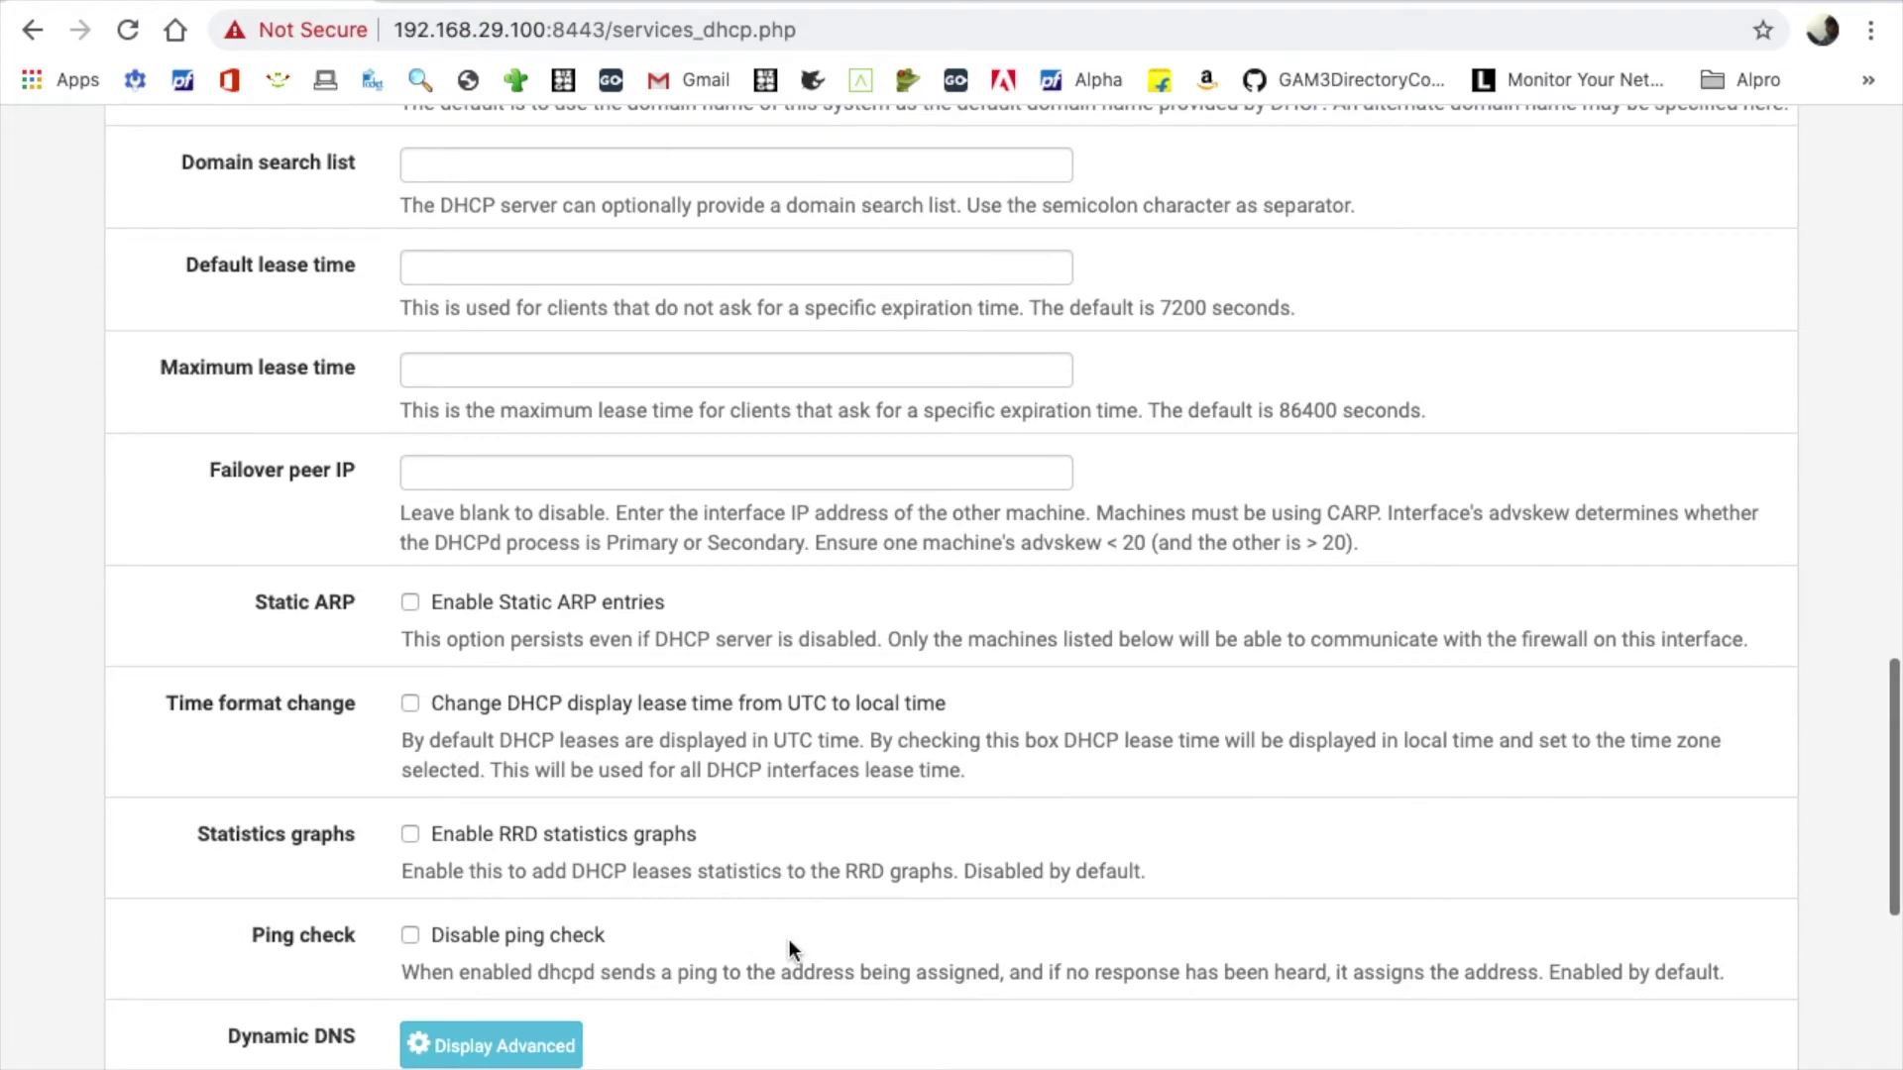
scroll(789, 939, "down", 5)
scroll(789, 949, "down", 3)
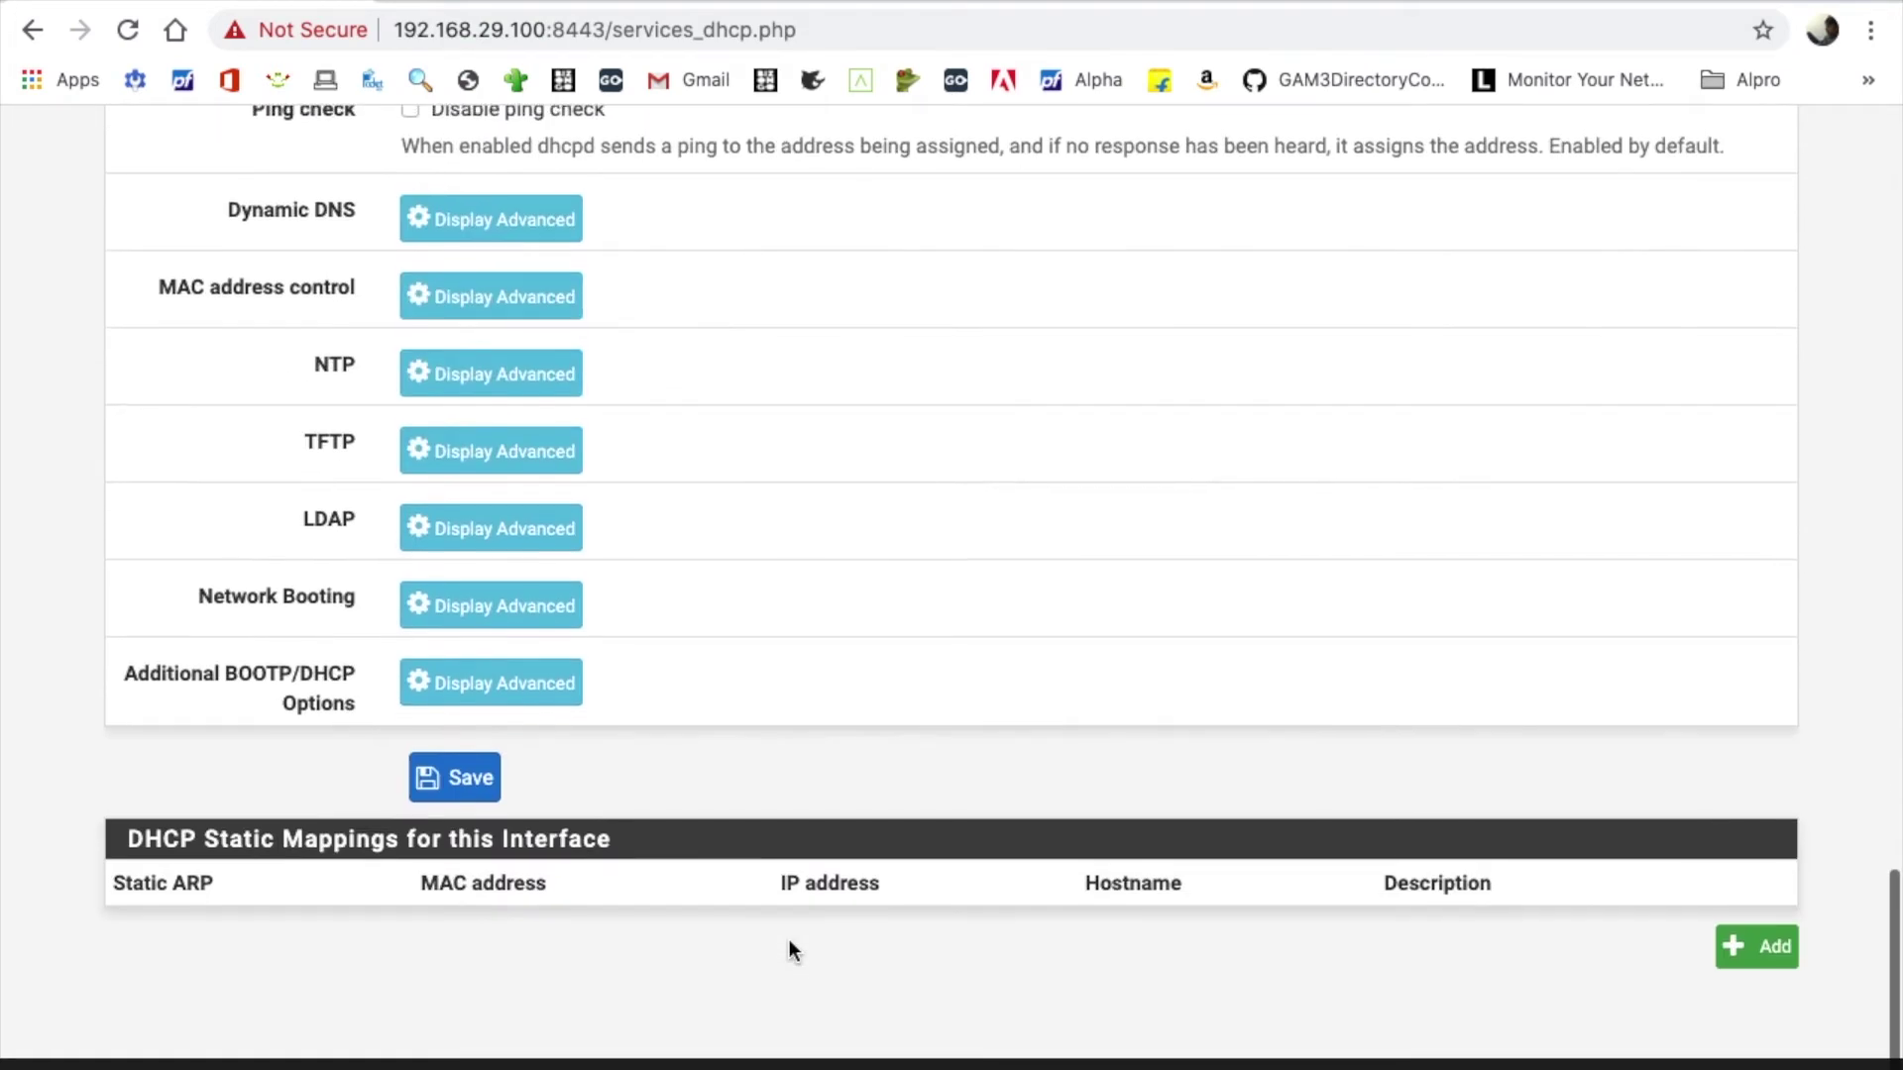
left_click(466, 808)
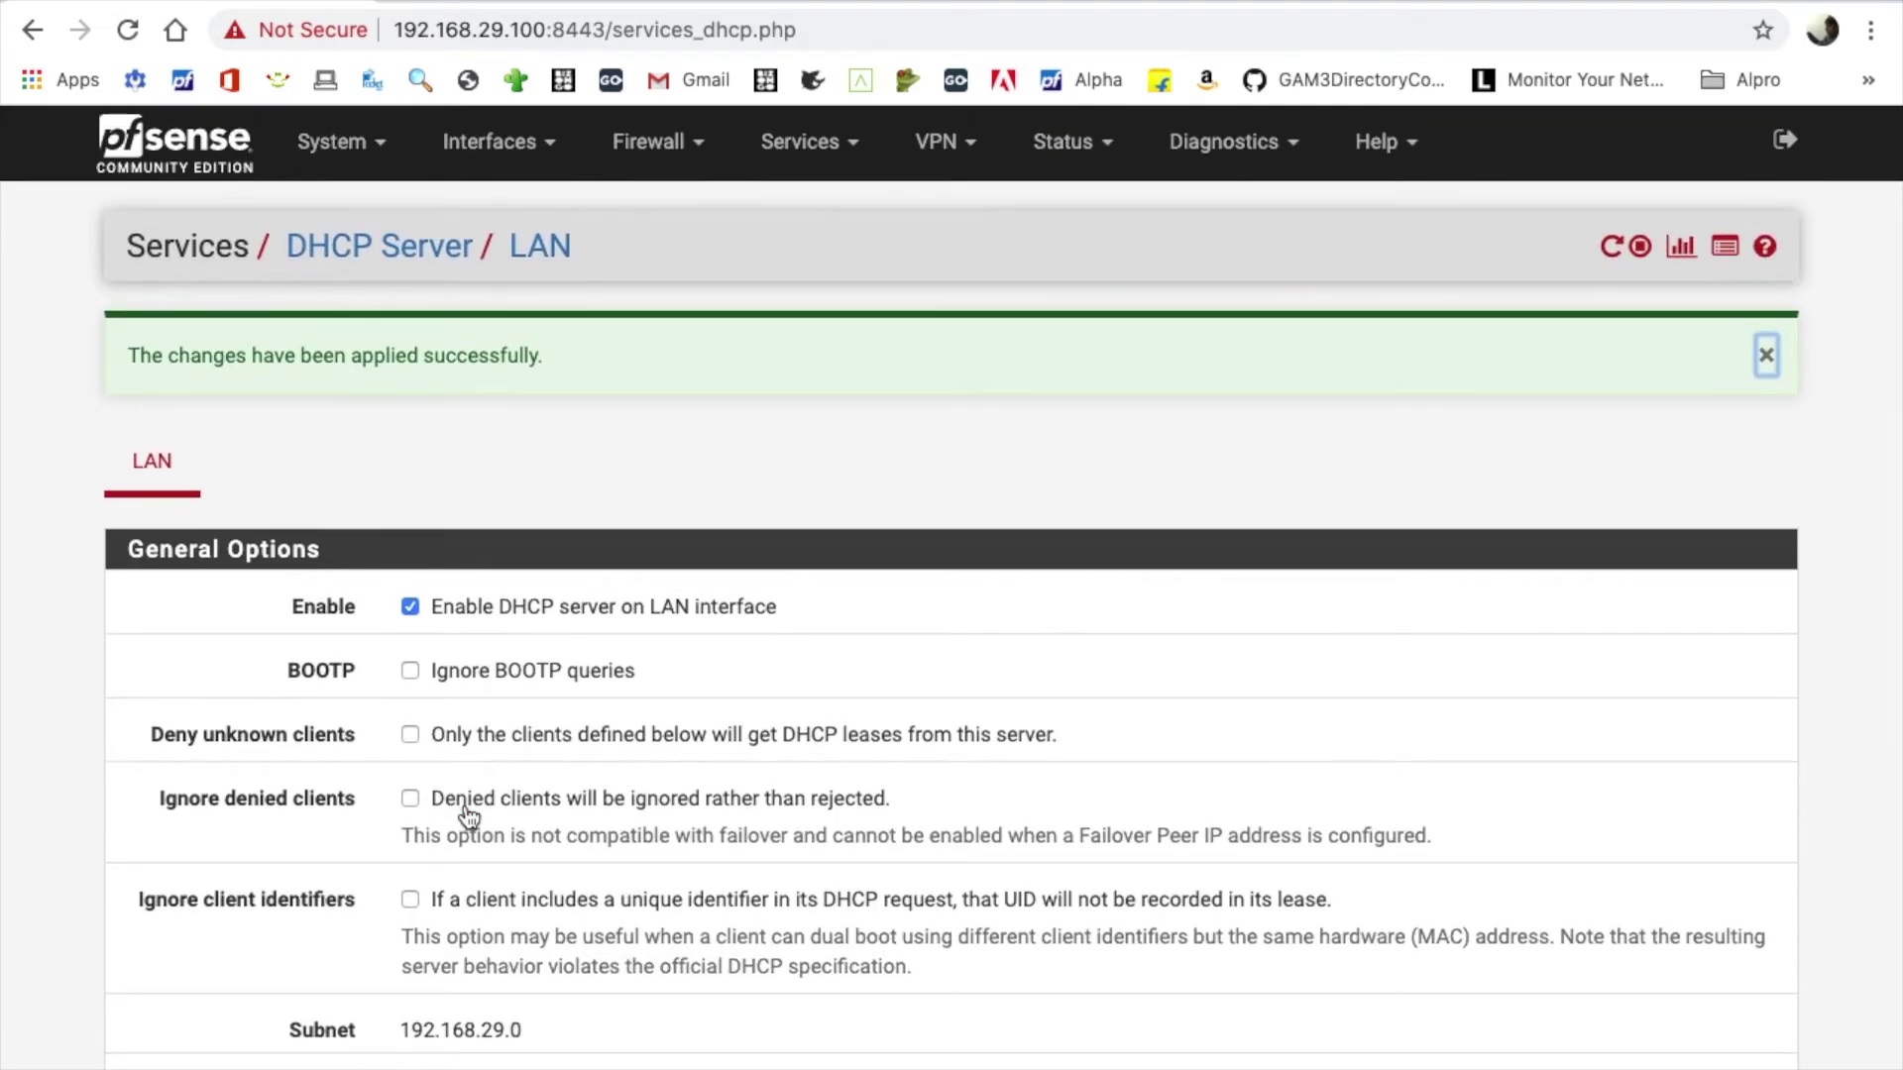
scroll(468, 815, "down", 10)
scroll(468, 815, "up", 6)
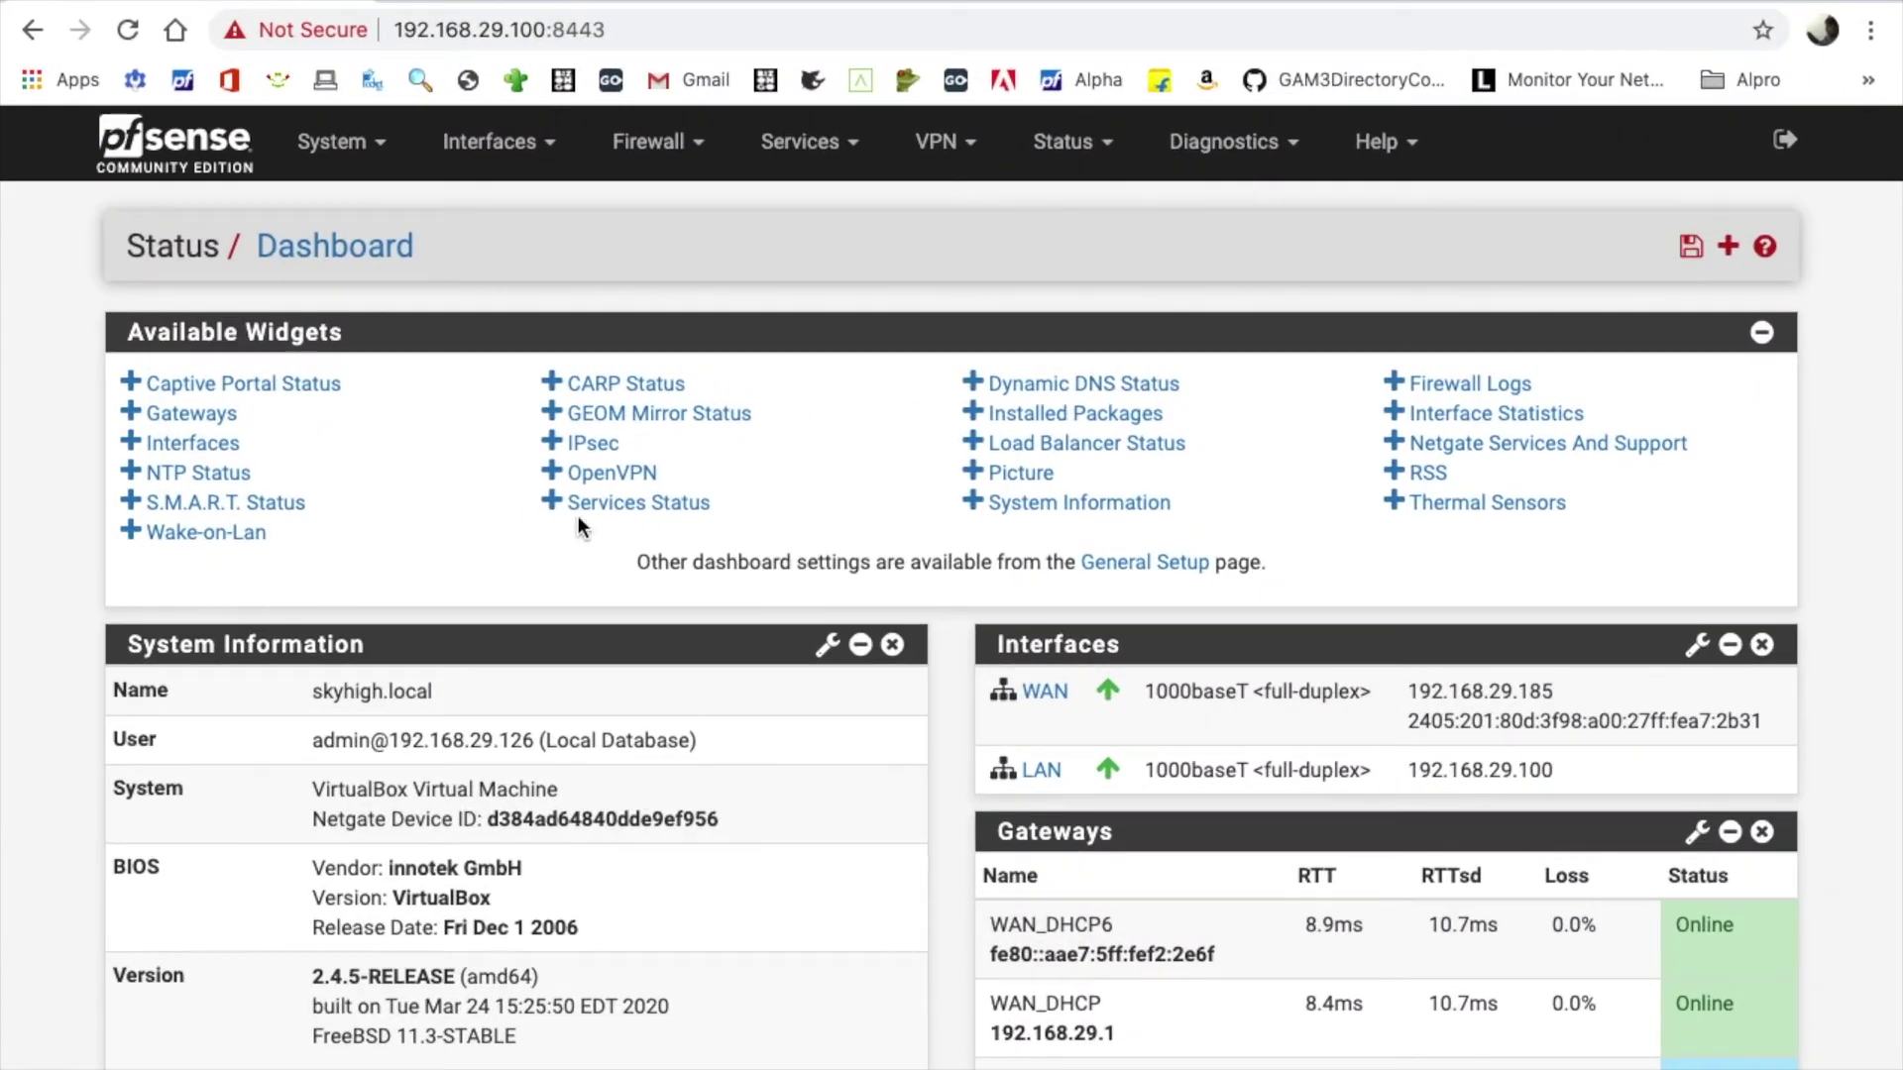
Add a Picture widget to the dashboard and place it above the System Information widget.
left_click(997, 474)
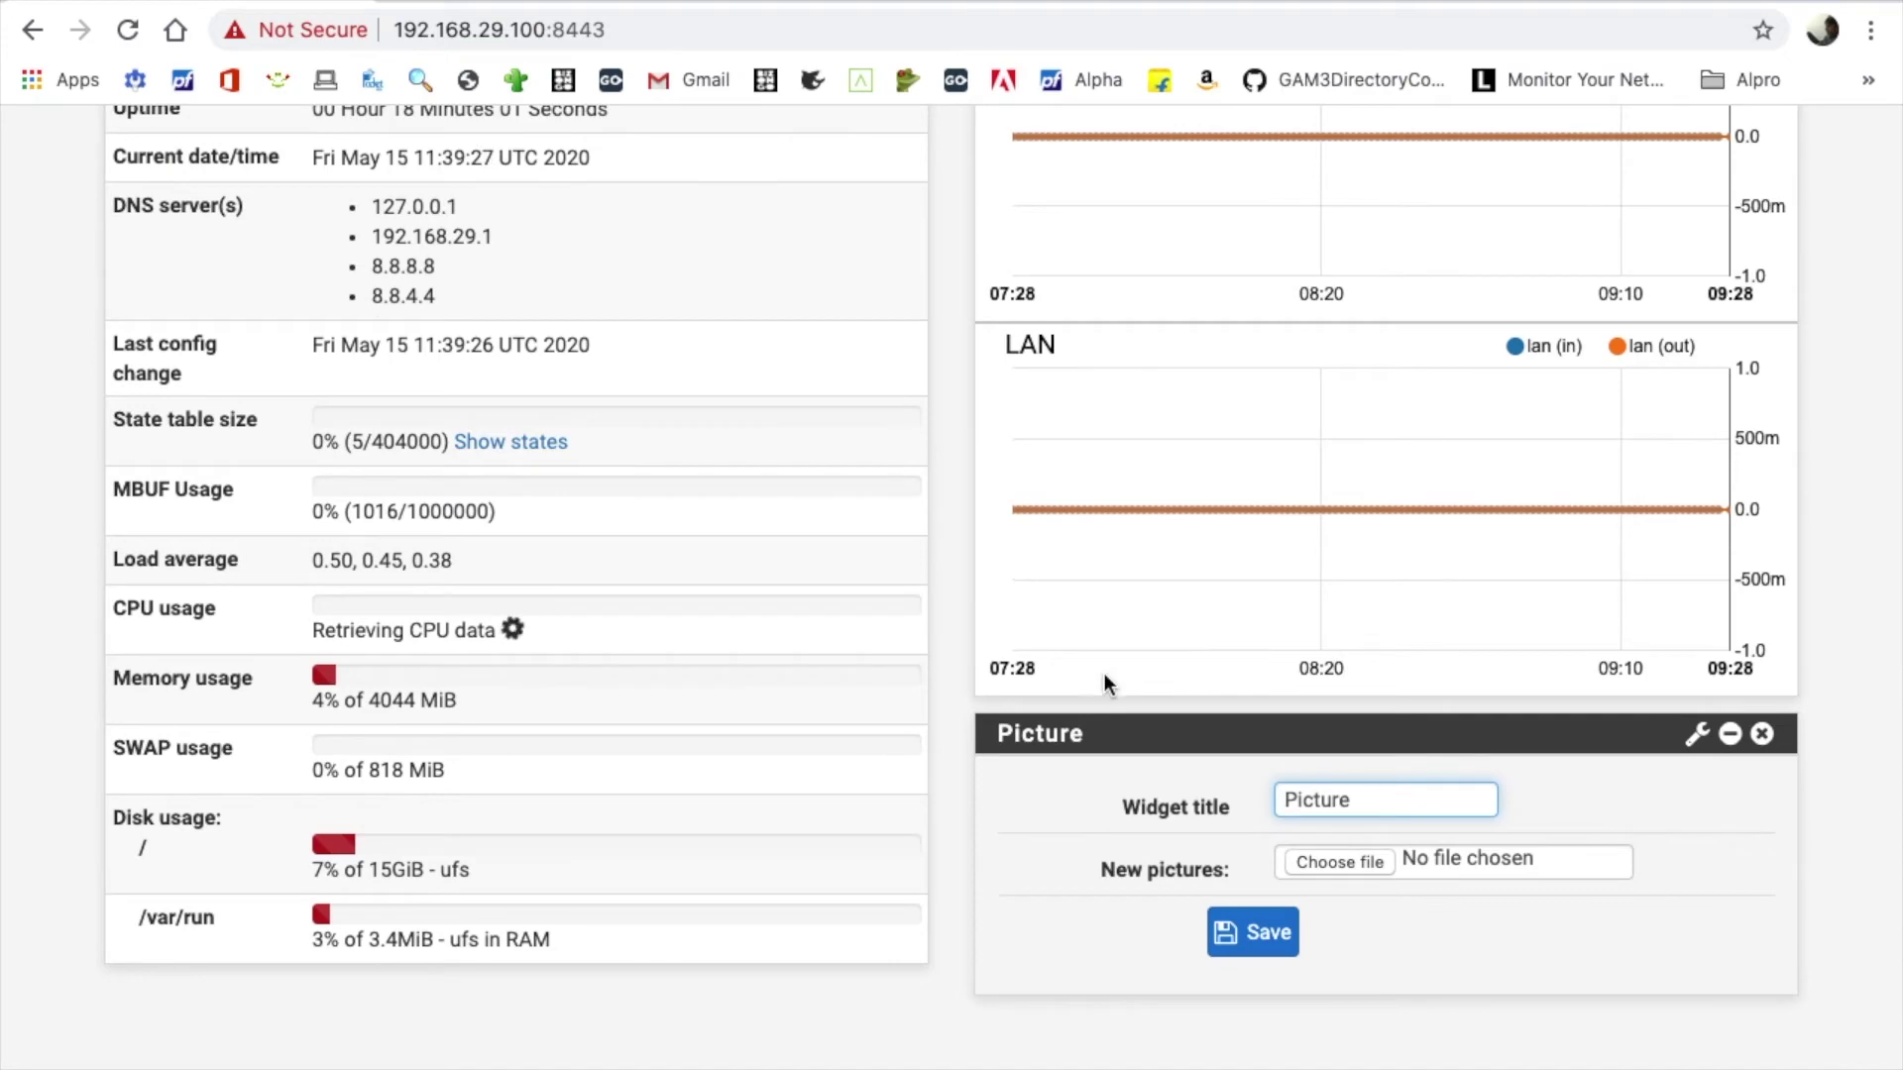
left_click_drag(1147, 743, 299, 323)
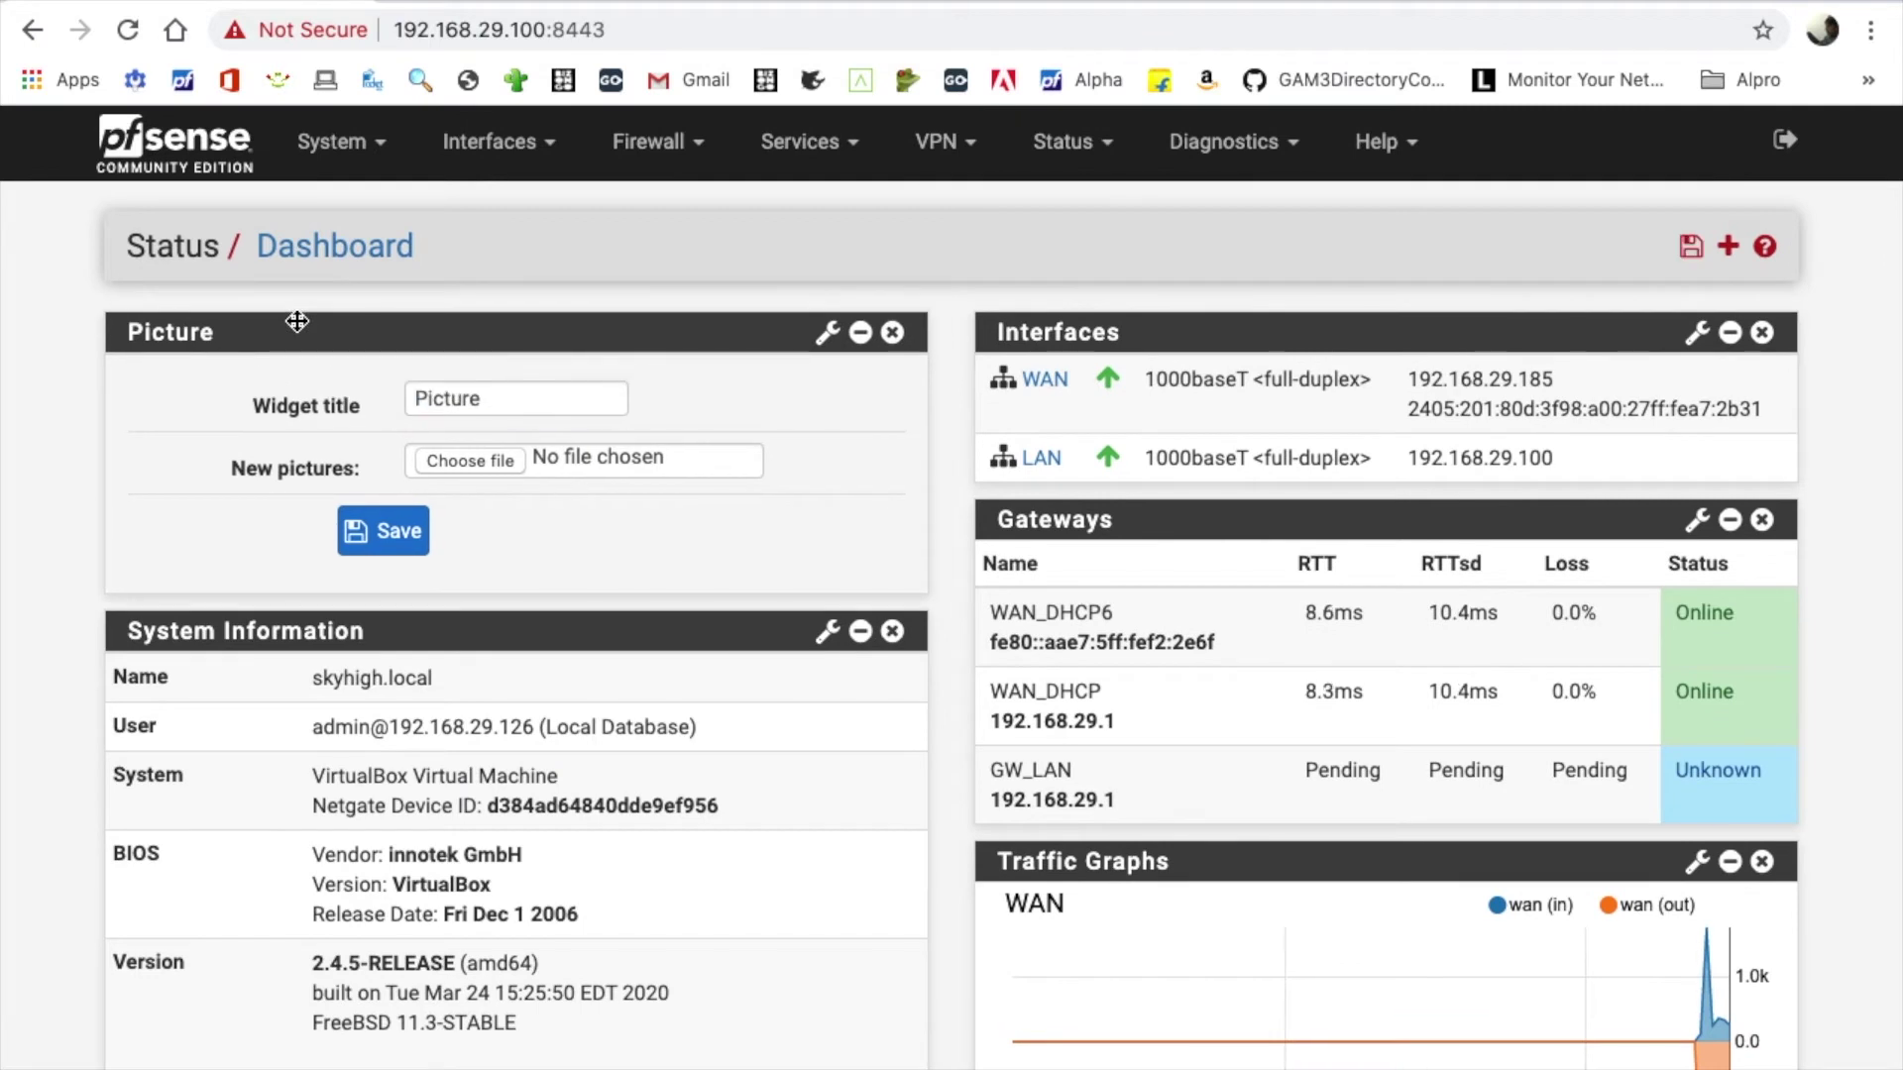
Choose the YTLogo image from DATA DRIVE for the Picture widget and save it, agreeing to leave the page.
left_click(470, 460)
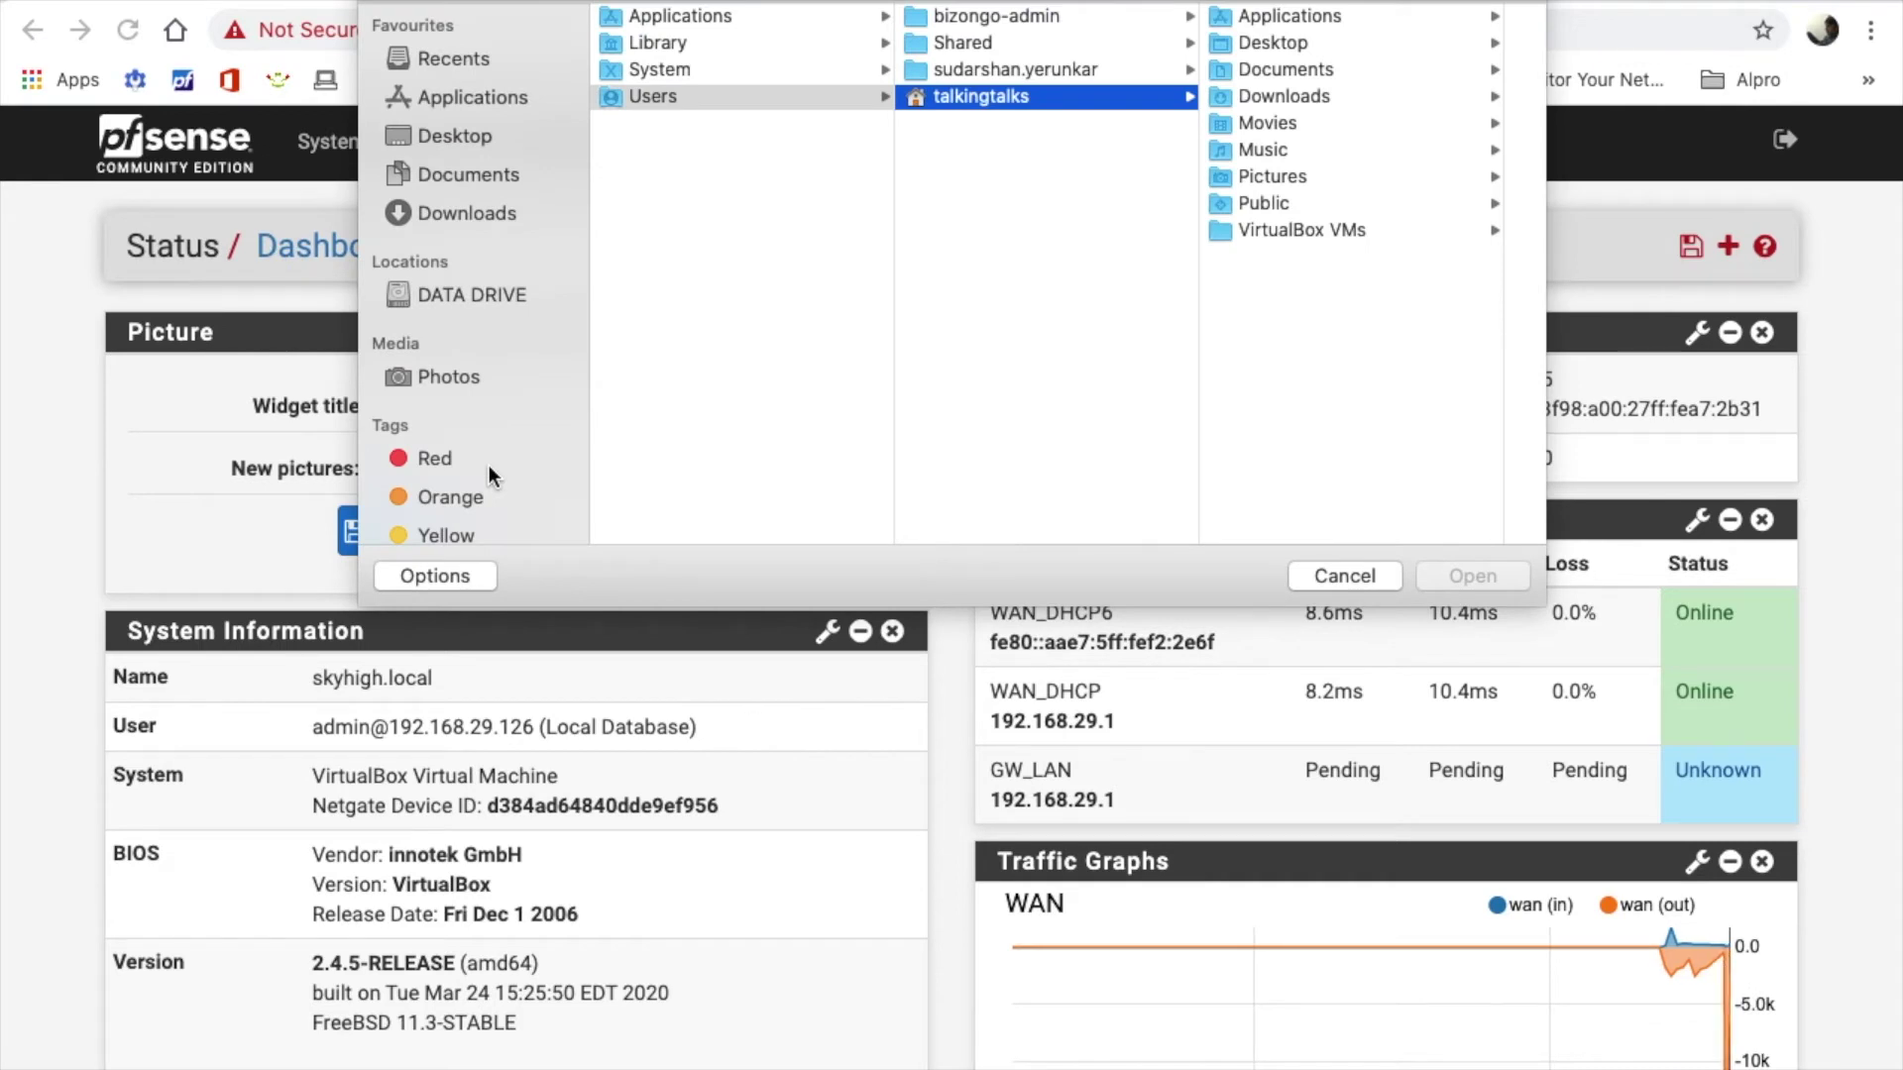
left_click(466, 302)
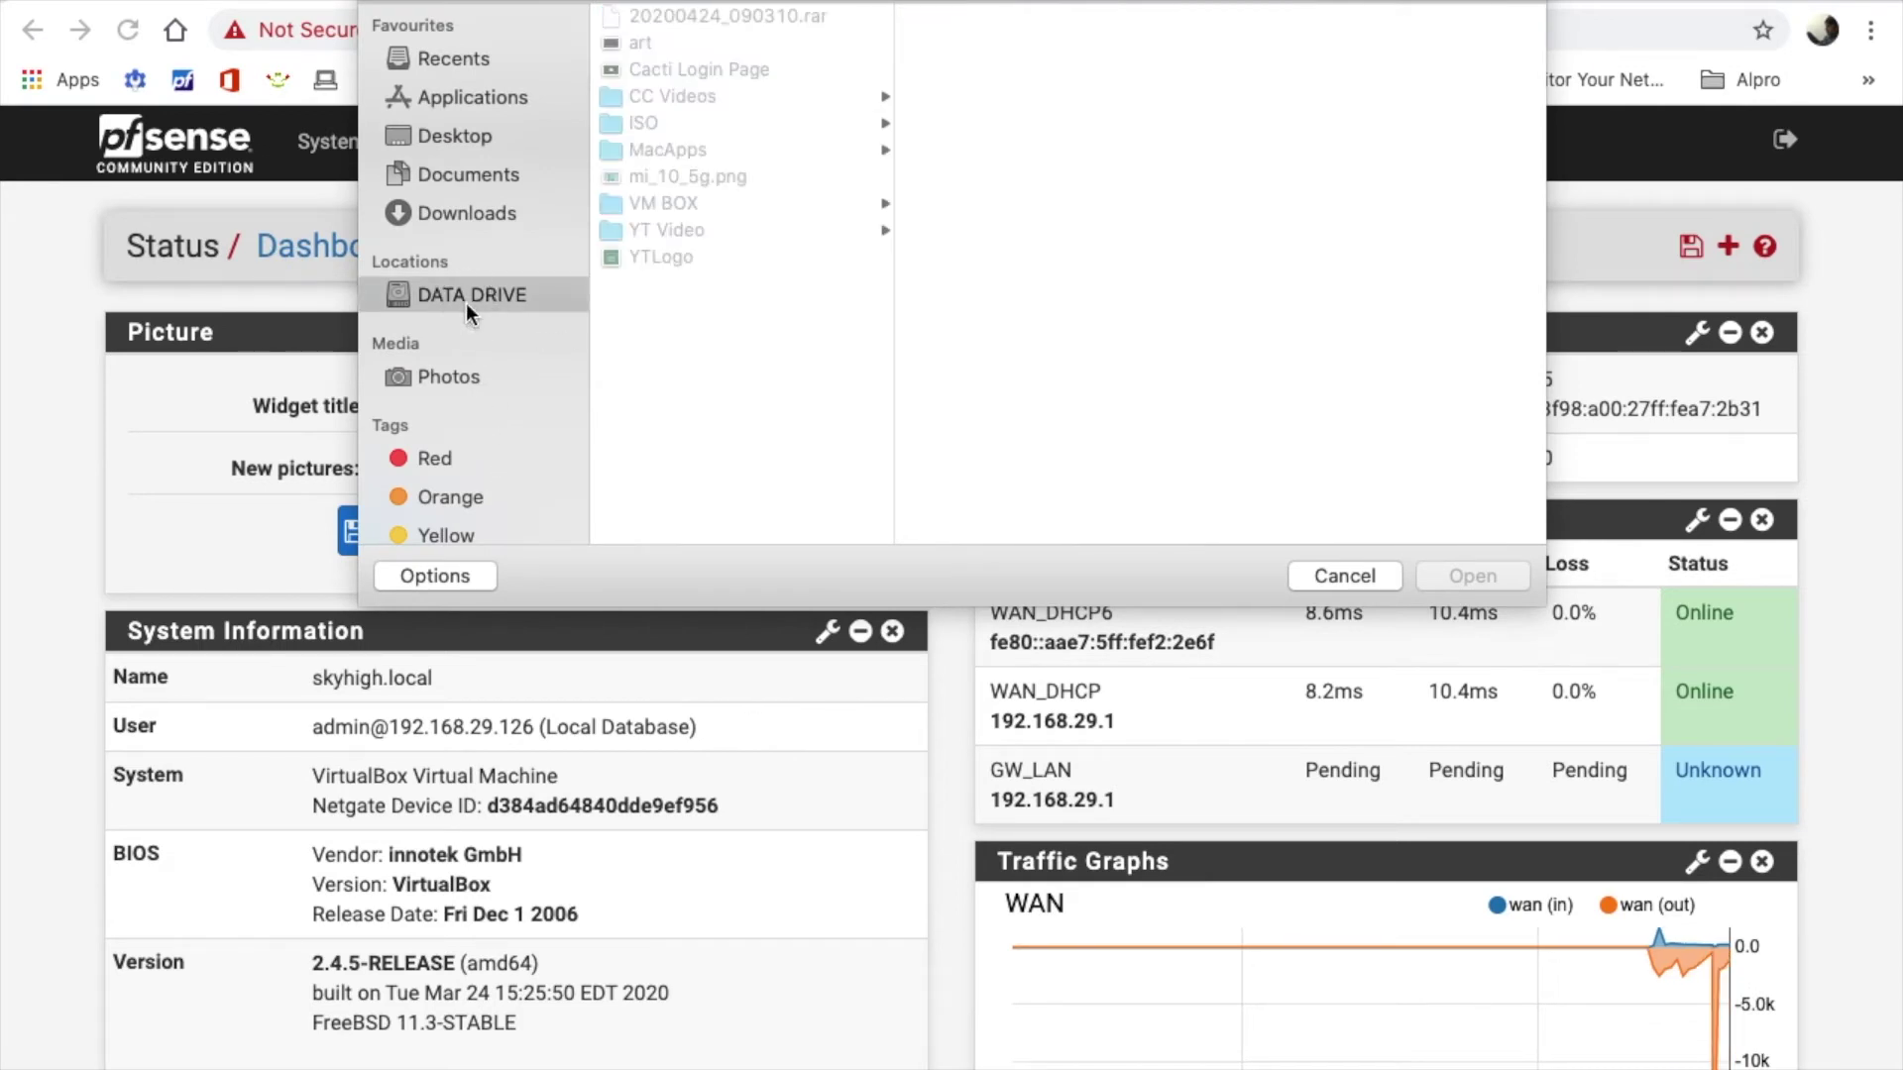
left_click(640, 260)
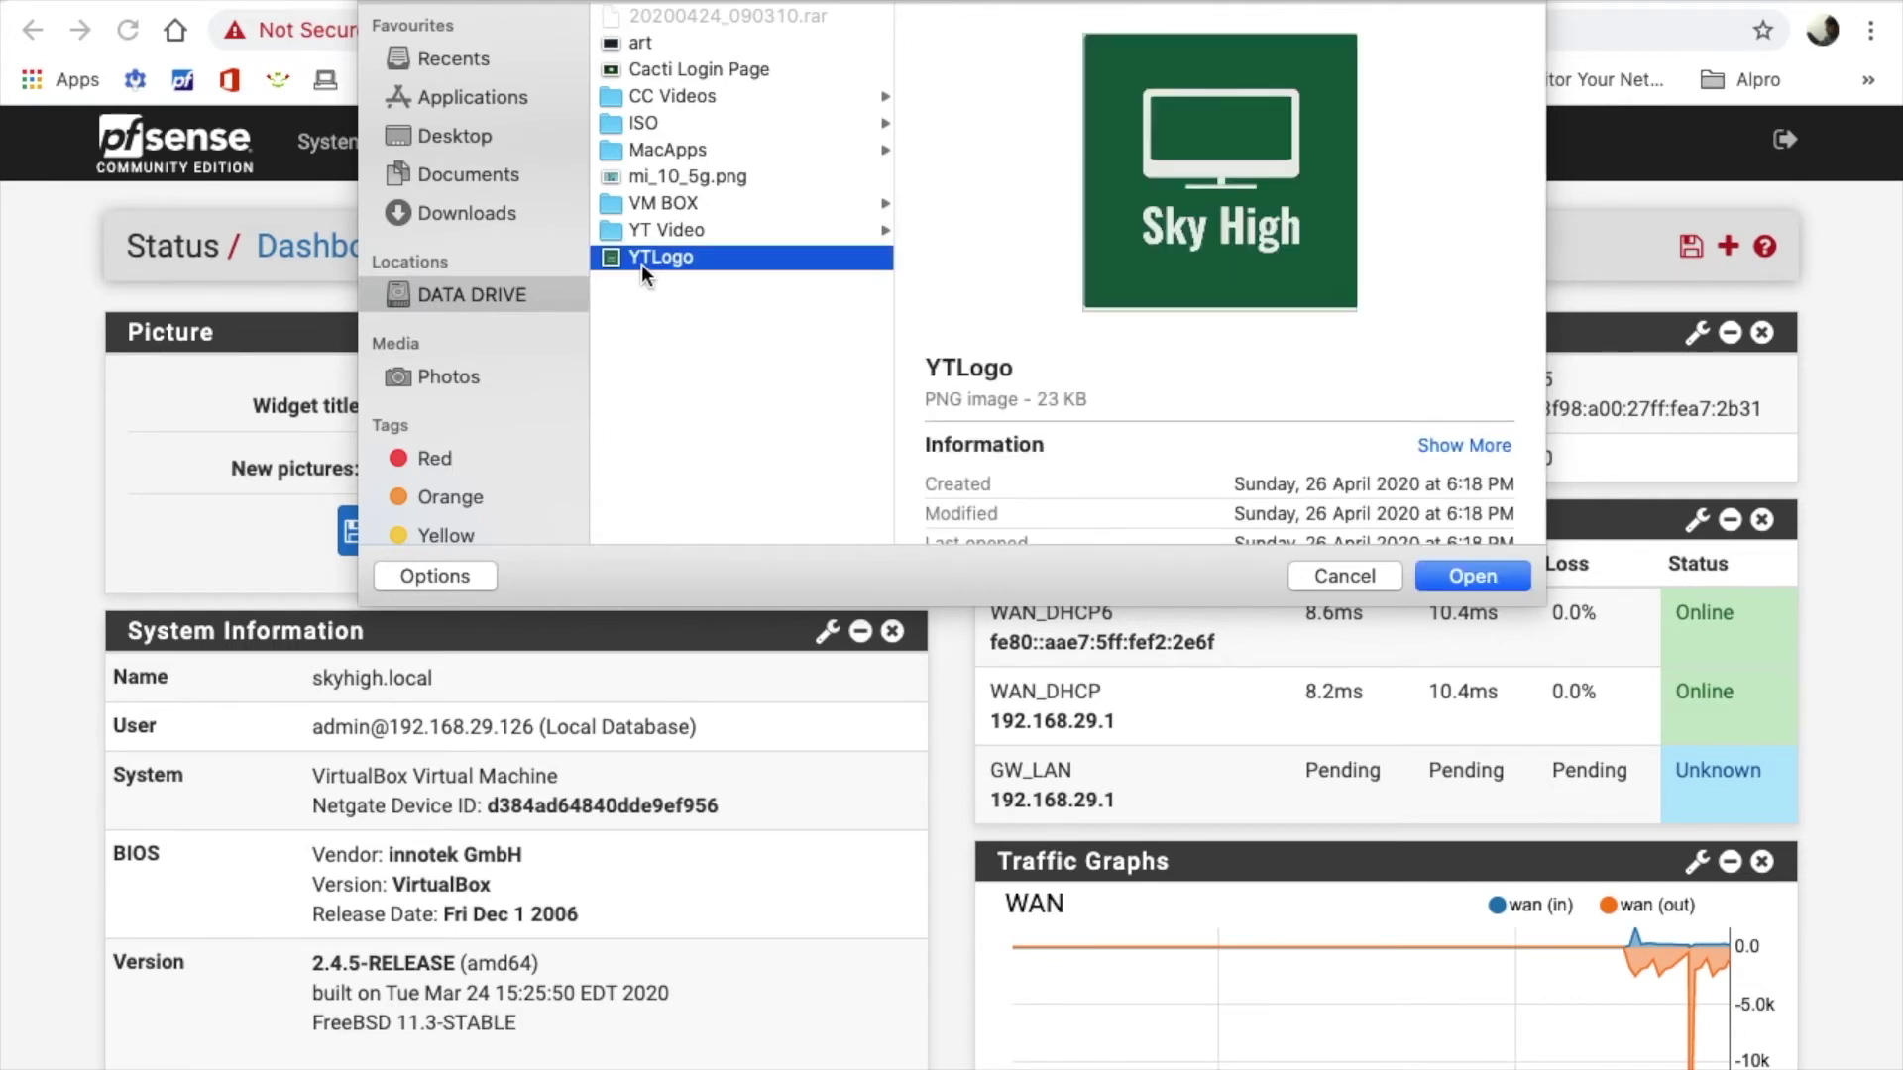
key("Return")
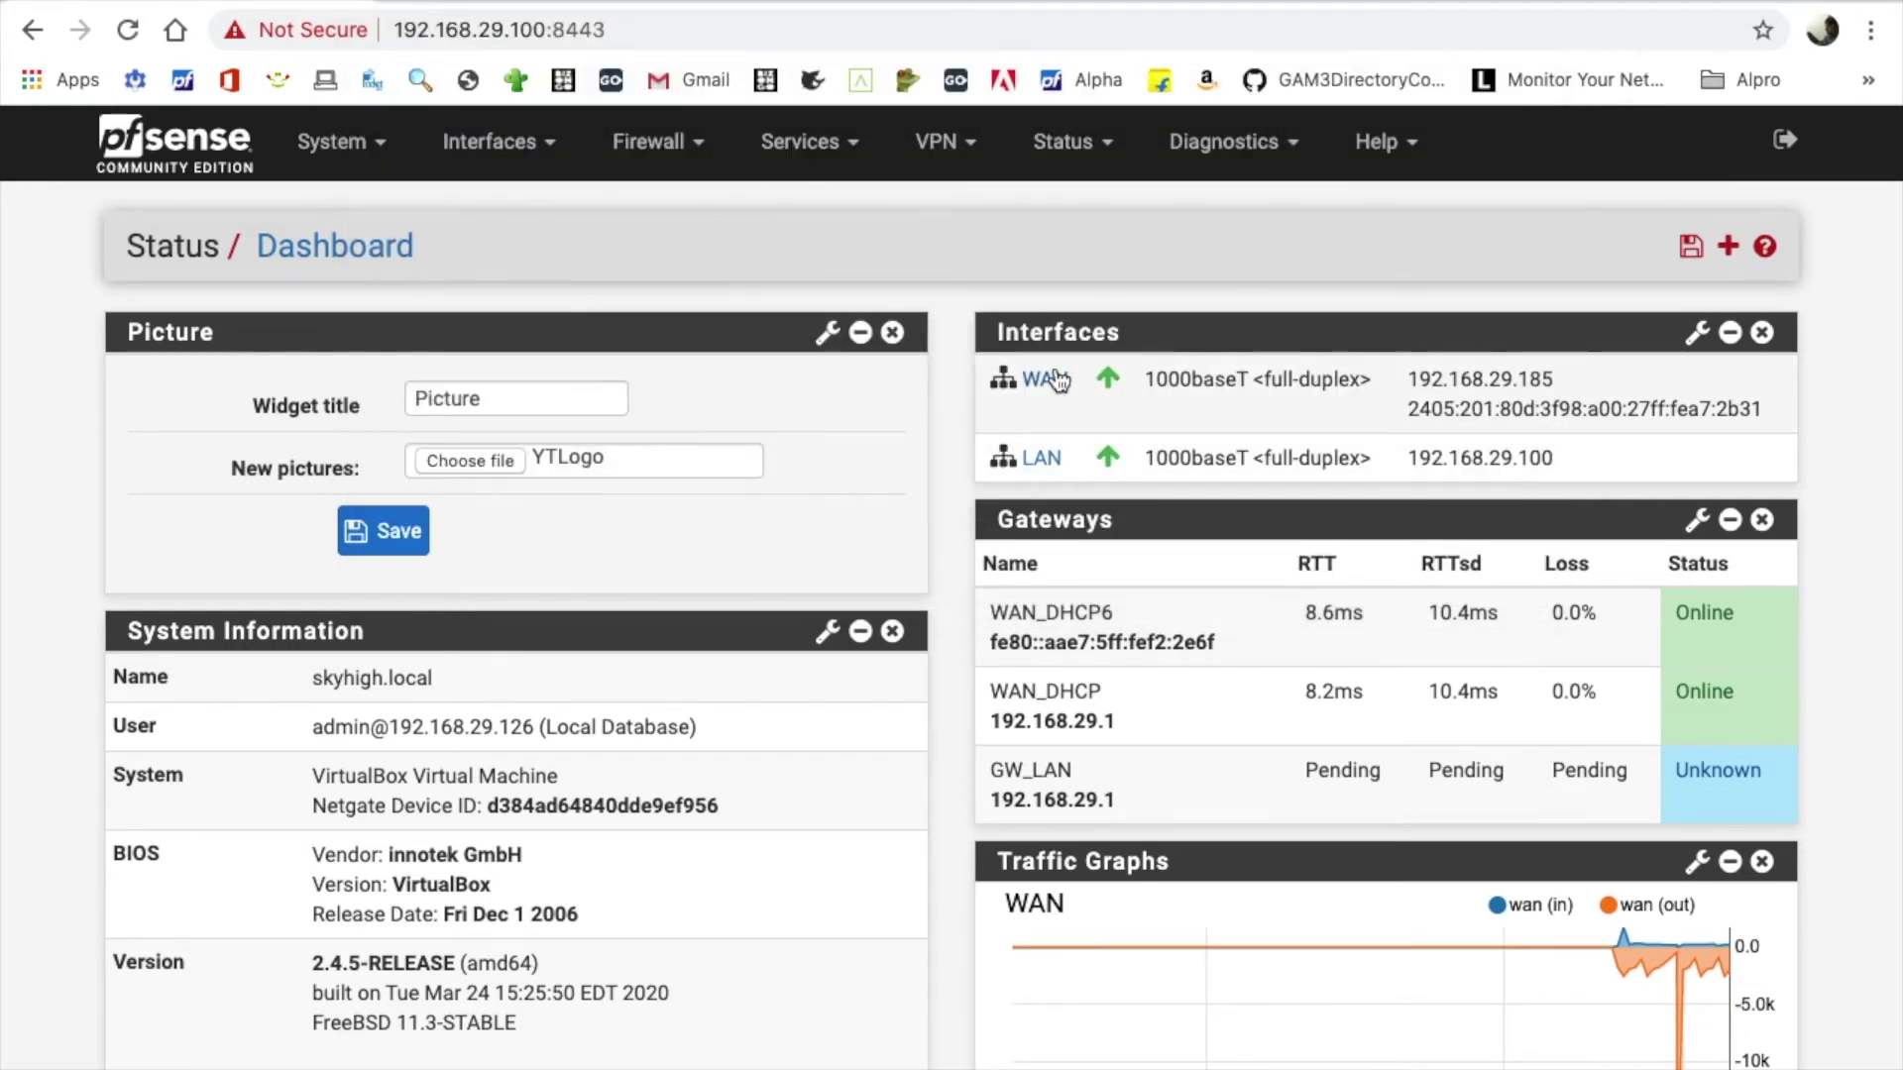
left_click(415, 526)
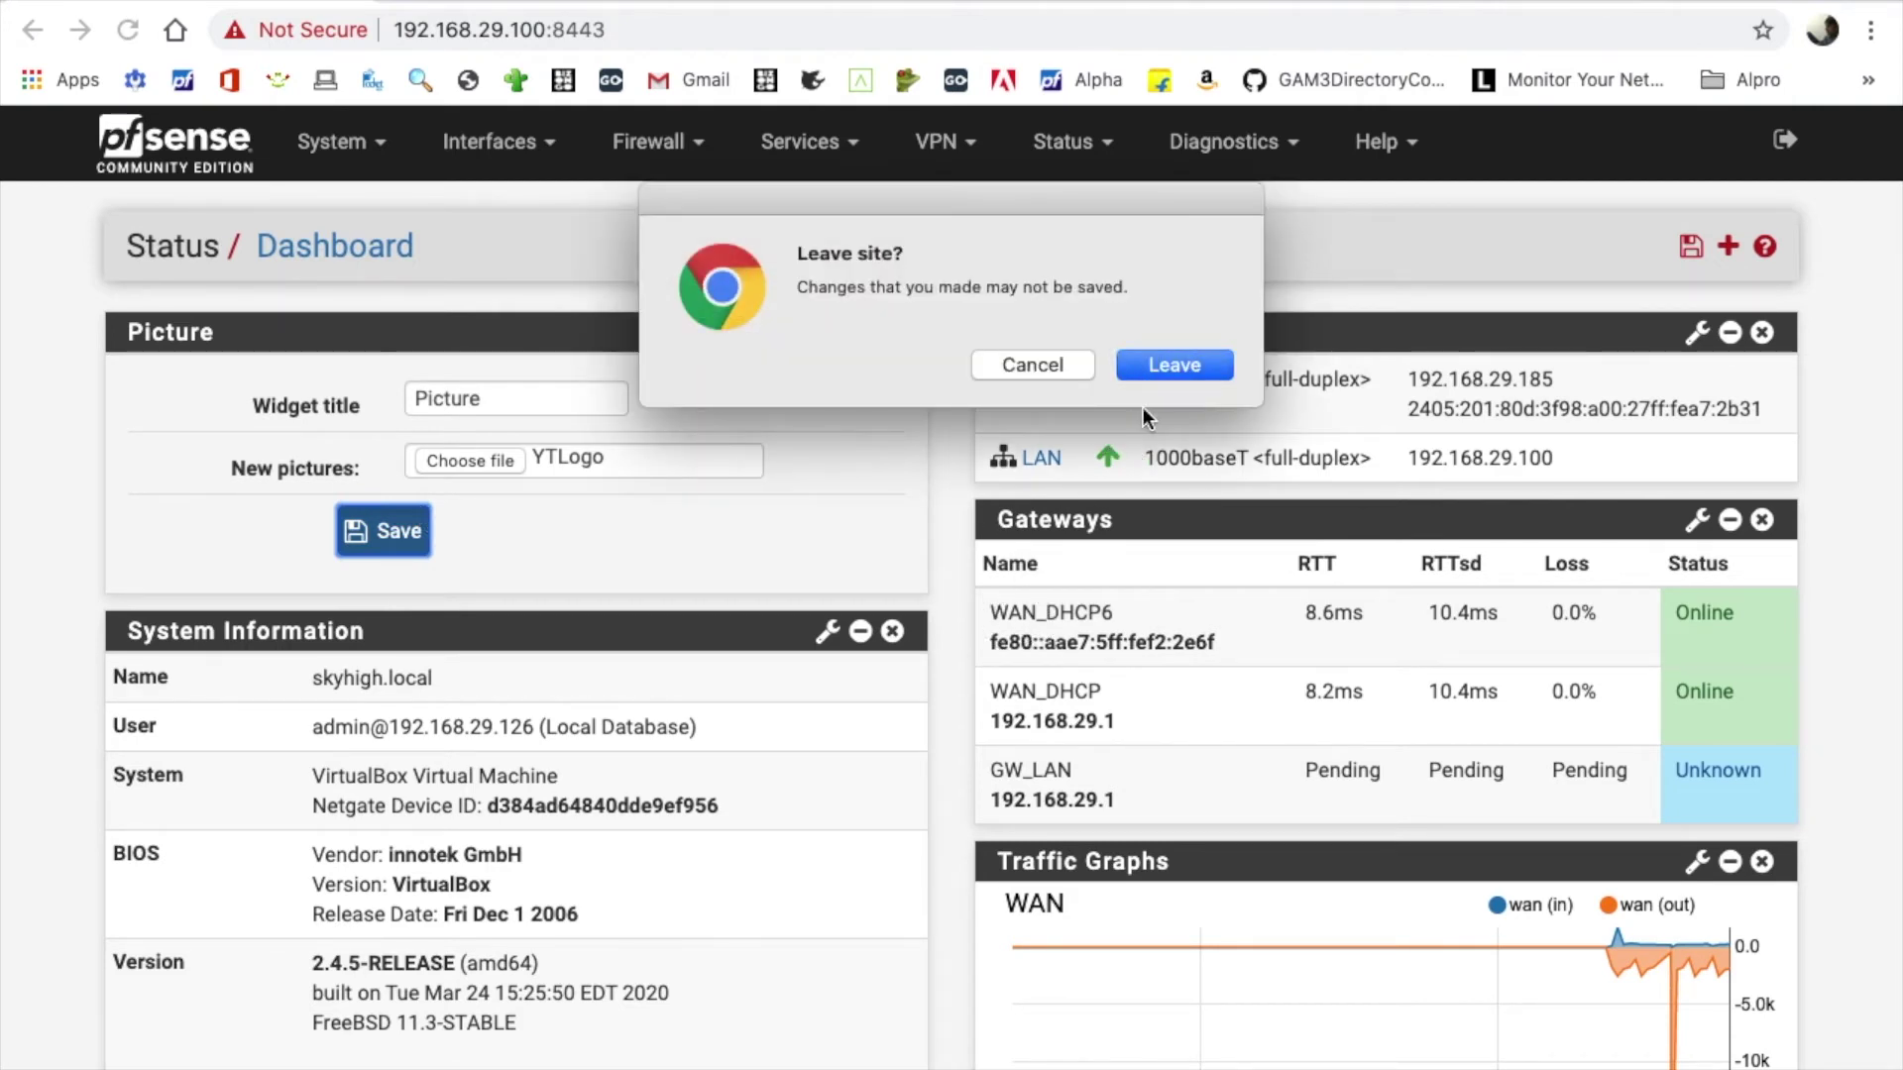
left_click(1167, 360)
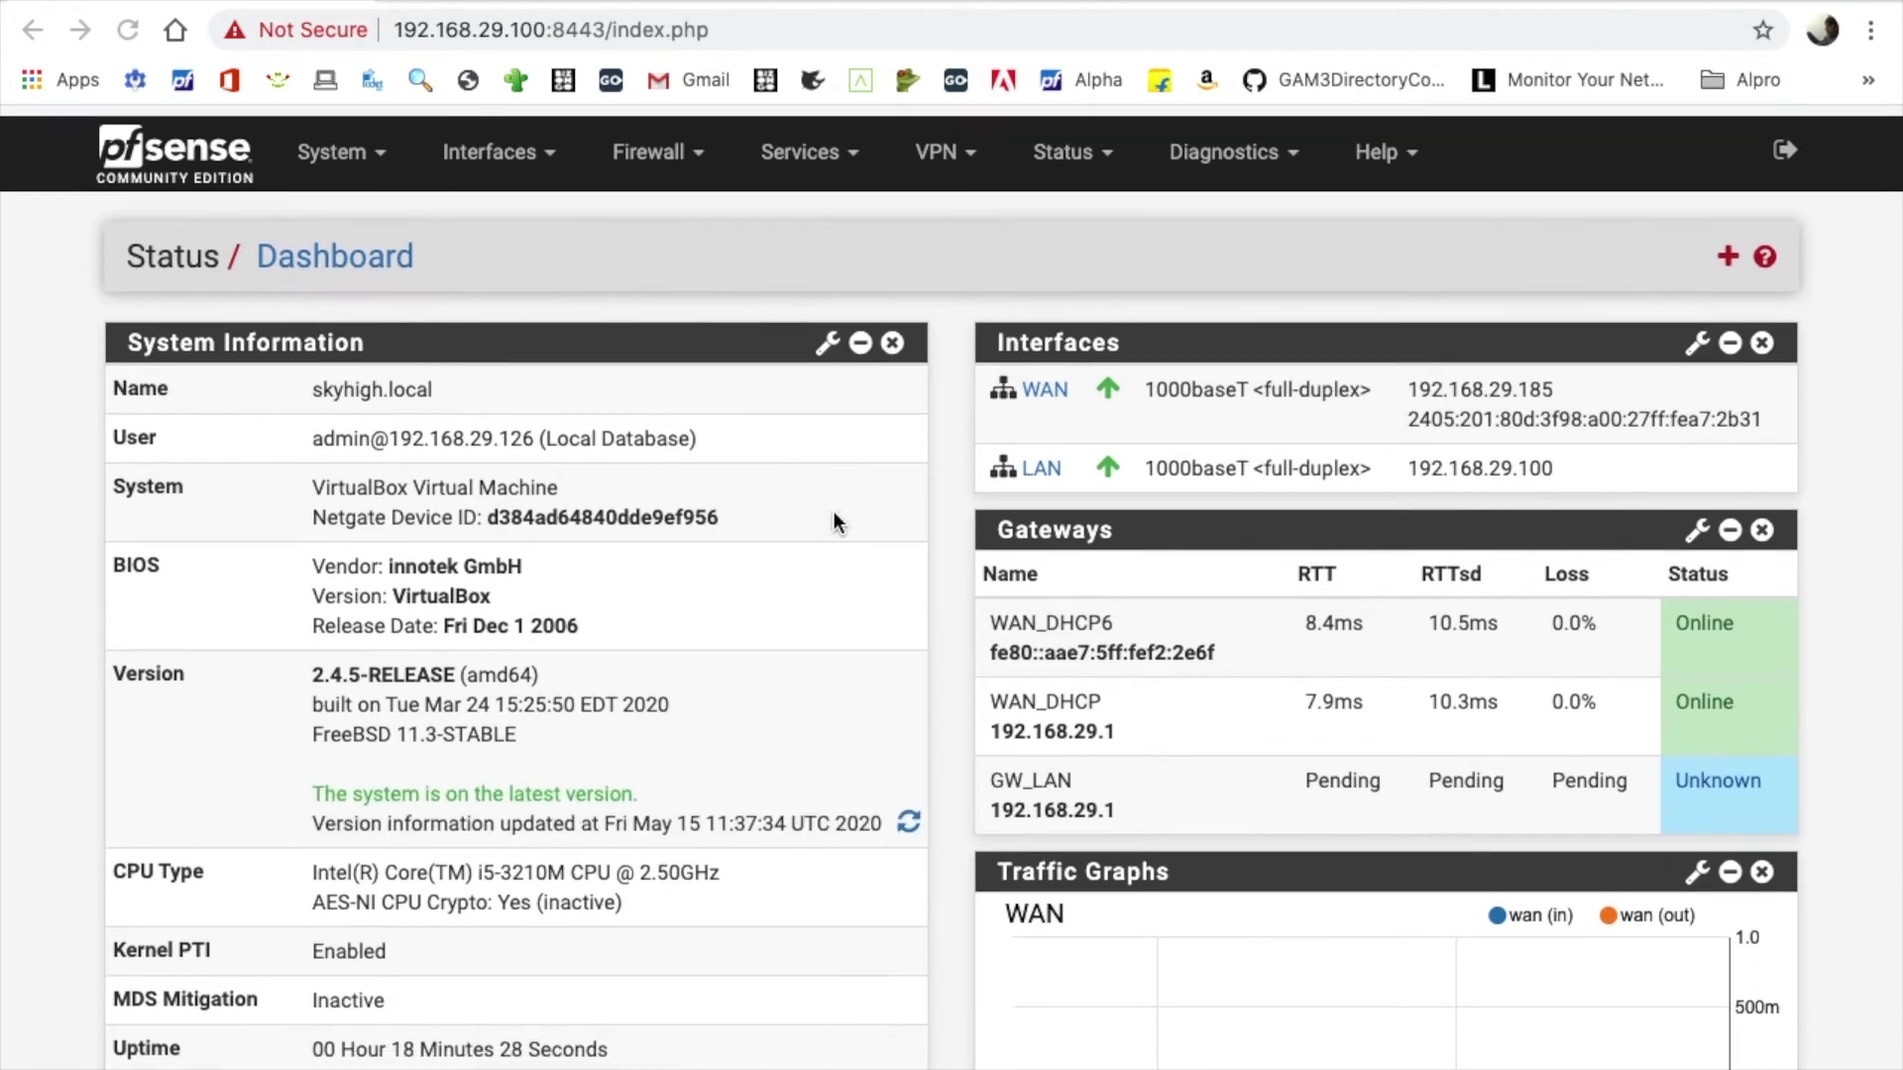
Move the Picture widget with the Sky High logo back above System Information and save the dashboard layout.
scroll(834, 509, "down", 9)
scroll(835, 517, "down", 6)
left_click(1322, 234)
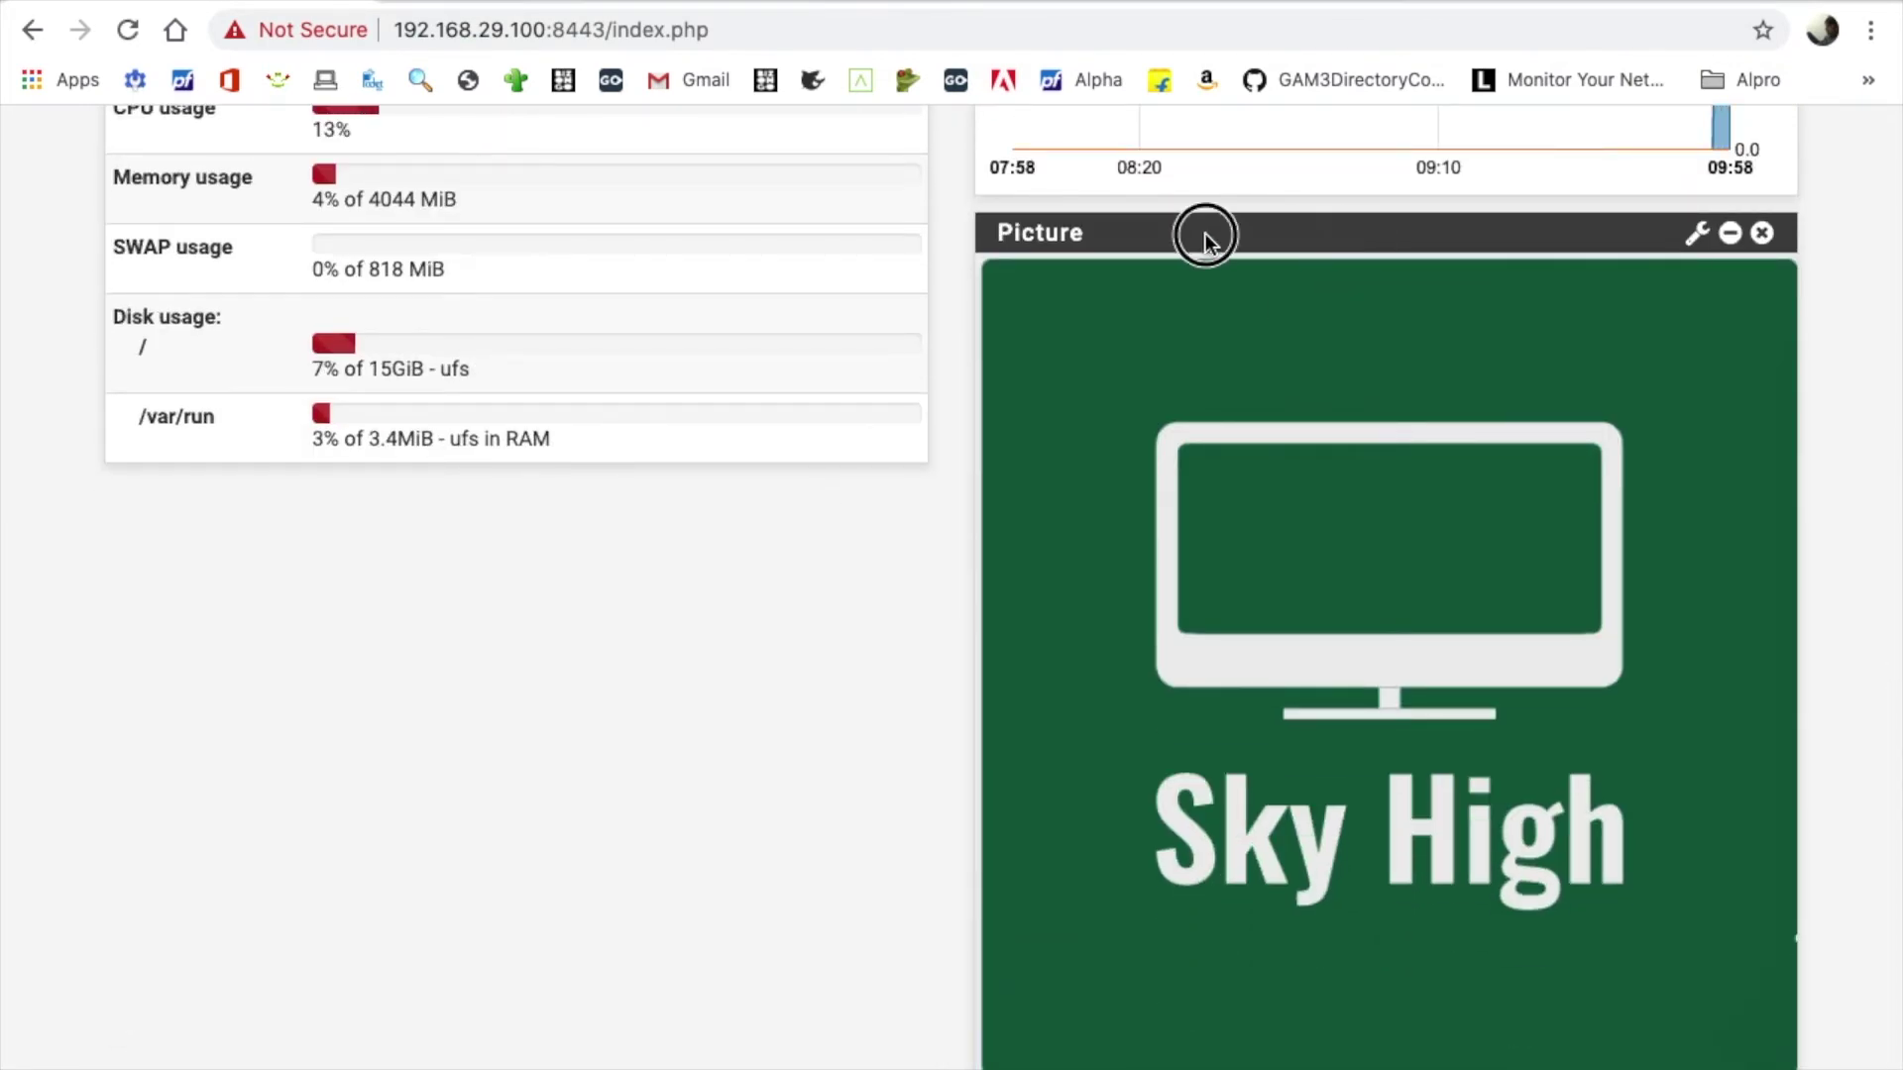
left_click_drag(1546, 232, 674, 283)
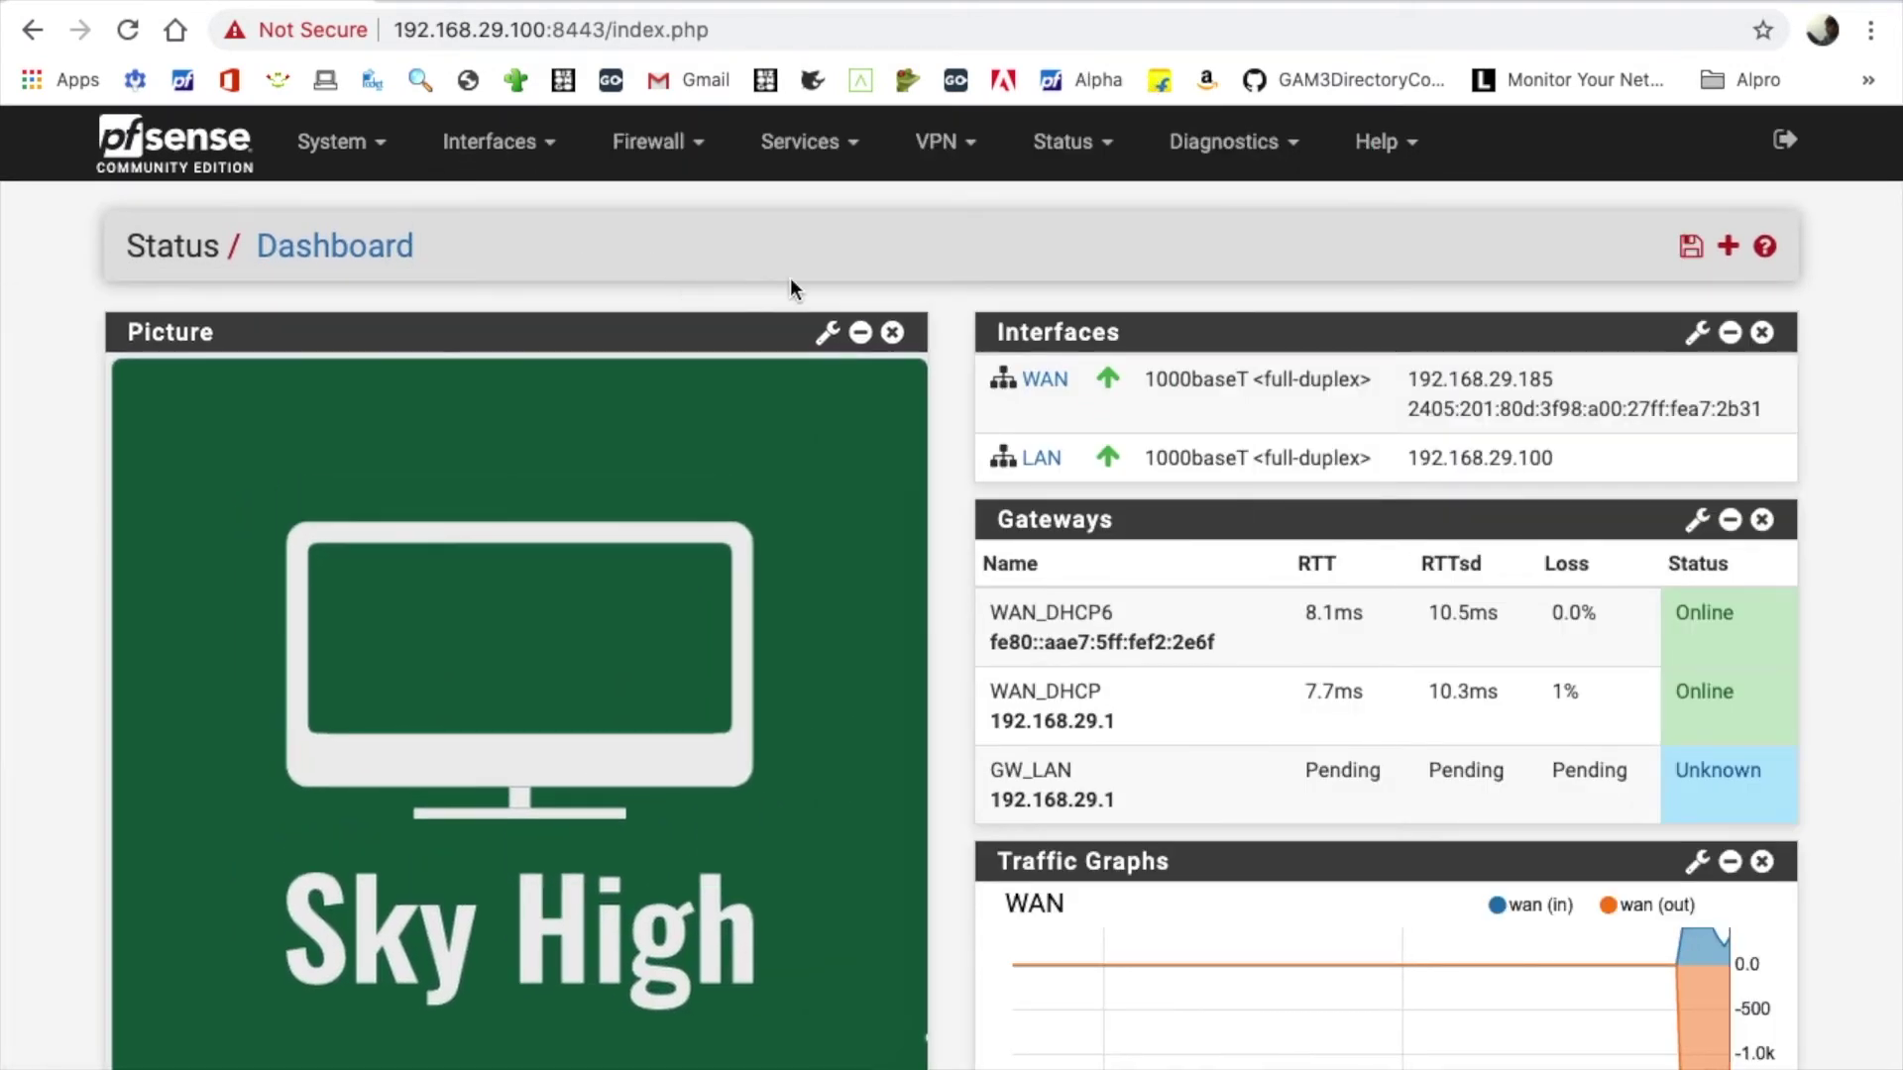
scroll(836, 835, "down", 4)
scroll(836, 834, "up", 4)
scroll(838, 835, "down", 2)
scroll(839, 835, "up", 2)
left_click(1685, 248)
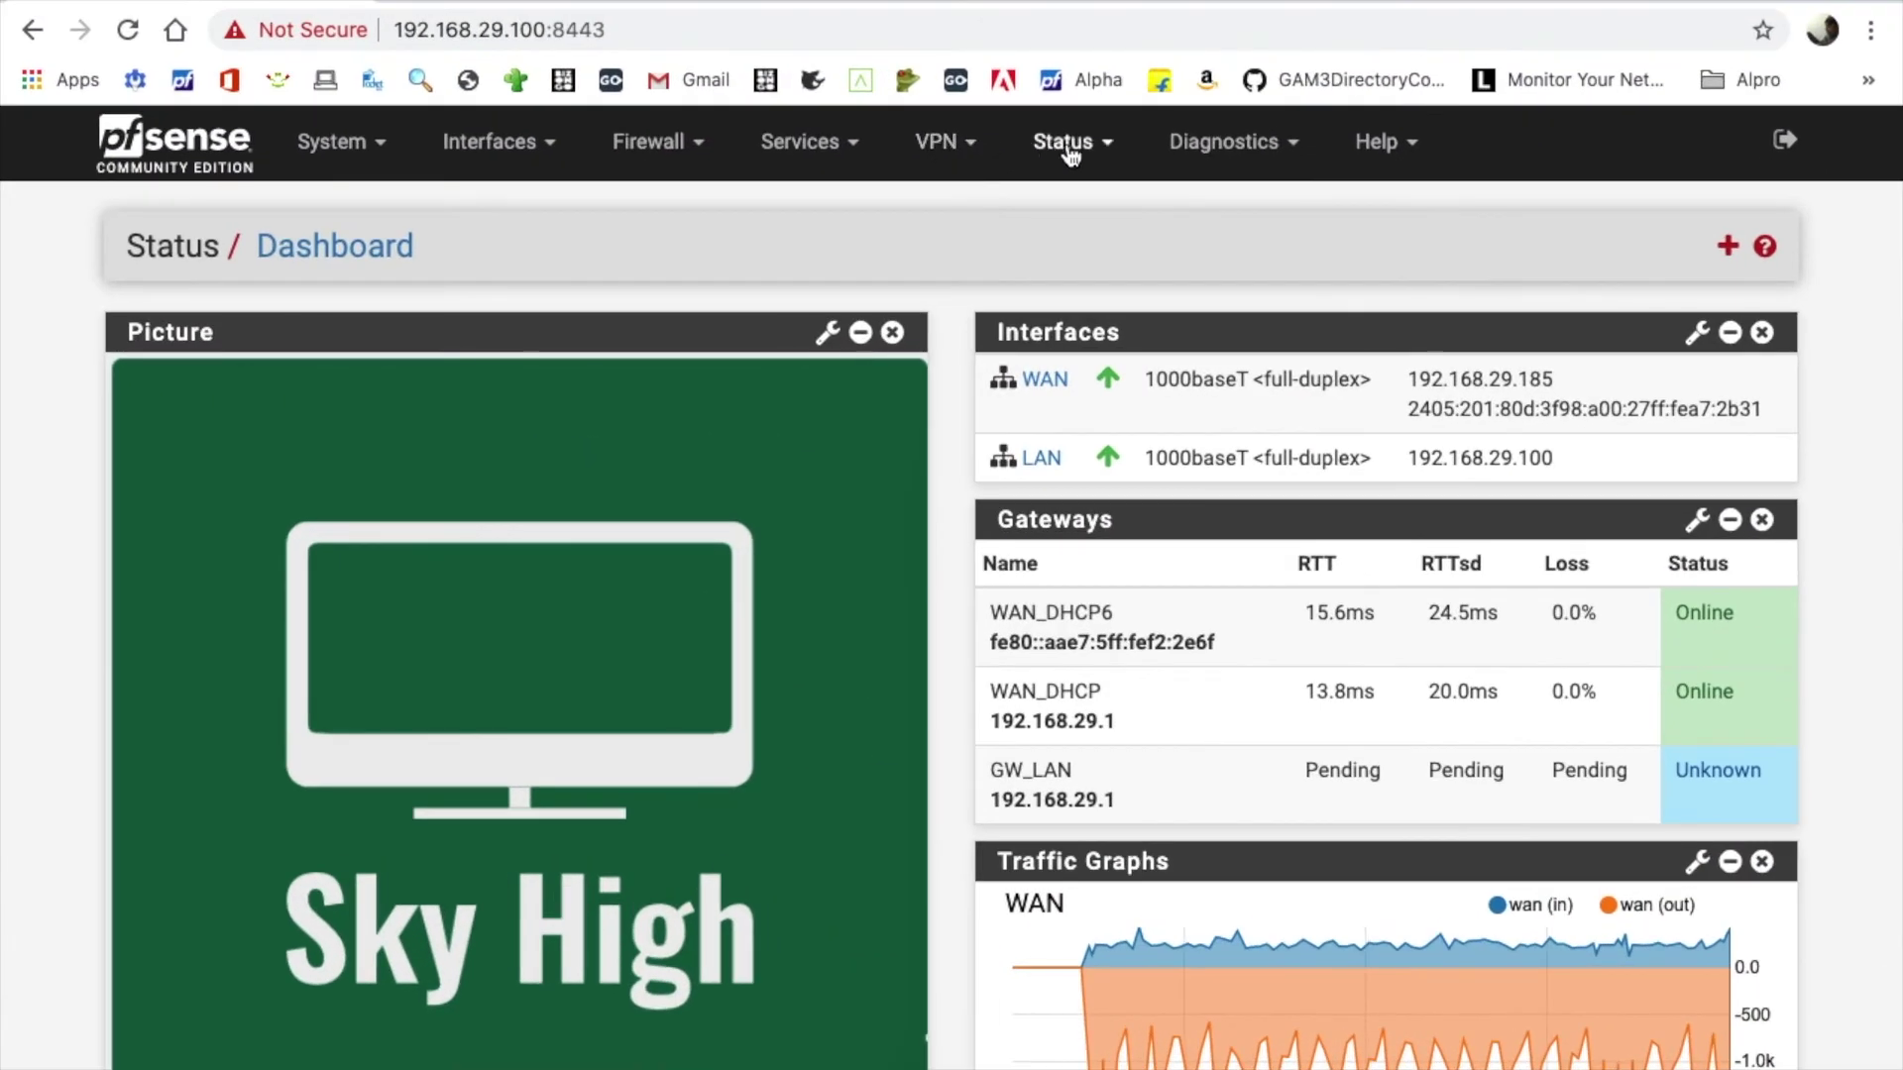
Open a new DHCP static mapping for the LAN interface, examine its available fields, and go back without adding it.
left_click(858, 148)
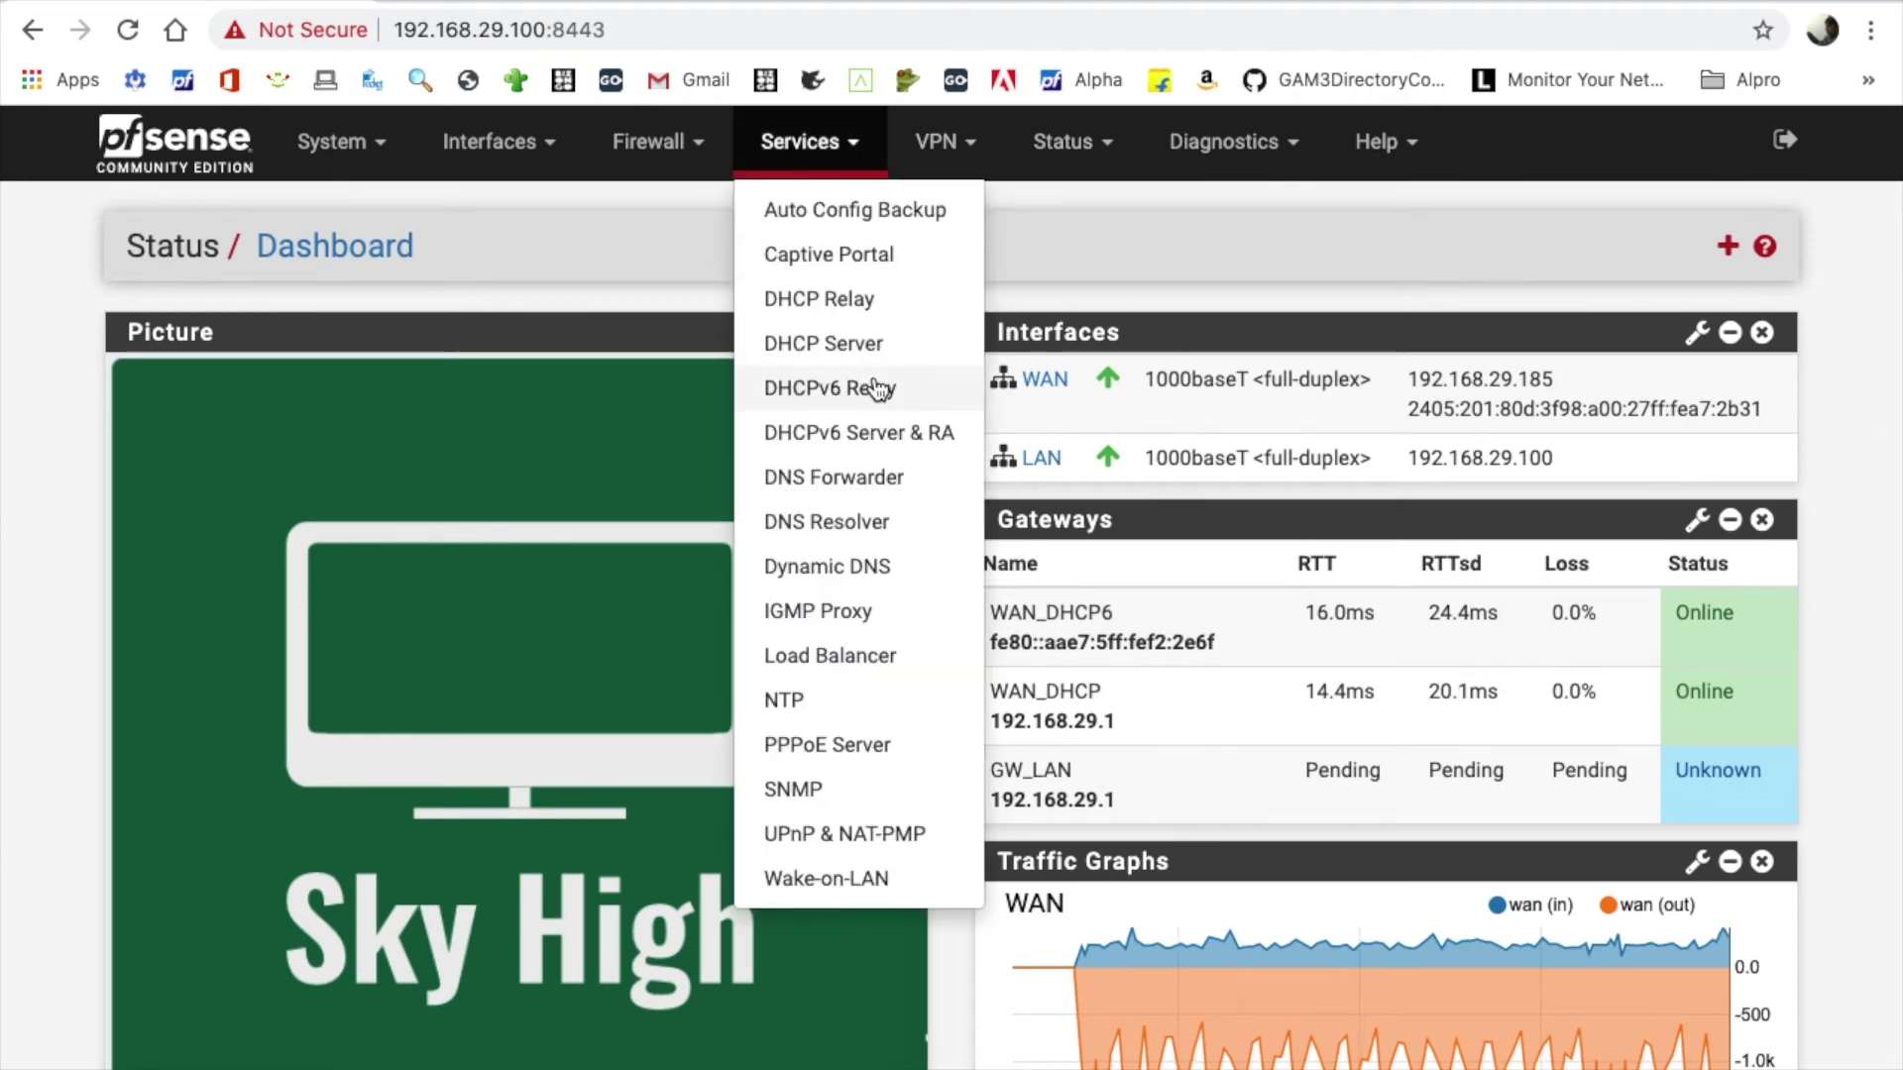
left_click(880, 346)
scroll(795, 912, "down", 20)
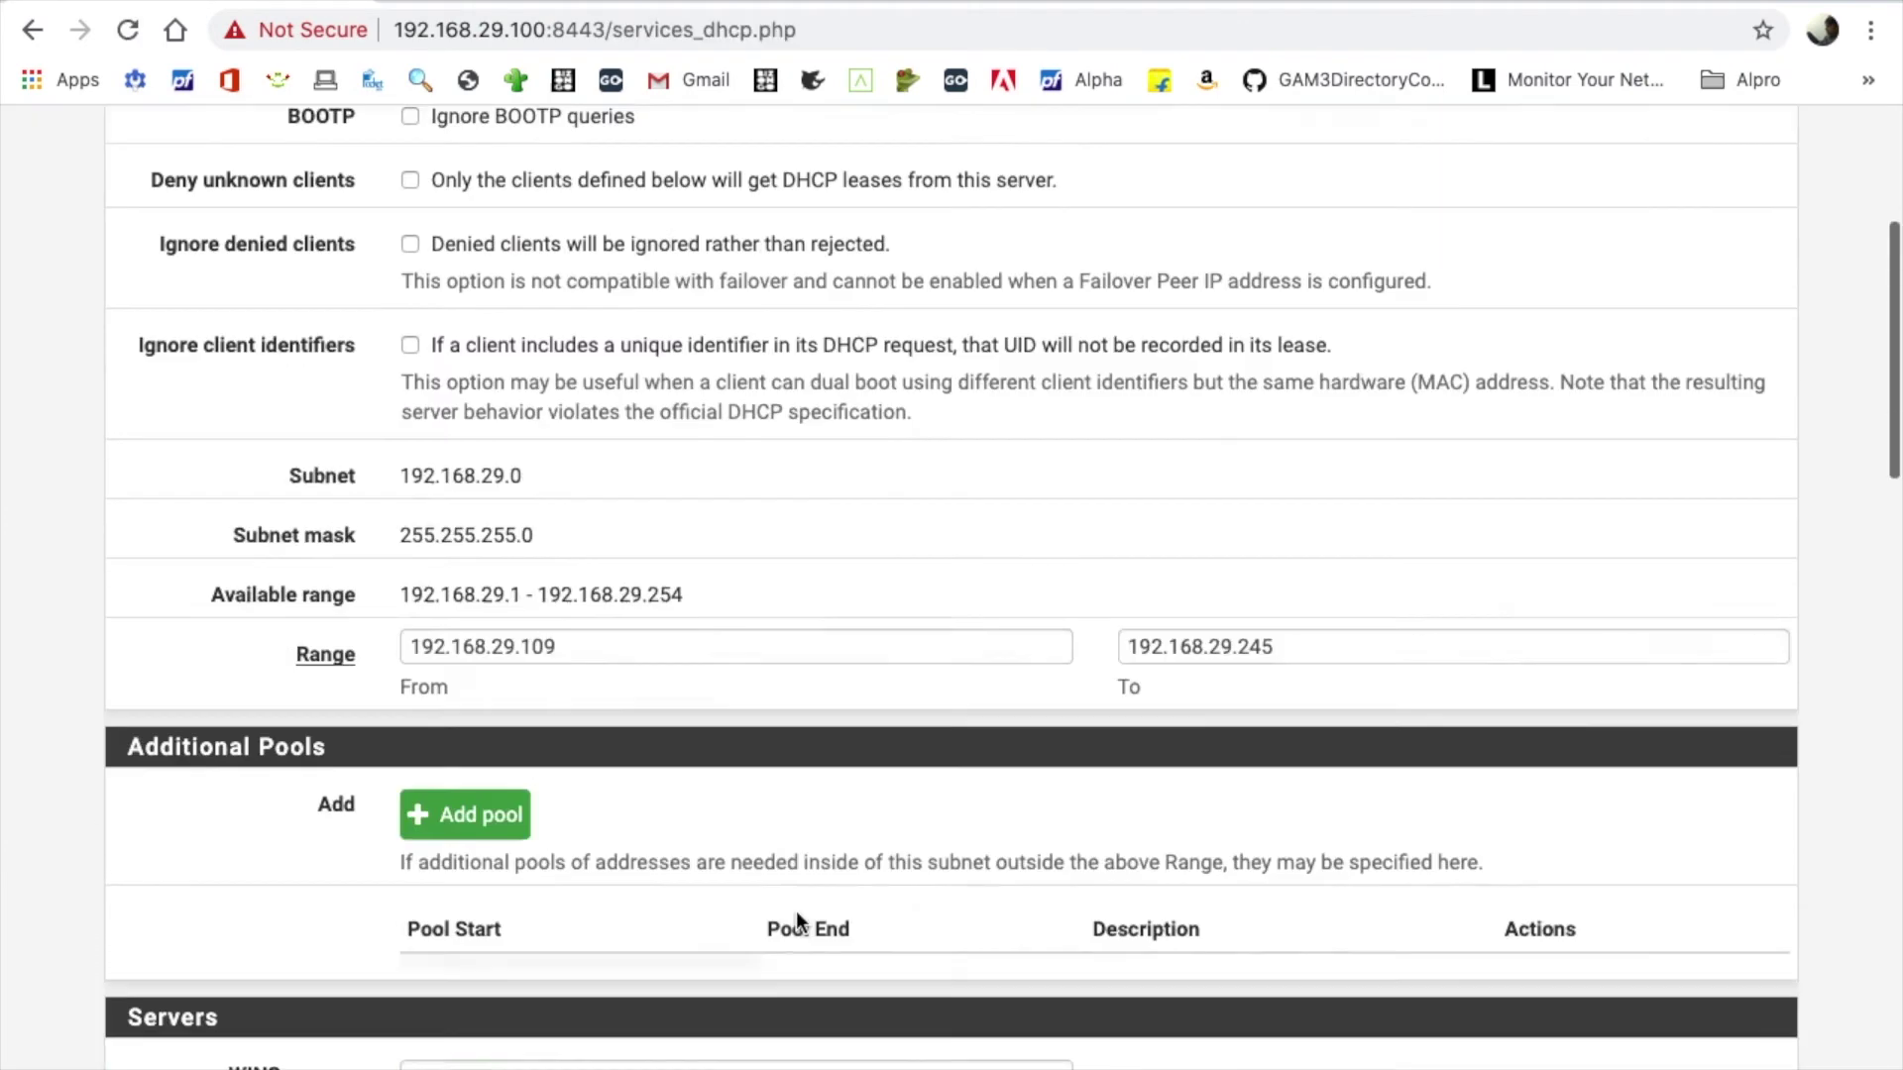
scroll(796, 922, "down", 3)
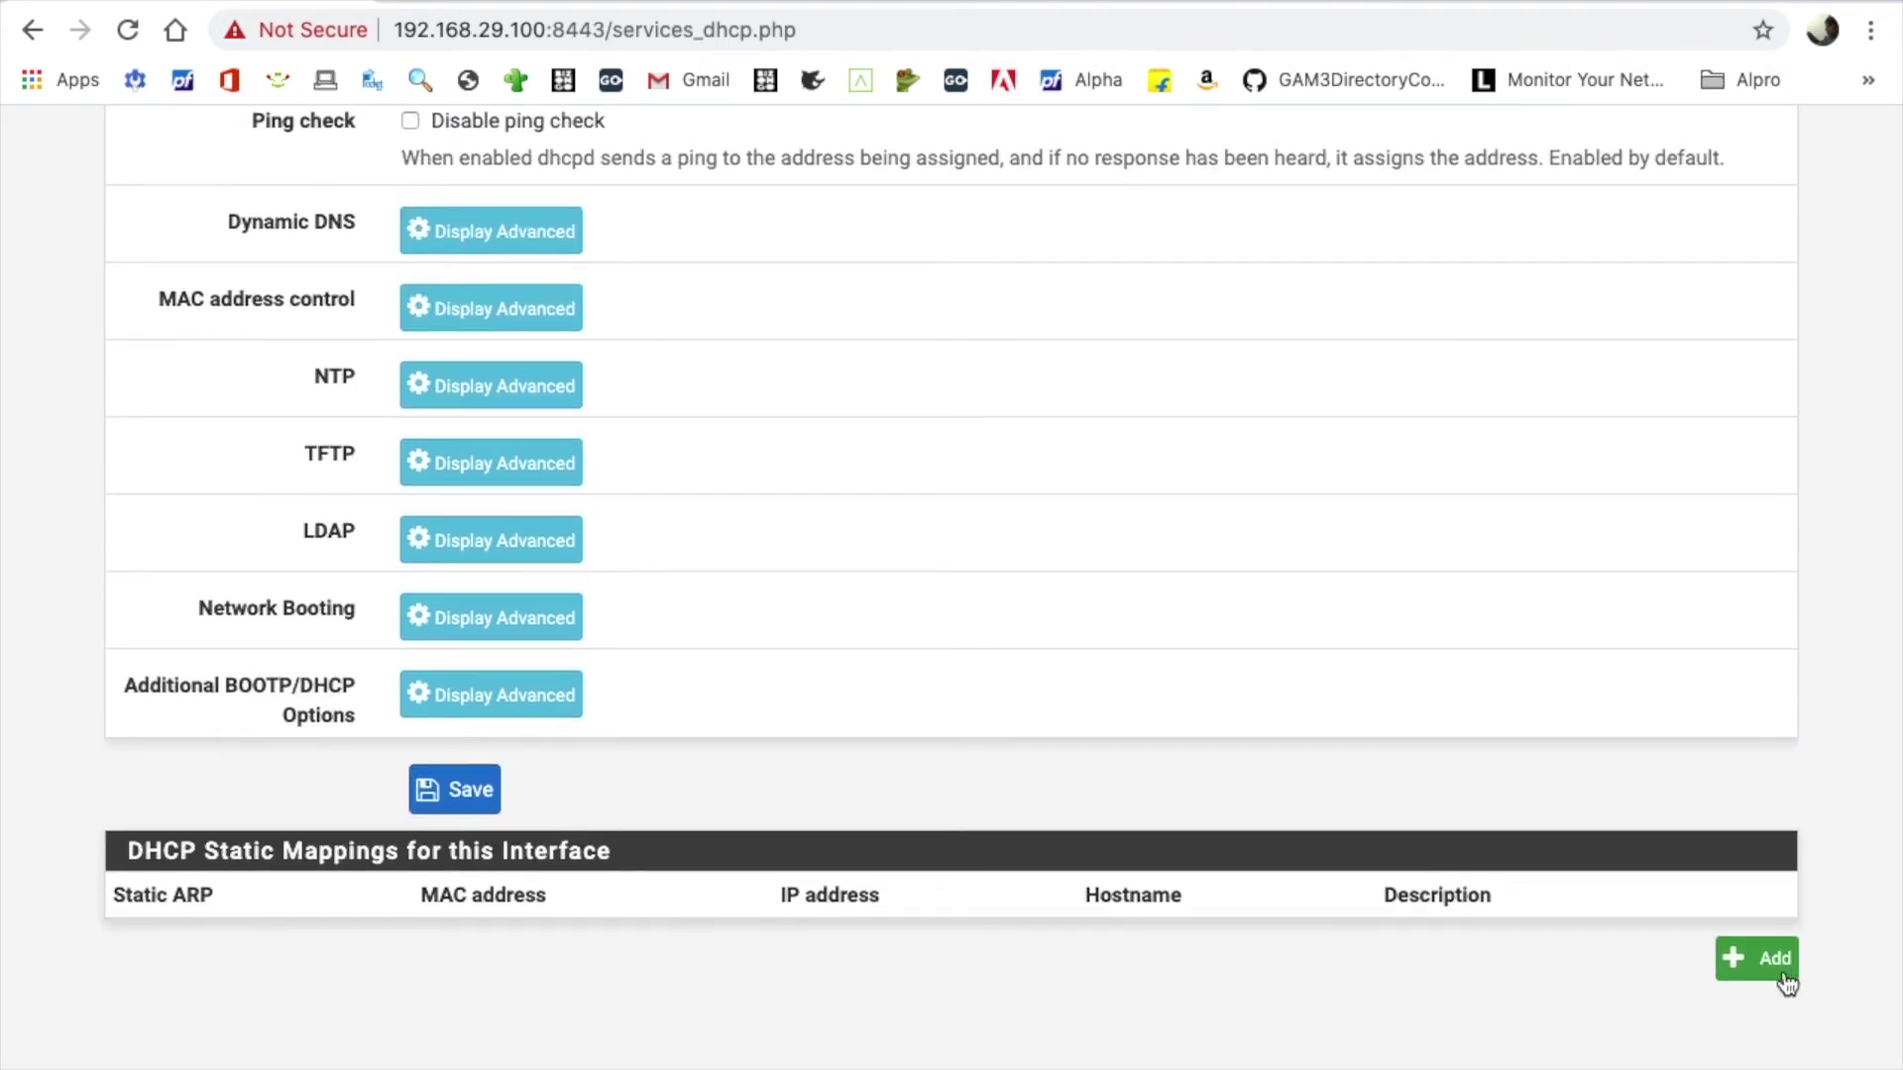
left_click(1775, 959)
scroll(802, 900, "down", 3)
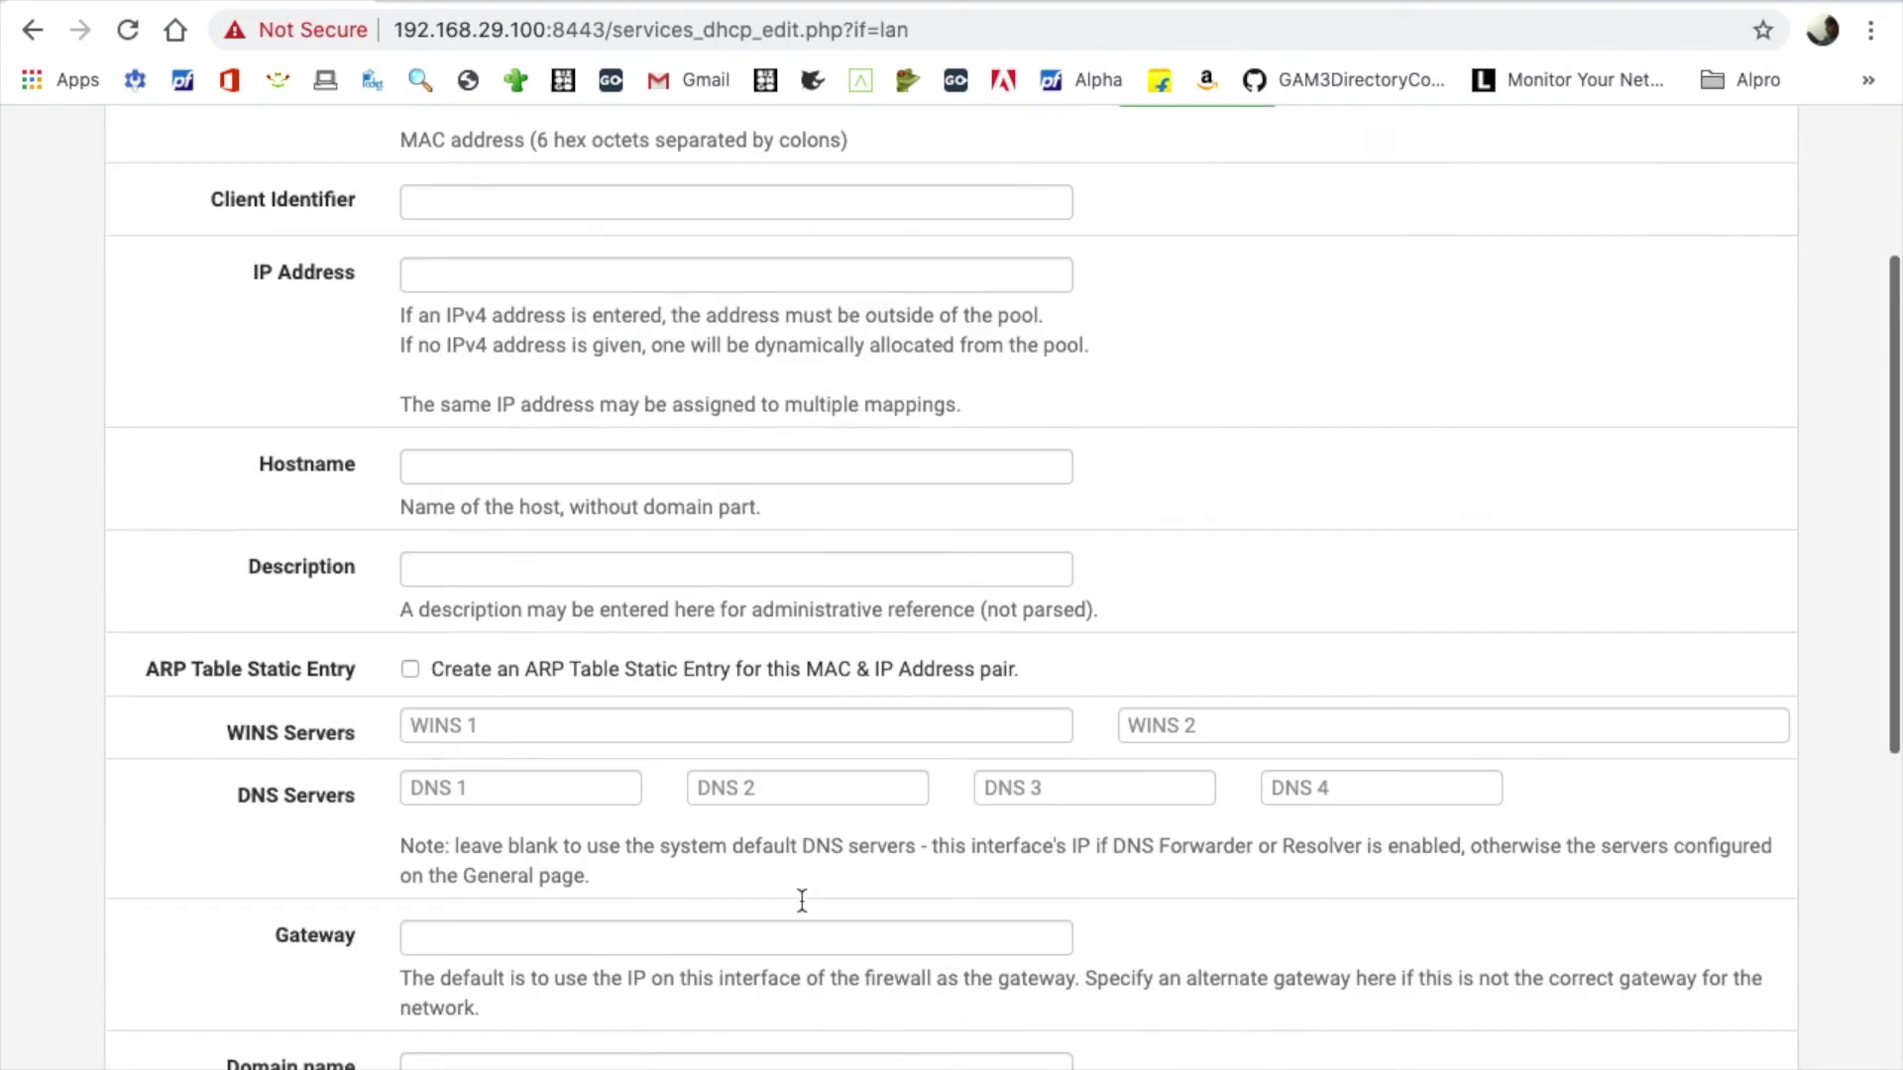
scroll(801, 900, "down", 8)
scroll(801, 902, "left", 5)
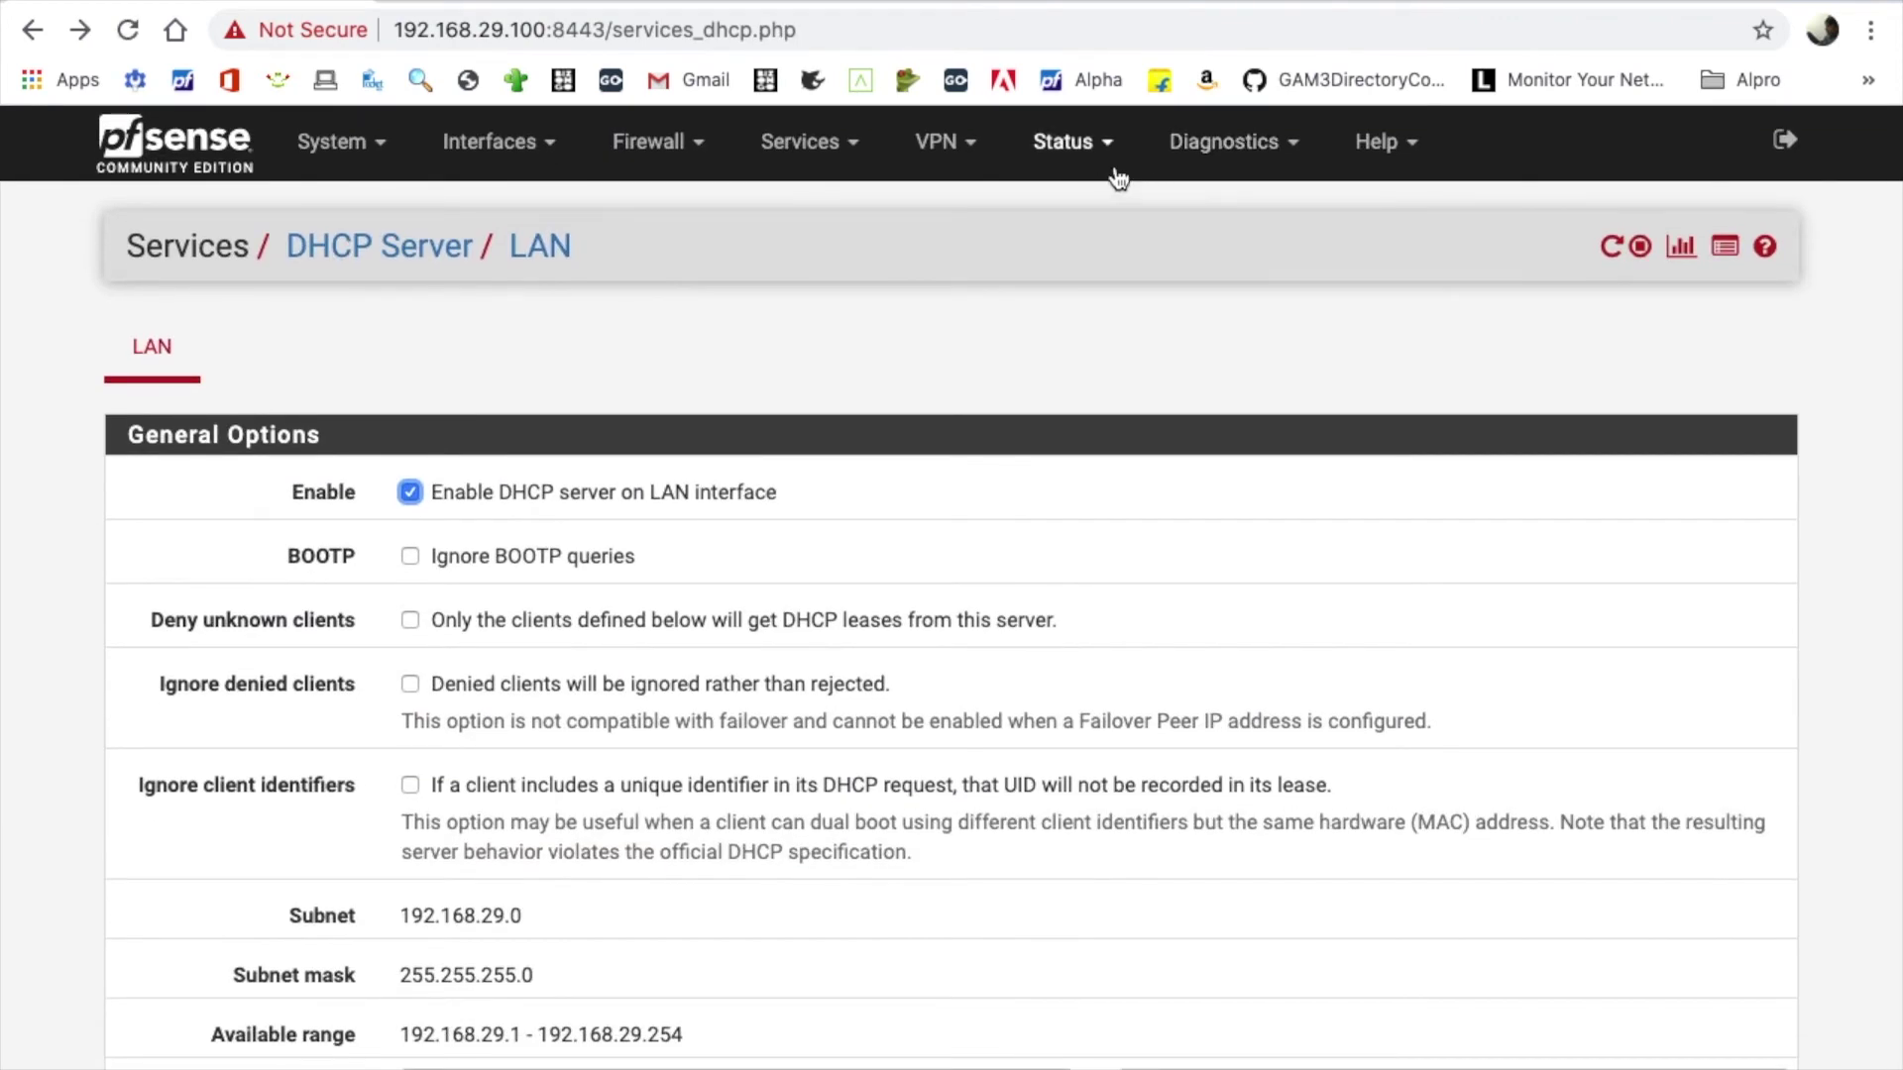
View the DHCP Leases status page, then return to the LAN DHCP Server settings.
left_click(1117, 168)
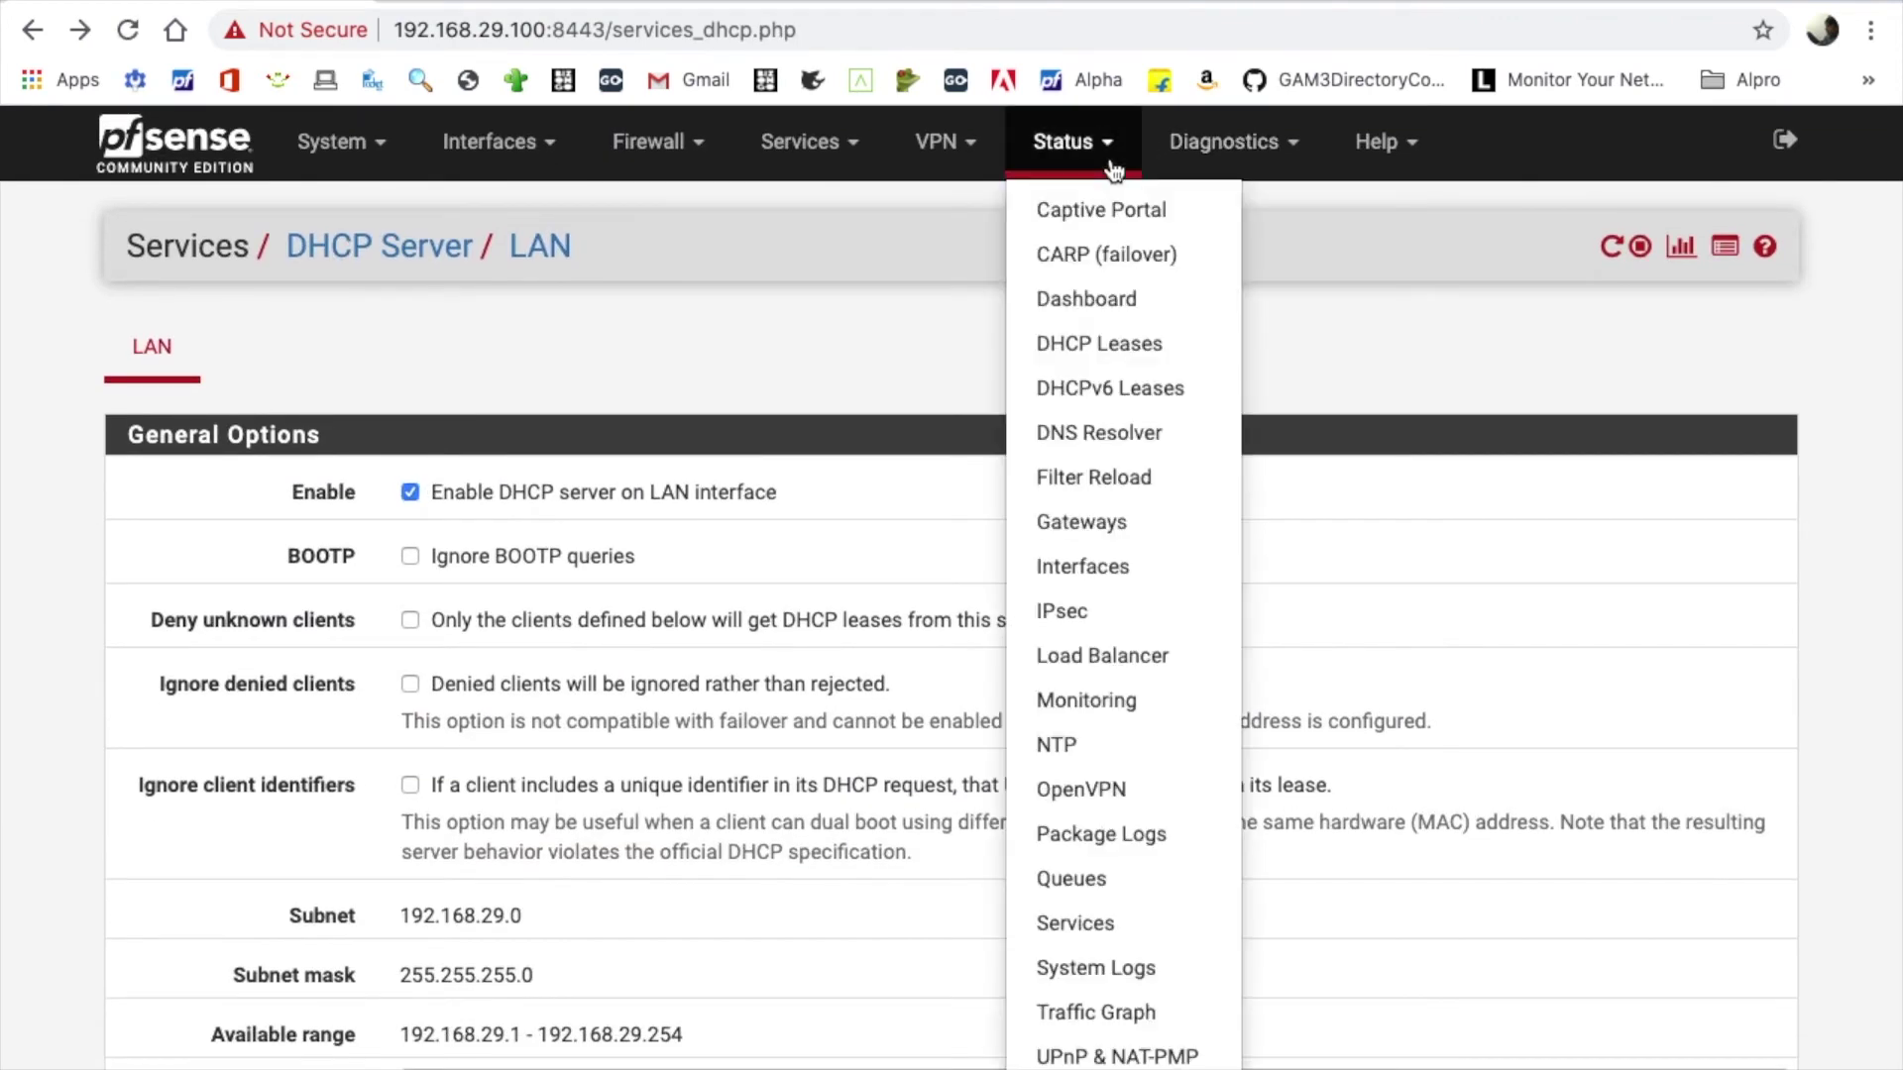
left_click(1098, 349)
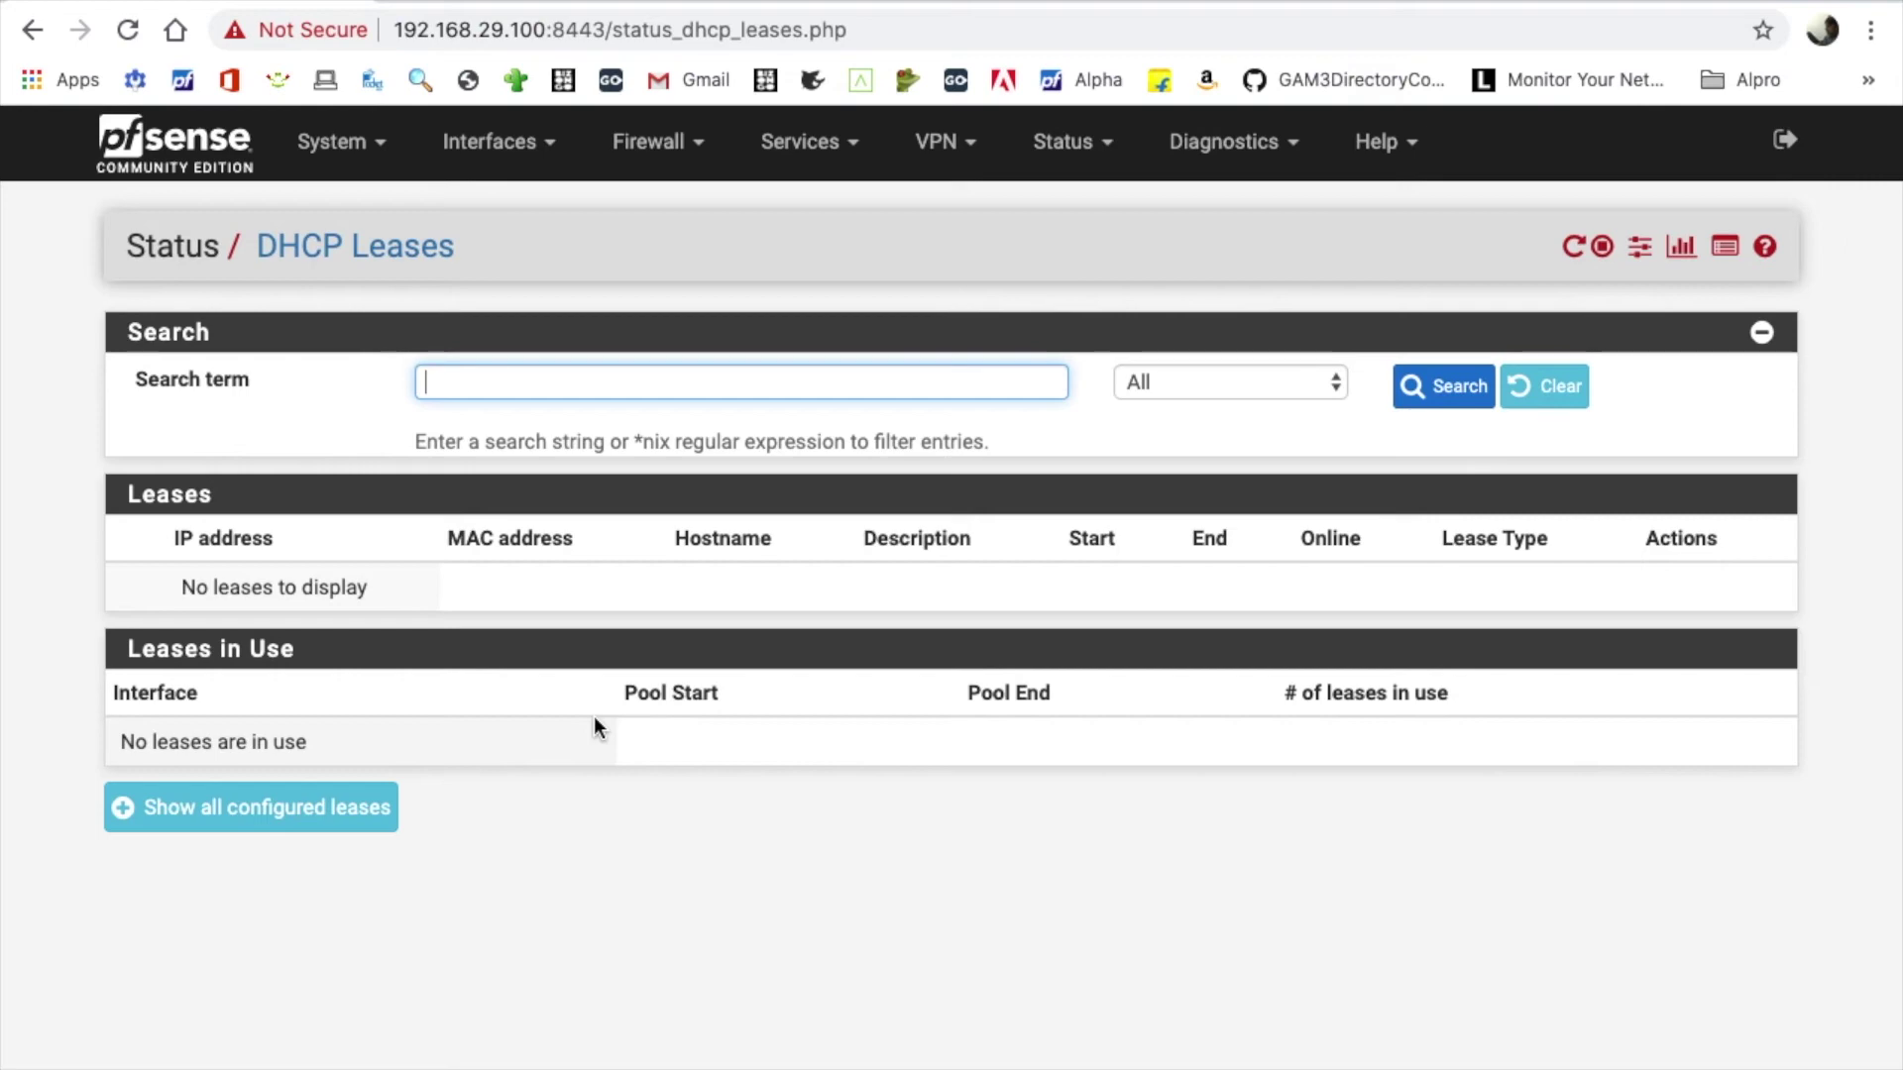
key("alt+Left")
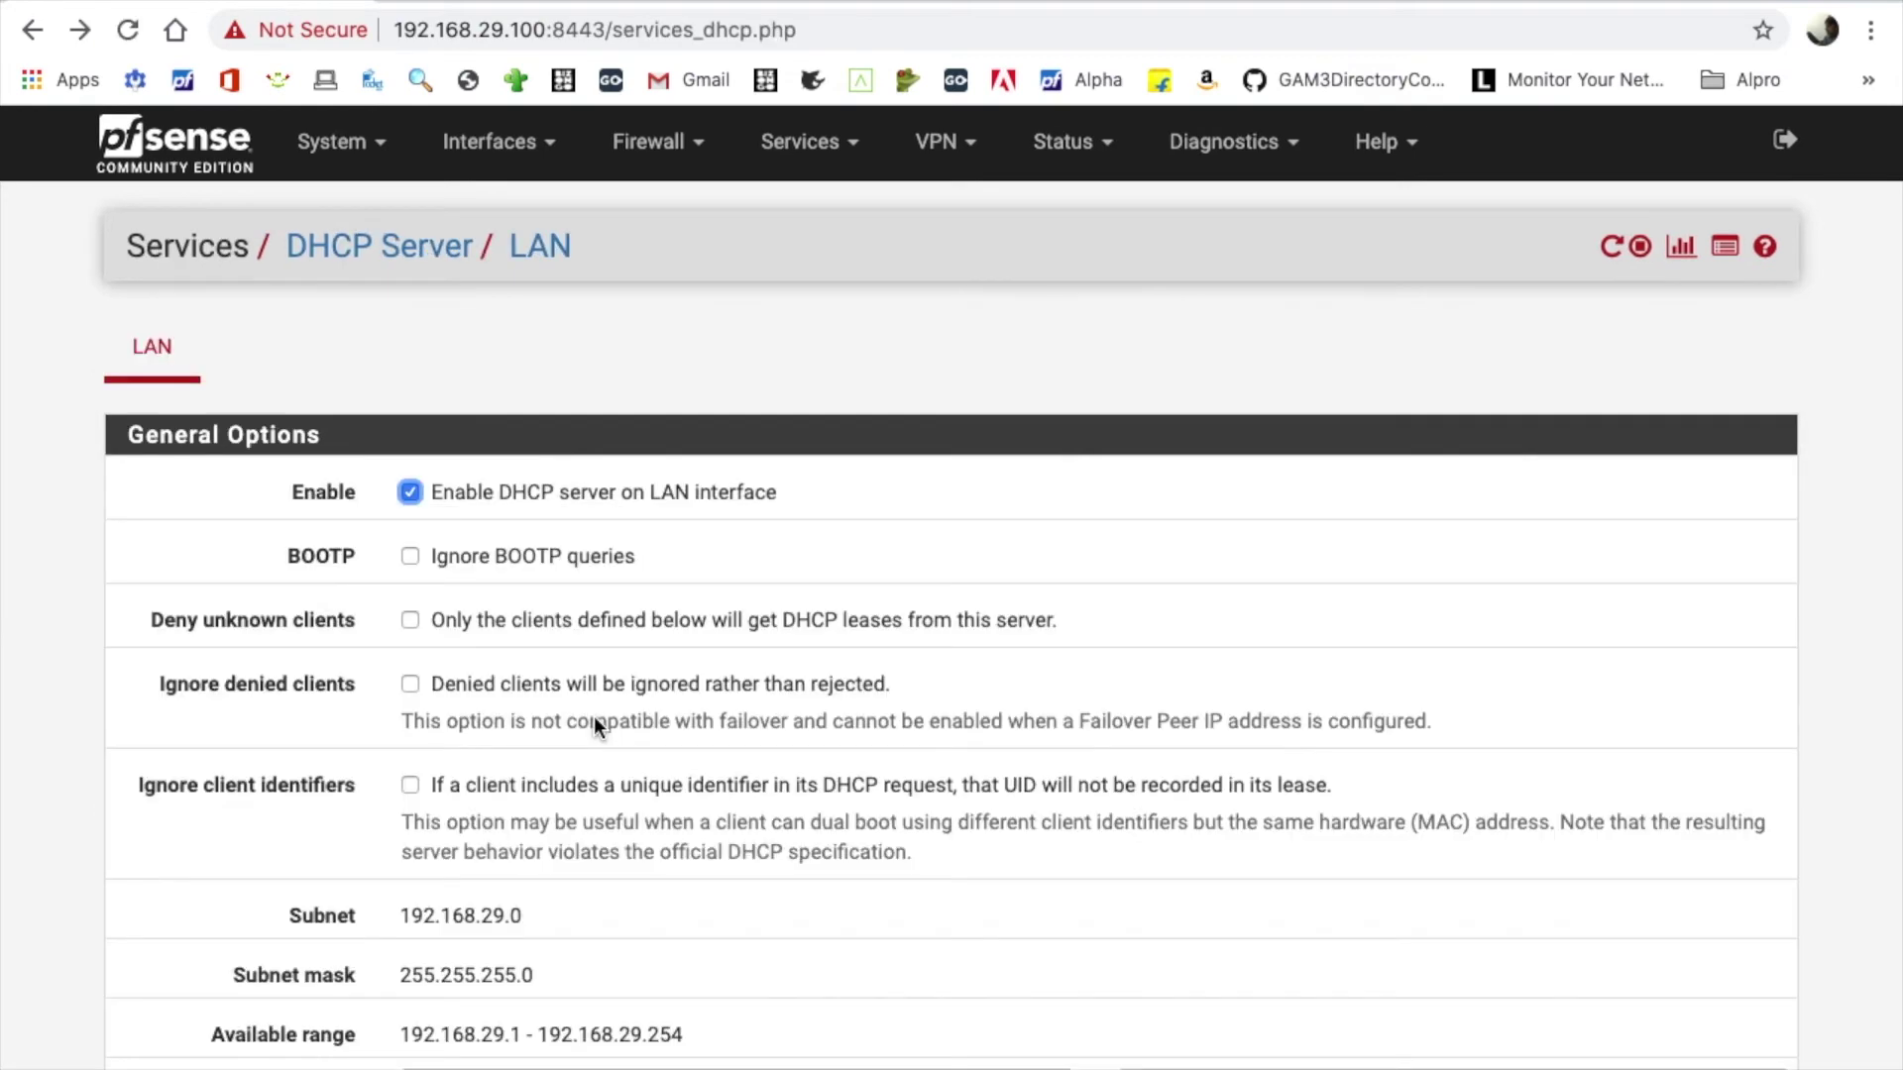
Start a new DHCP static mapping for the LAN interface and fill in this computer's own MAC address.
scroll(593, 715, "down", 5)
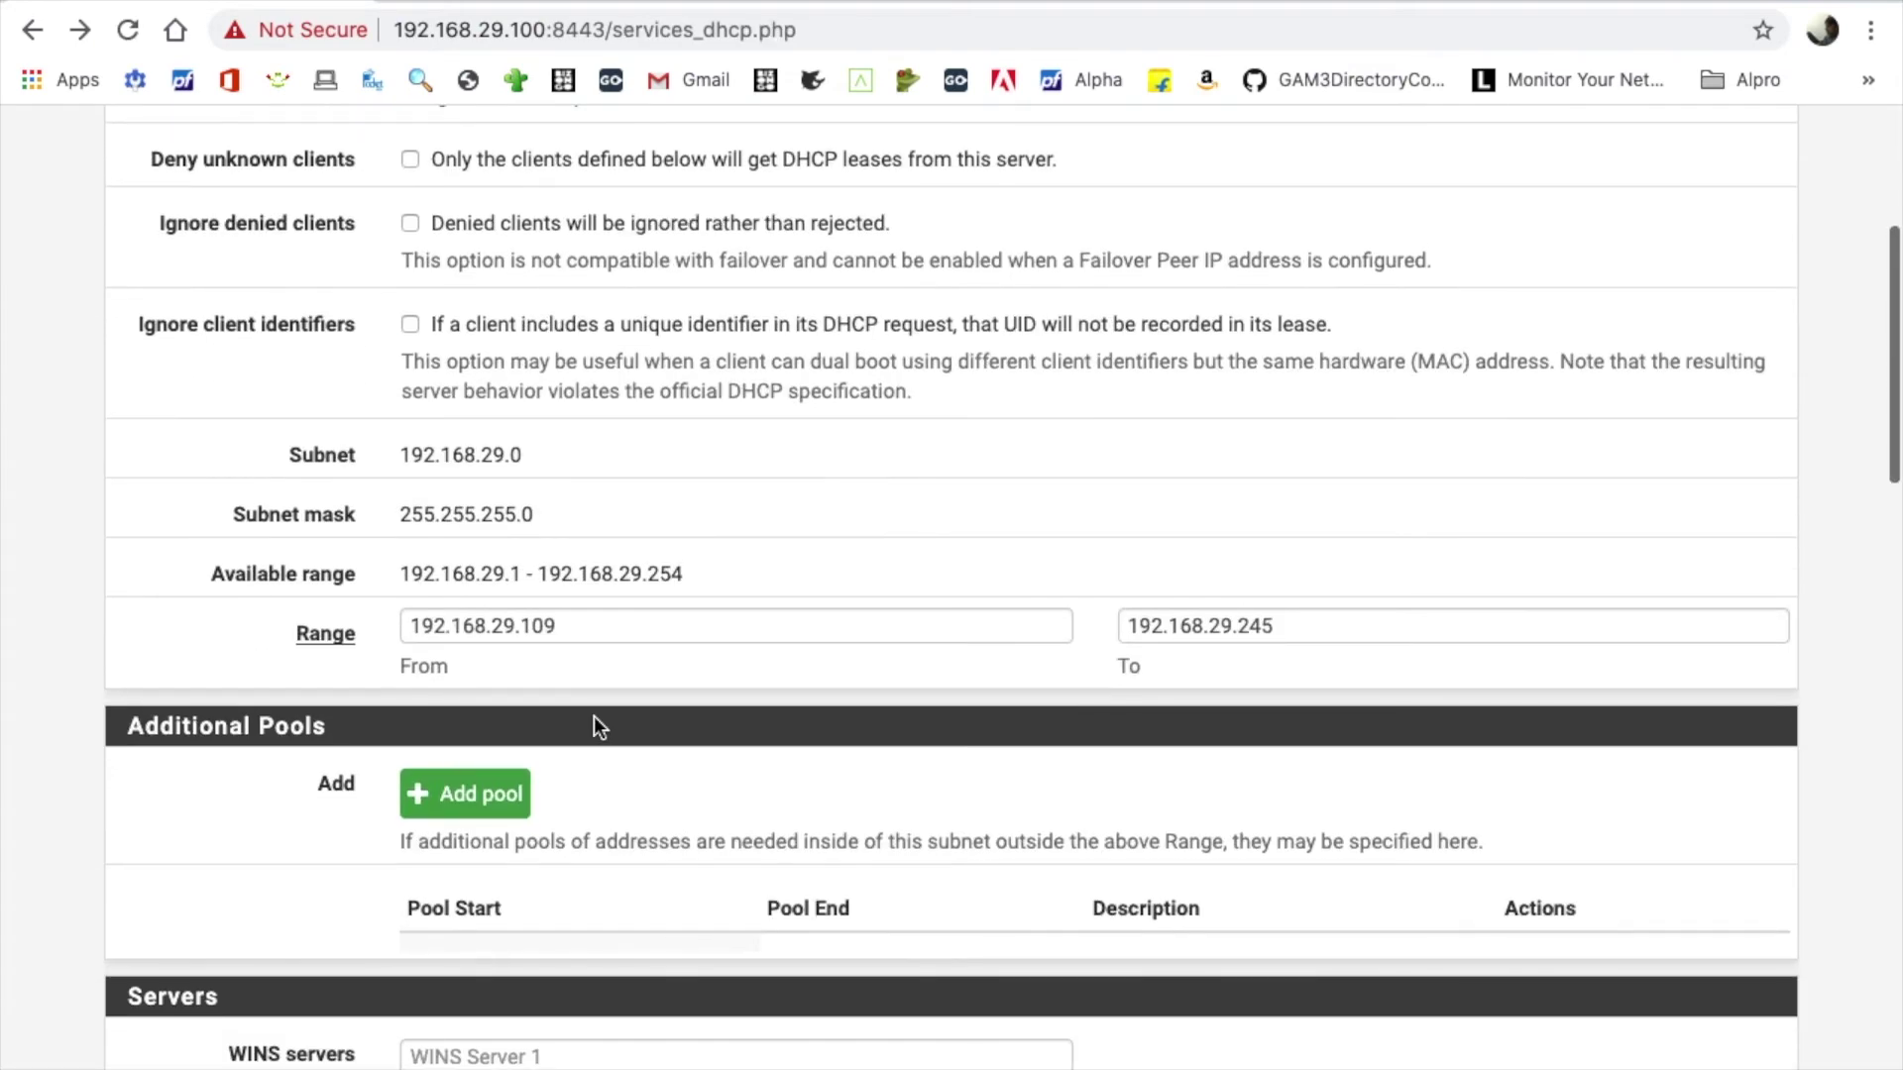
scroll(592, 716, "down", 20)
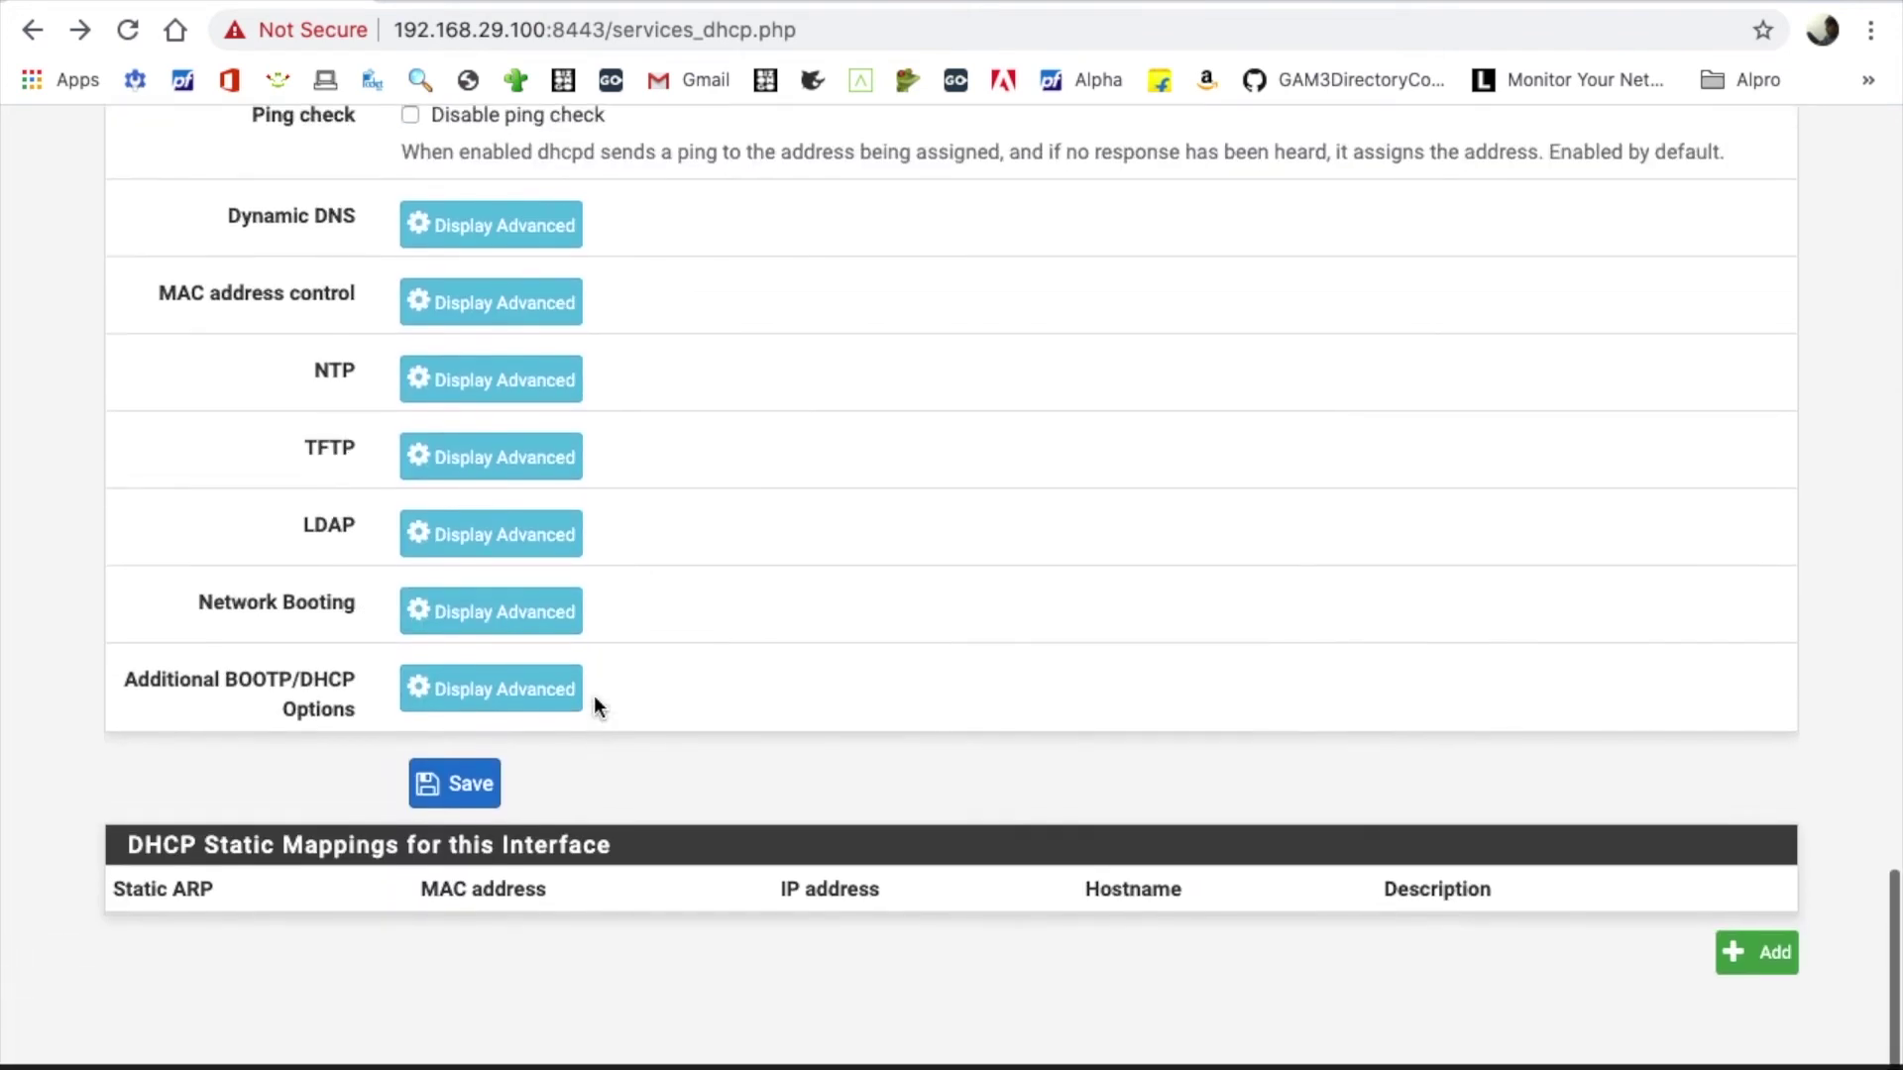
left_click(1775, 975)
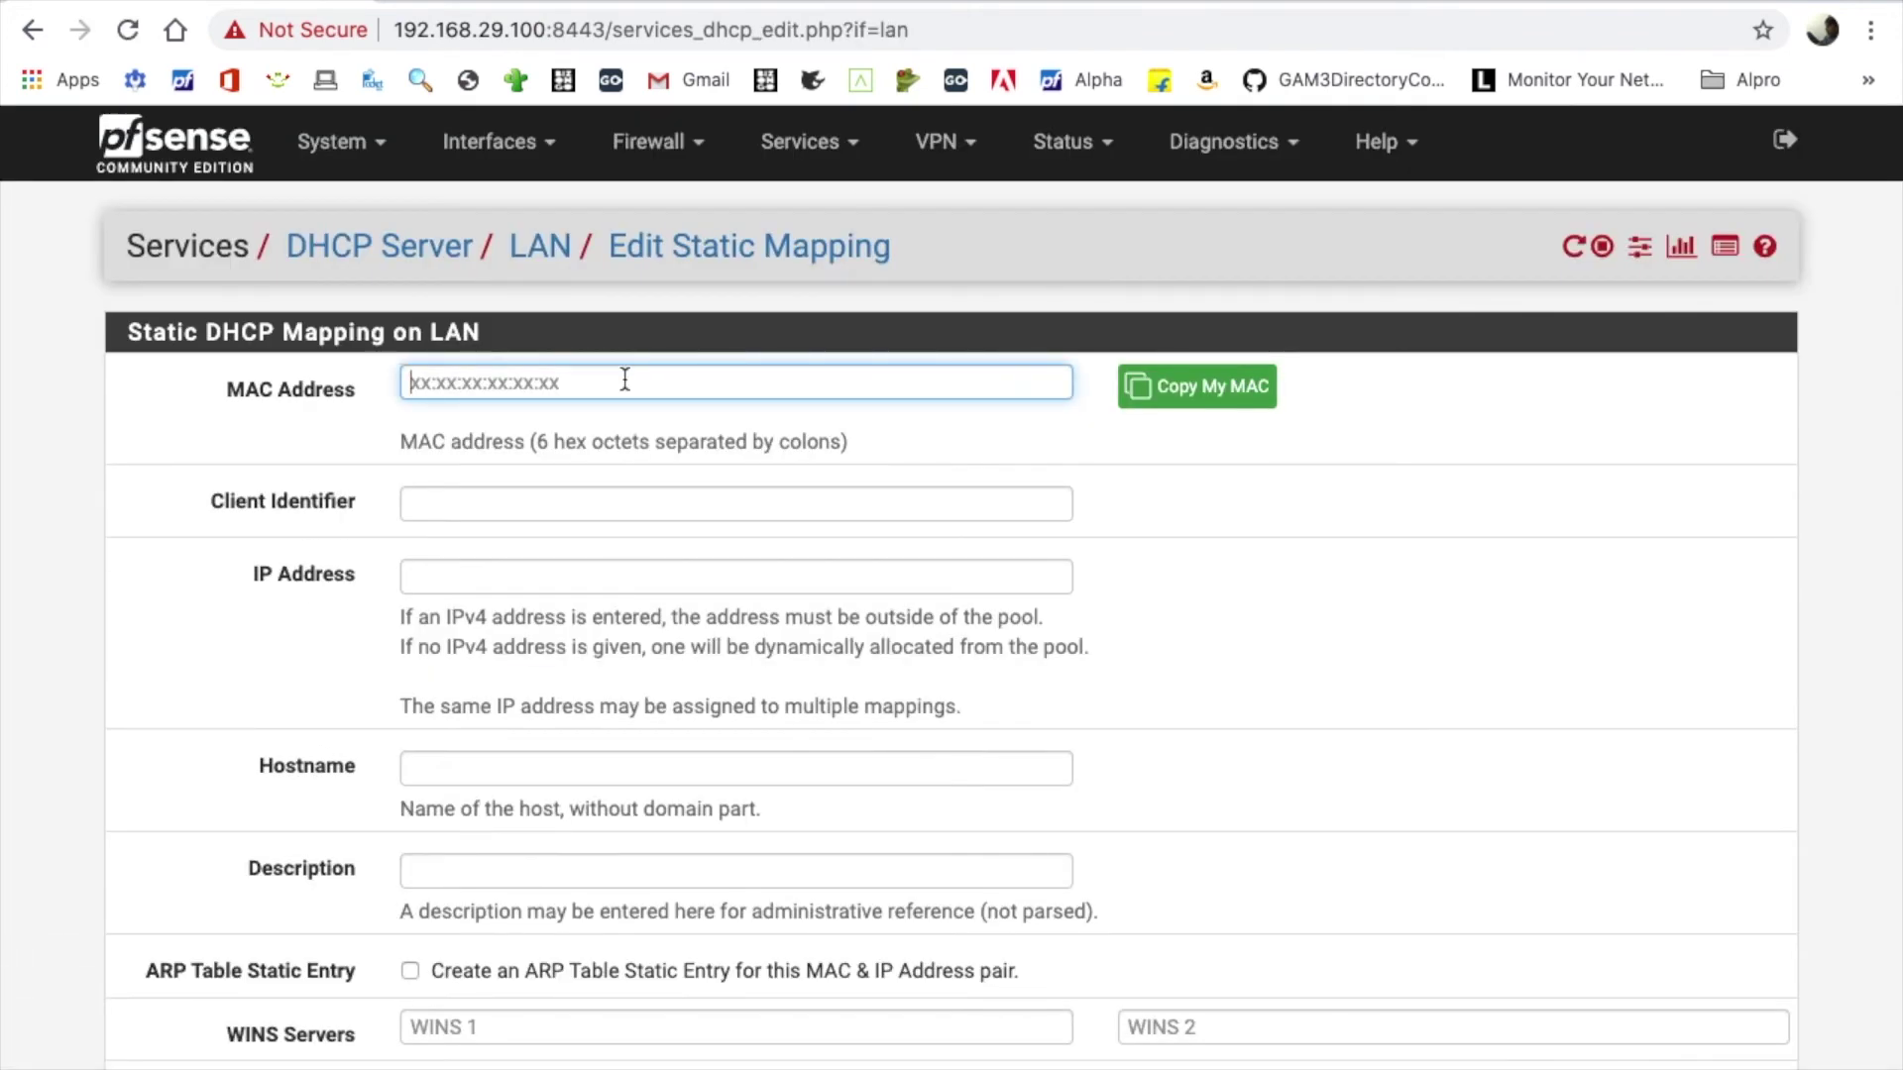
type("a8:3e:0e:5f:")
type("75:74")
left_click(1209, 388)
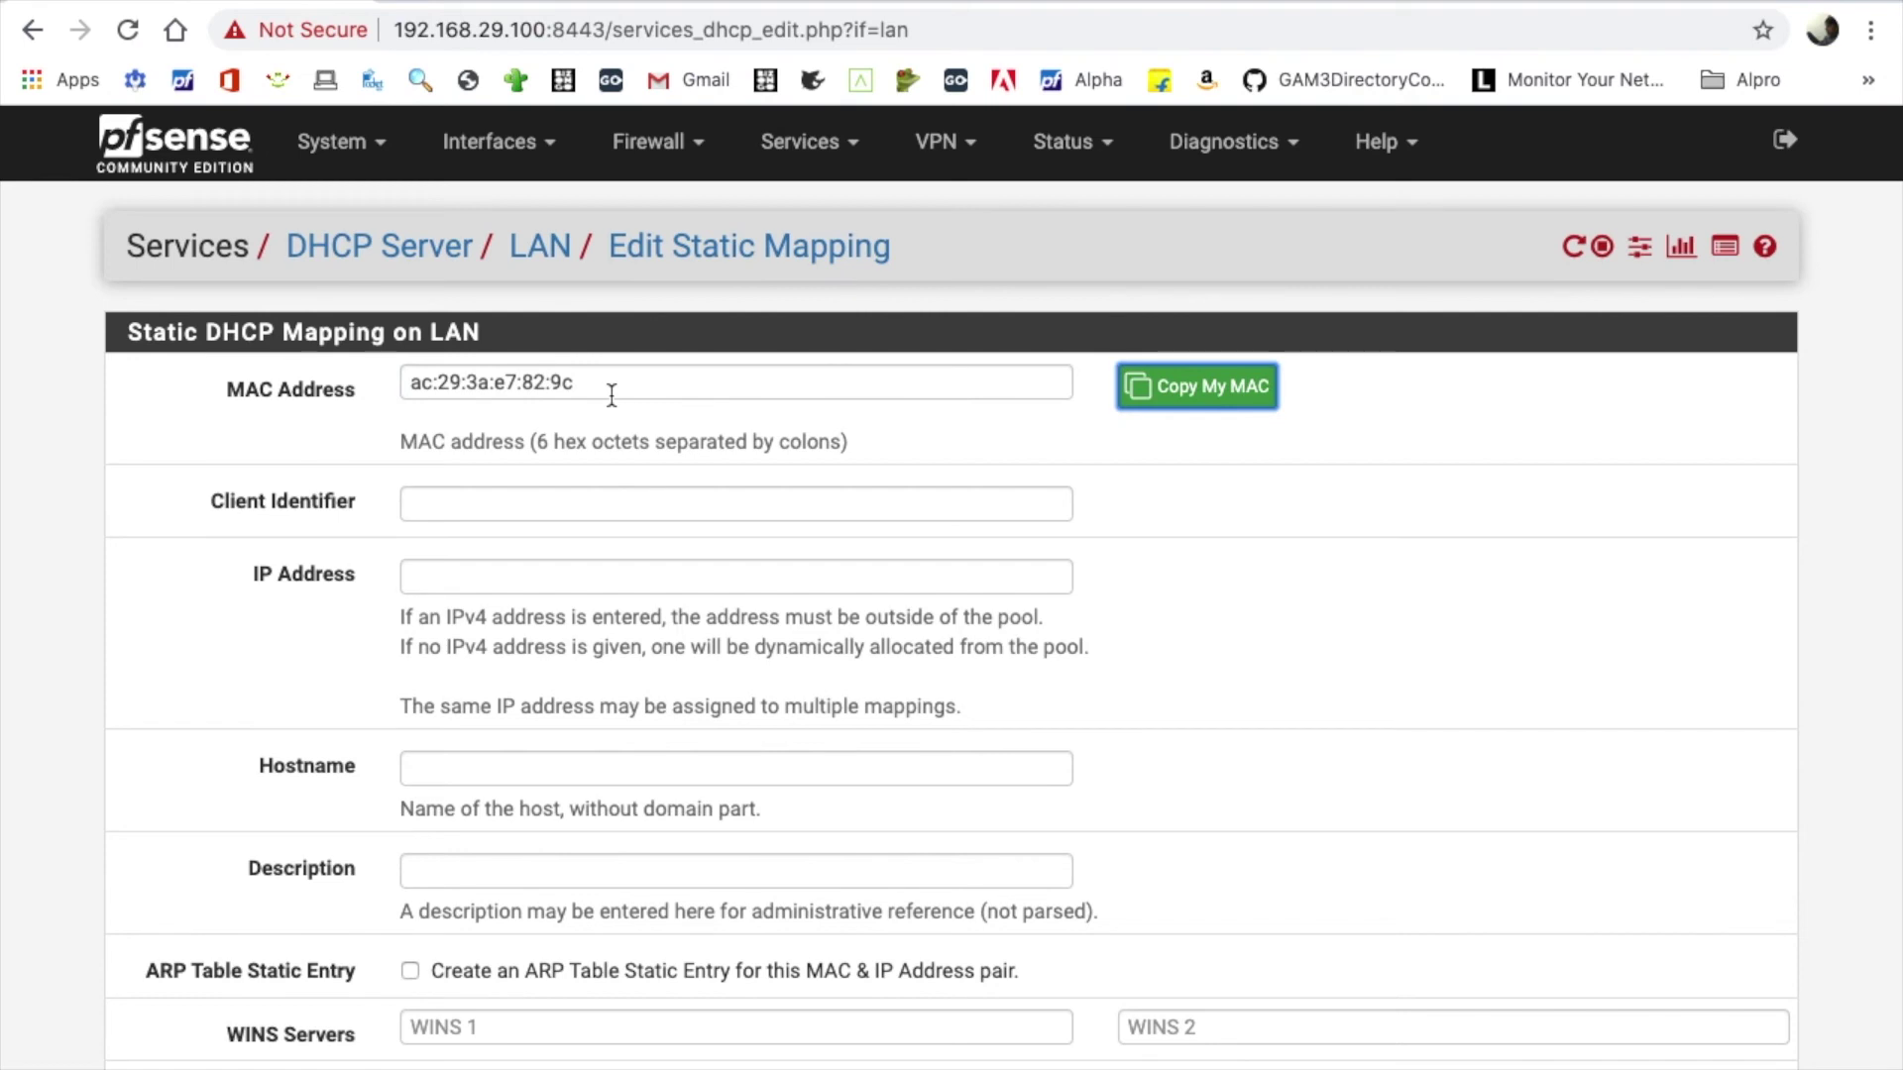
Set the static mapping's client identifier to Server and its IP address to 192.168.29.200.
left_click(613, 510)
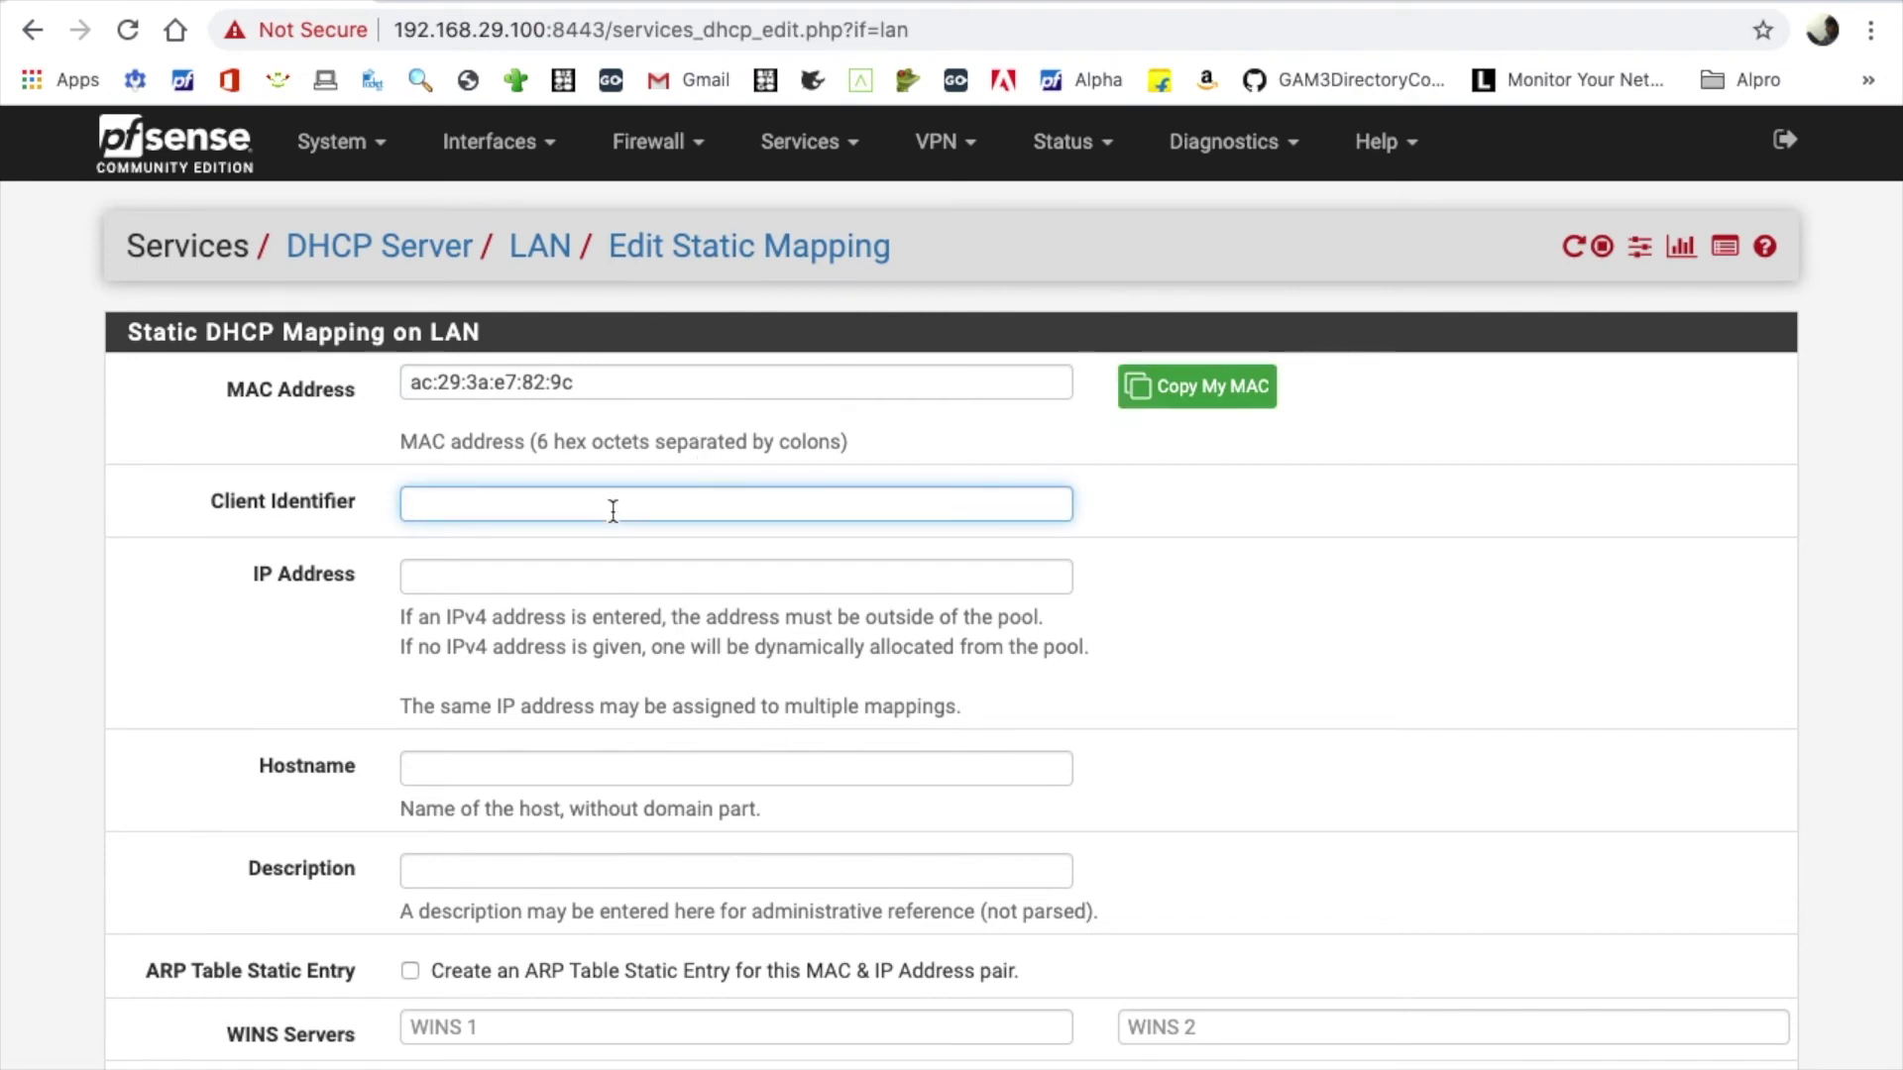
type("Server")
key("Tab")
type("192.168.29.200")
key("Tab")
Set the mapping's hostname to TestServer and its description to server, and try to save the mapping.
type("TestS")
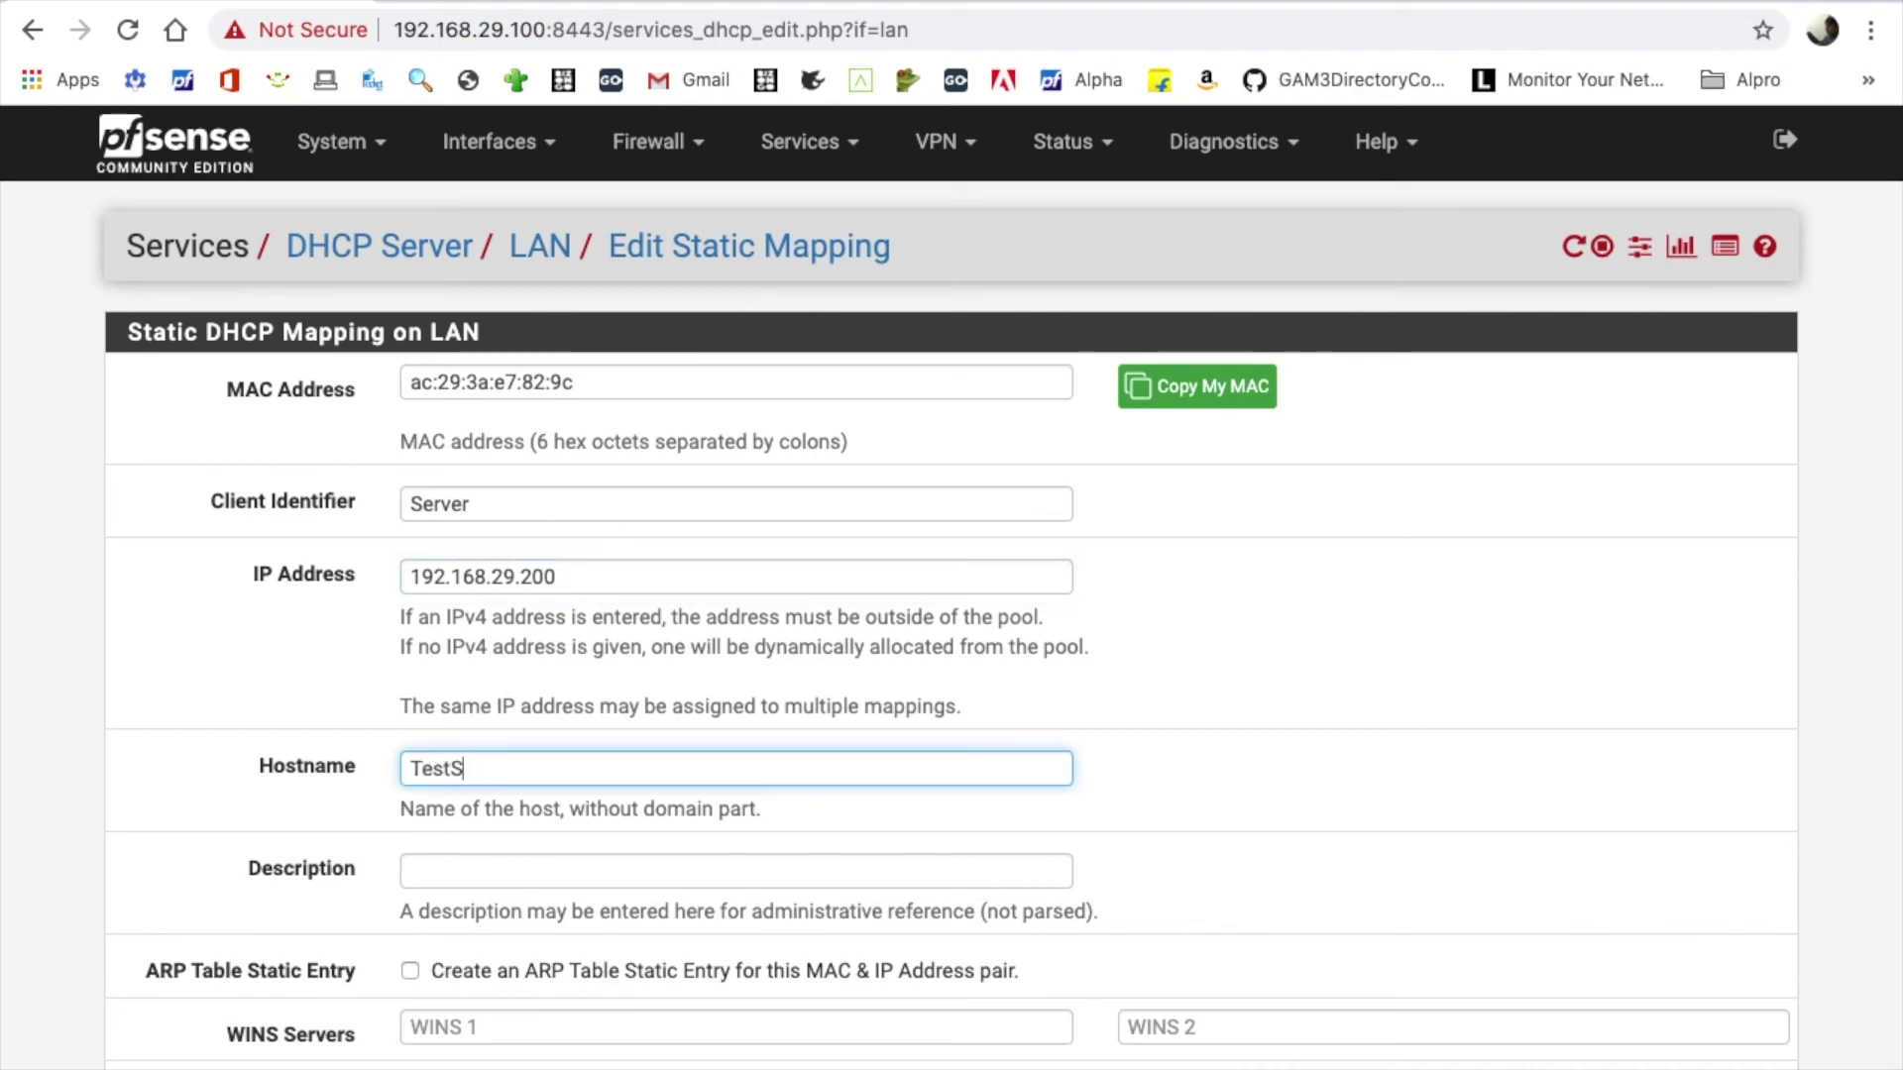
type("revver")
key("Tab")
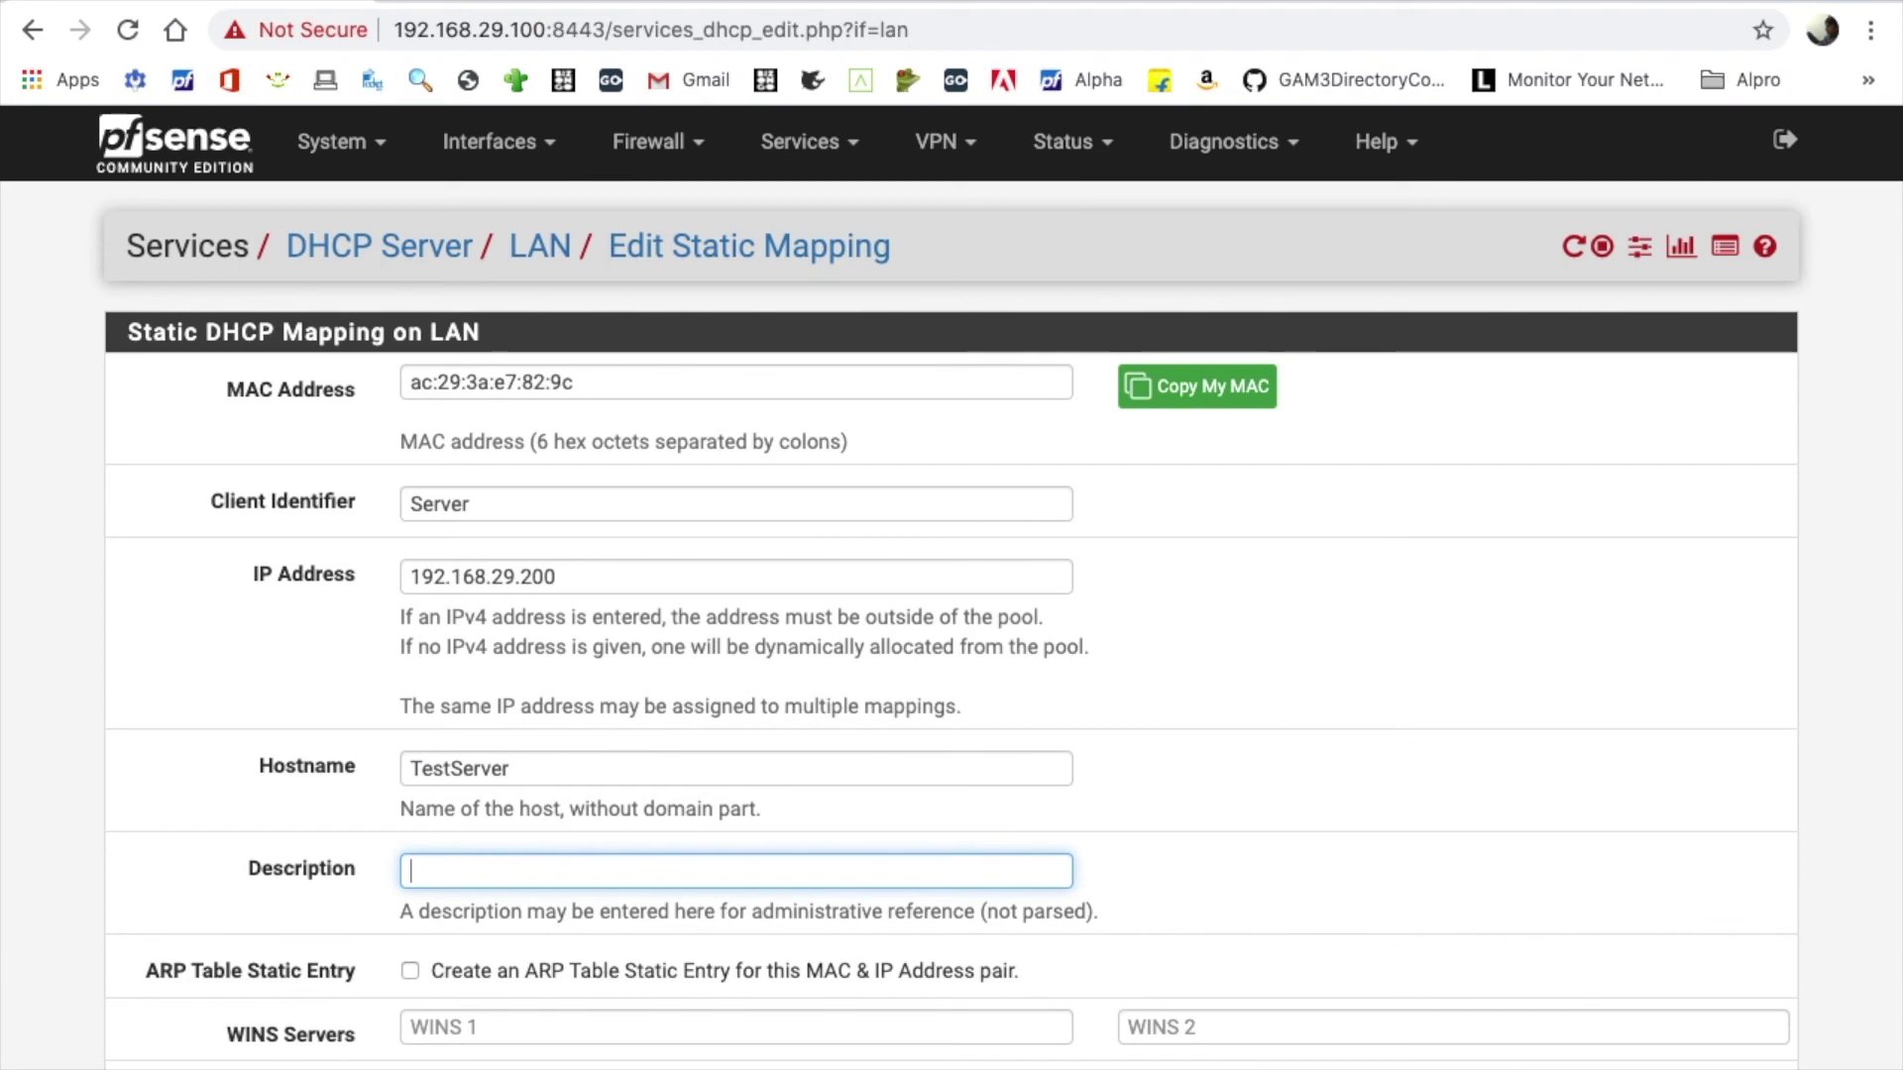
type("server")
scroll(594, 753, "down", 4)
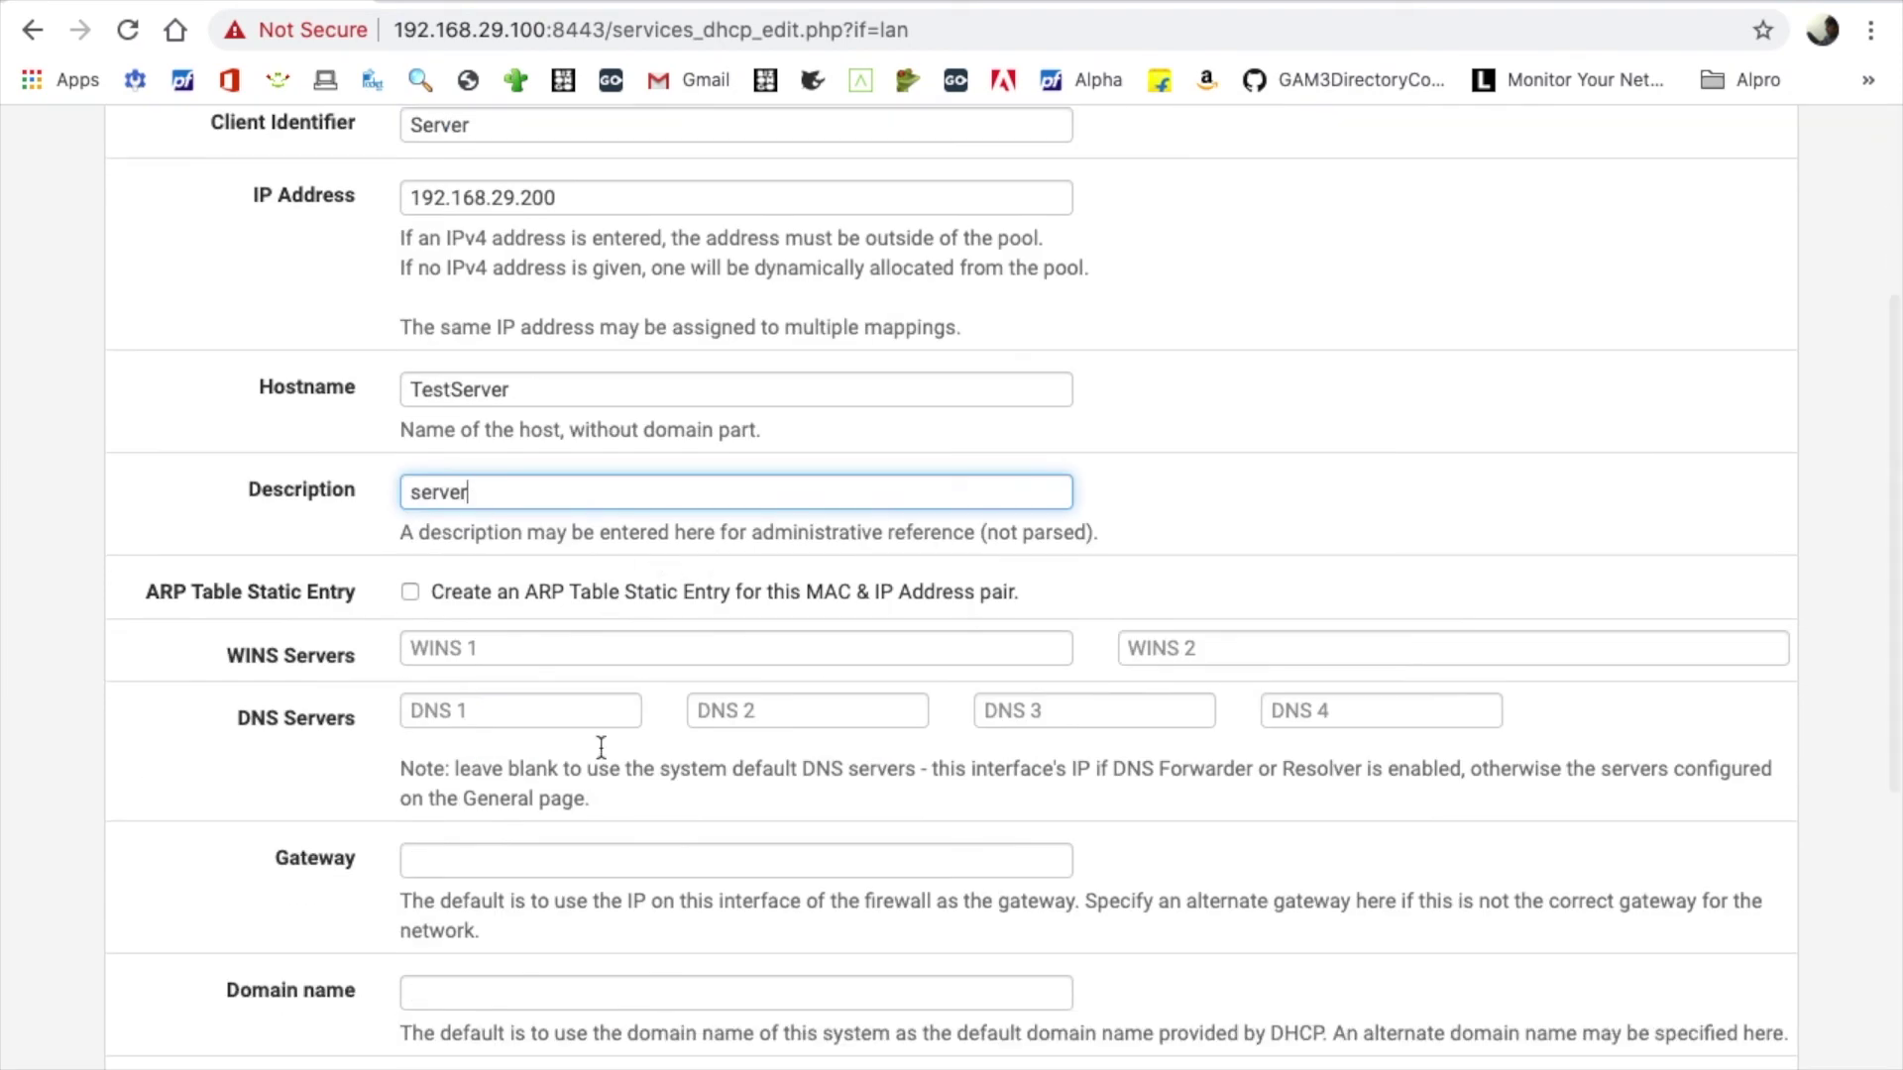
scroll(595, 753, "down", 7)
left_click(488, 986)
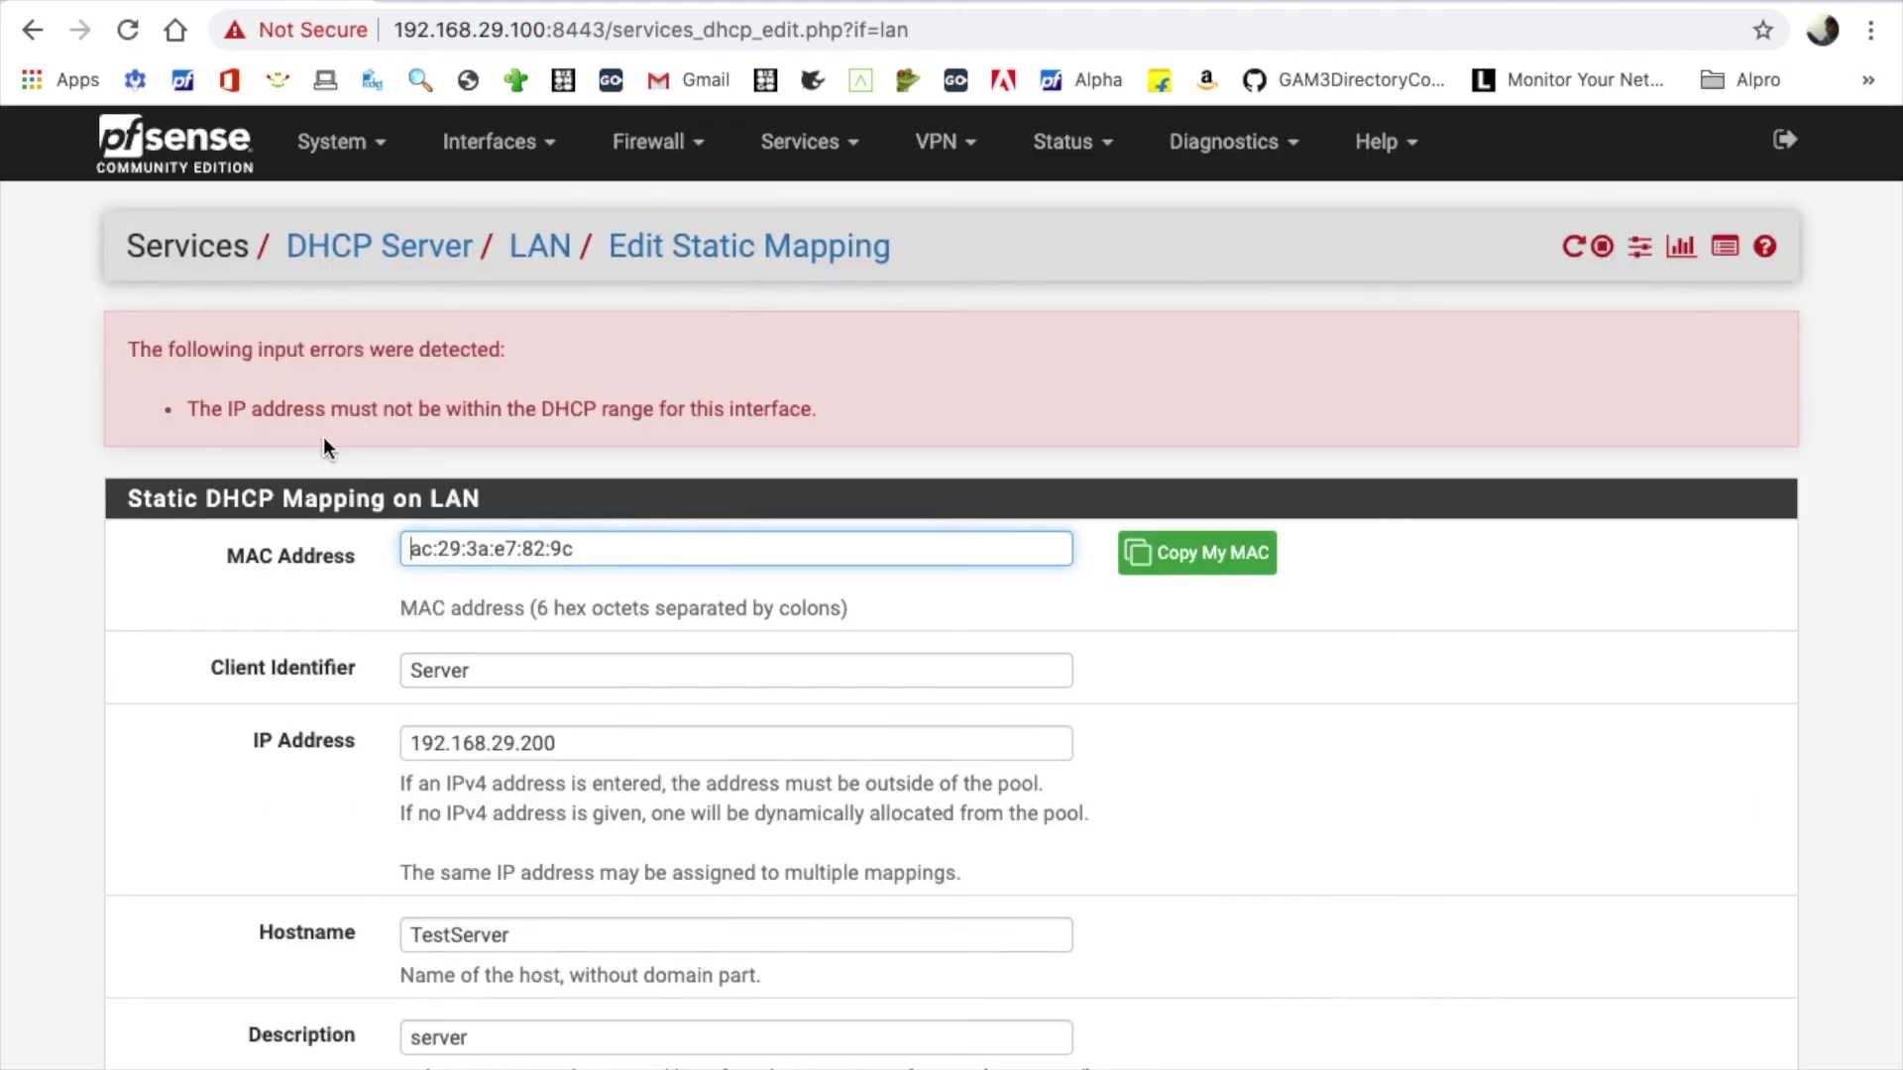
Change the mapping's IP address to one outside the LAN DHCP range, save the mapping and apply the changes.
scroll(561, 496, "down", 4)
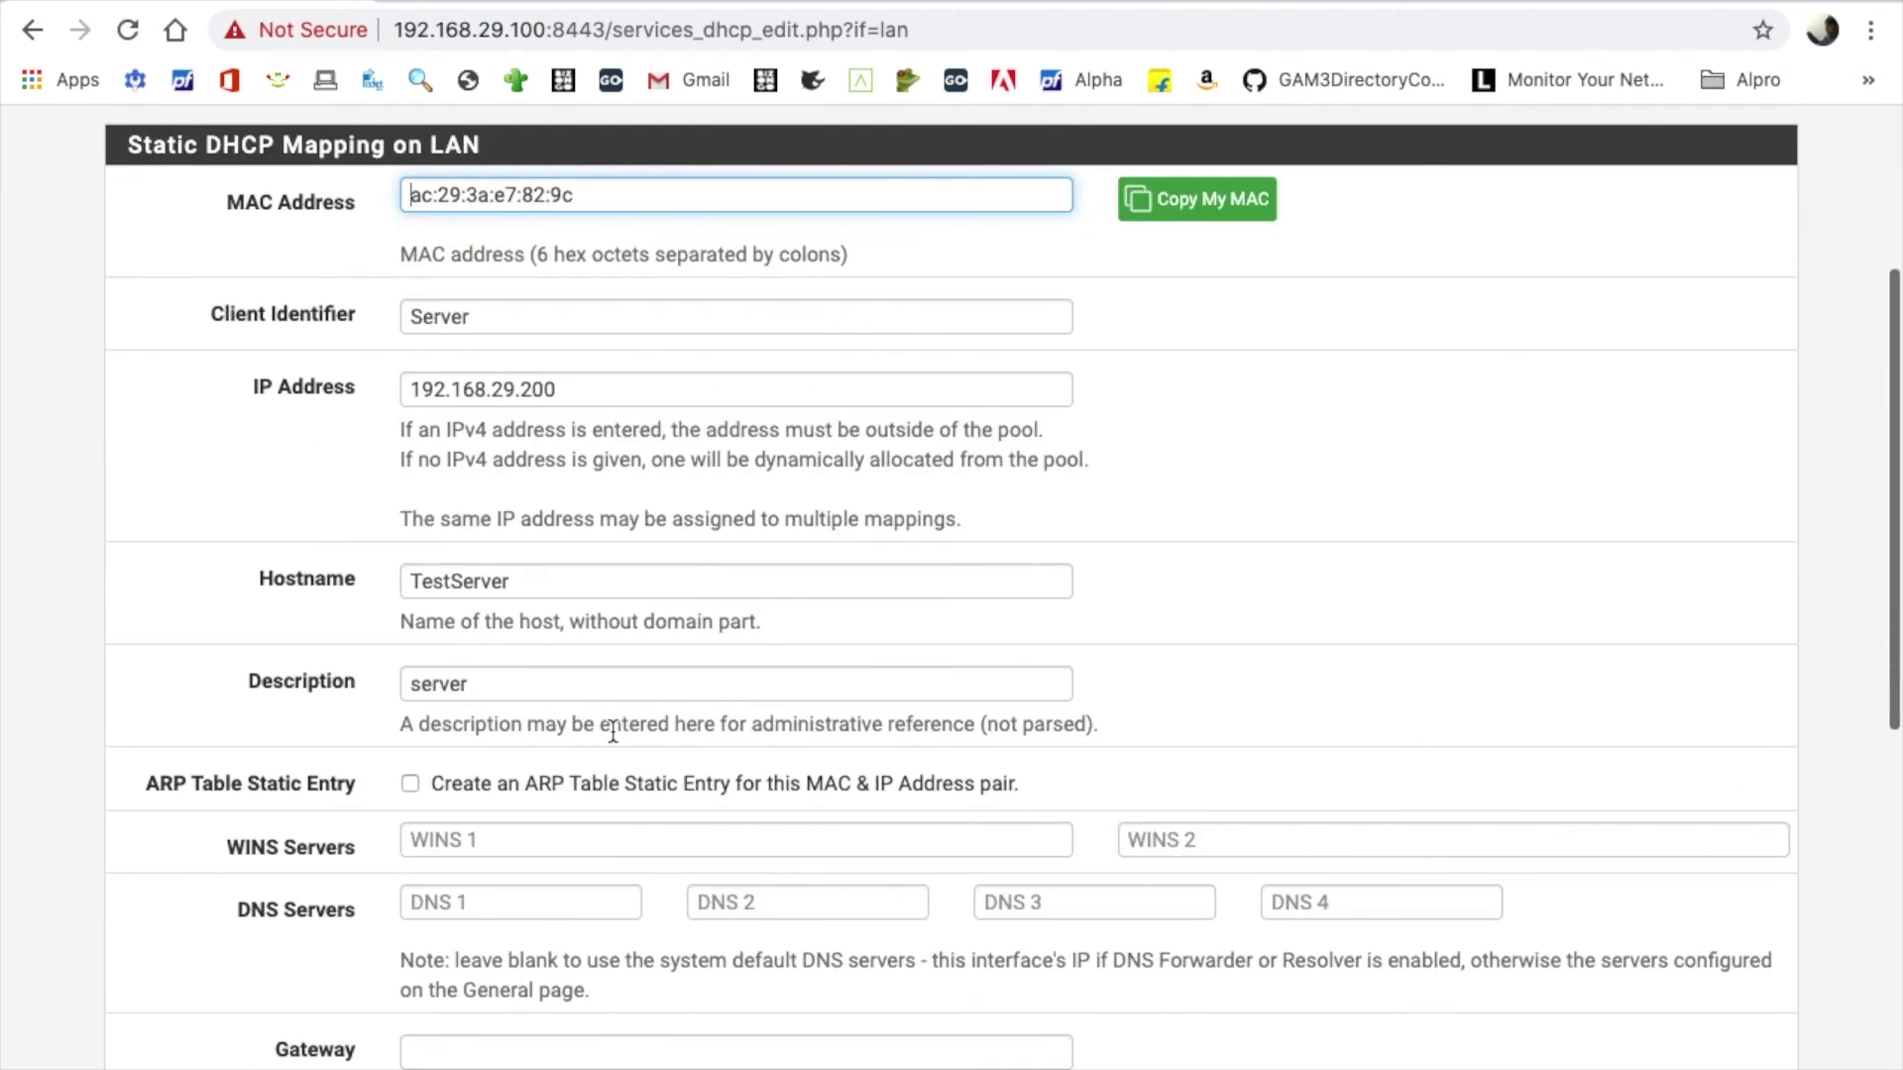
left_click(722, 393)
key("shift+Left")
key("shift+Left")
key("shift+Left")
key("BackSpace")
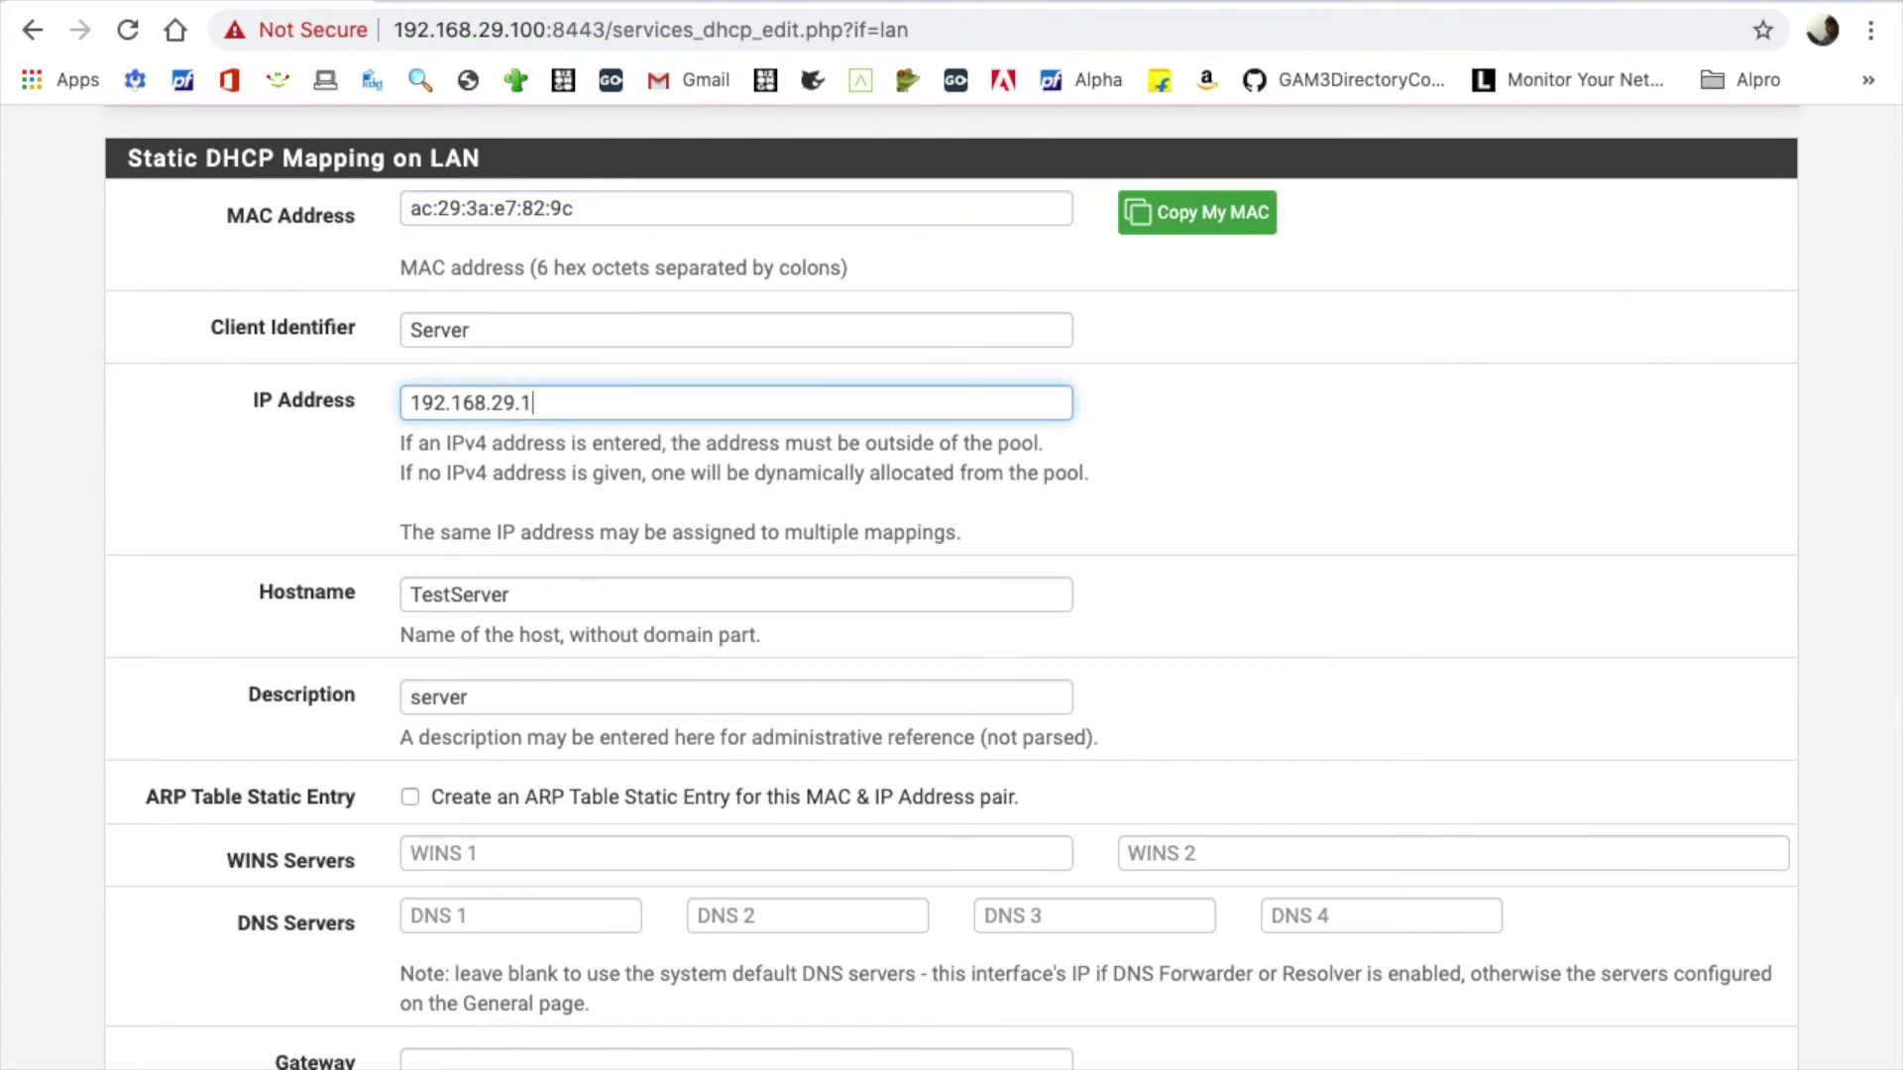
scroll(510, 594, "down", 10)
left_click(455, 969)
left_click(1600, 375)
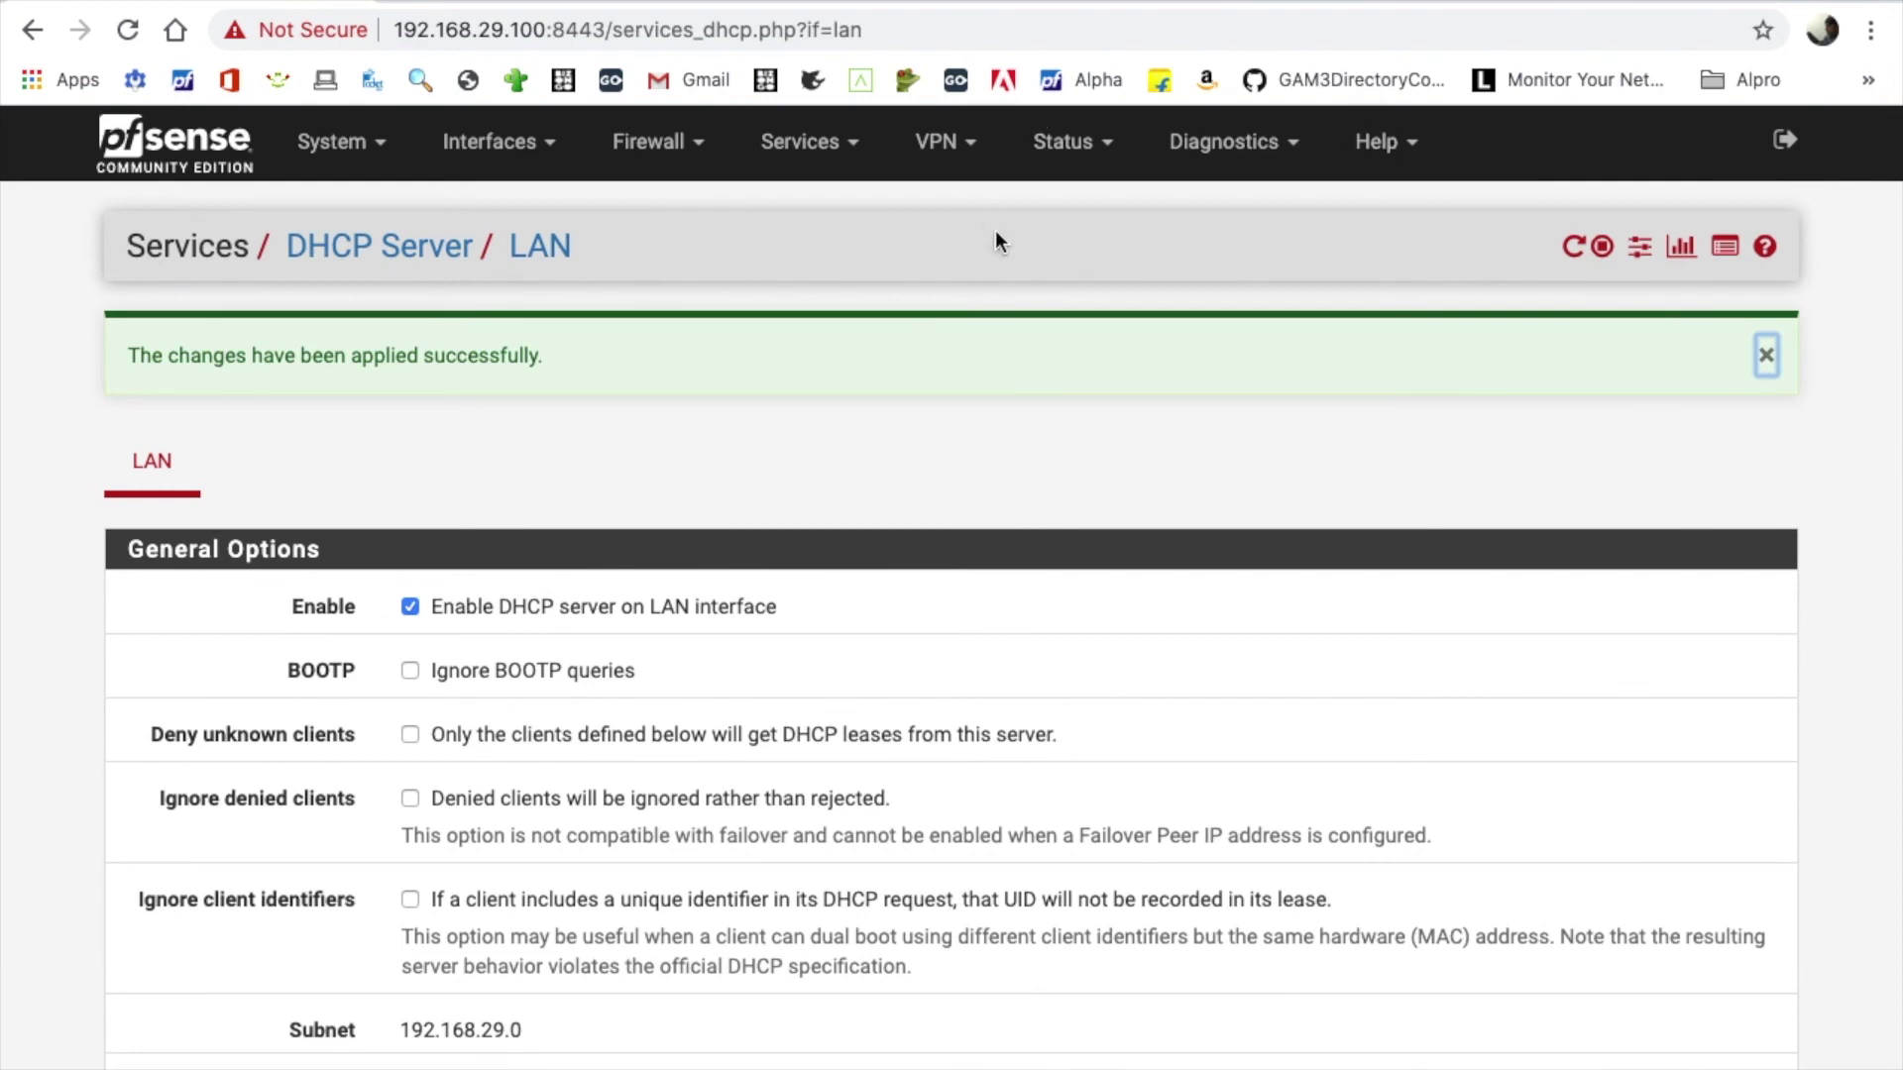
Reopen the LAN DHCP Server settings and examine the start and end of the address range and the remaining options.
left_click(821, 168)
left_click(872, 343)
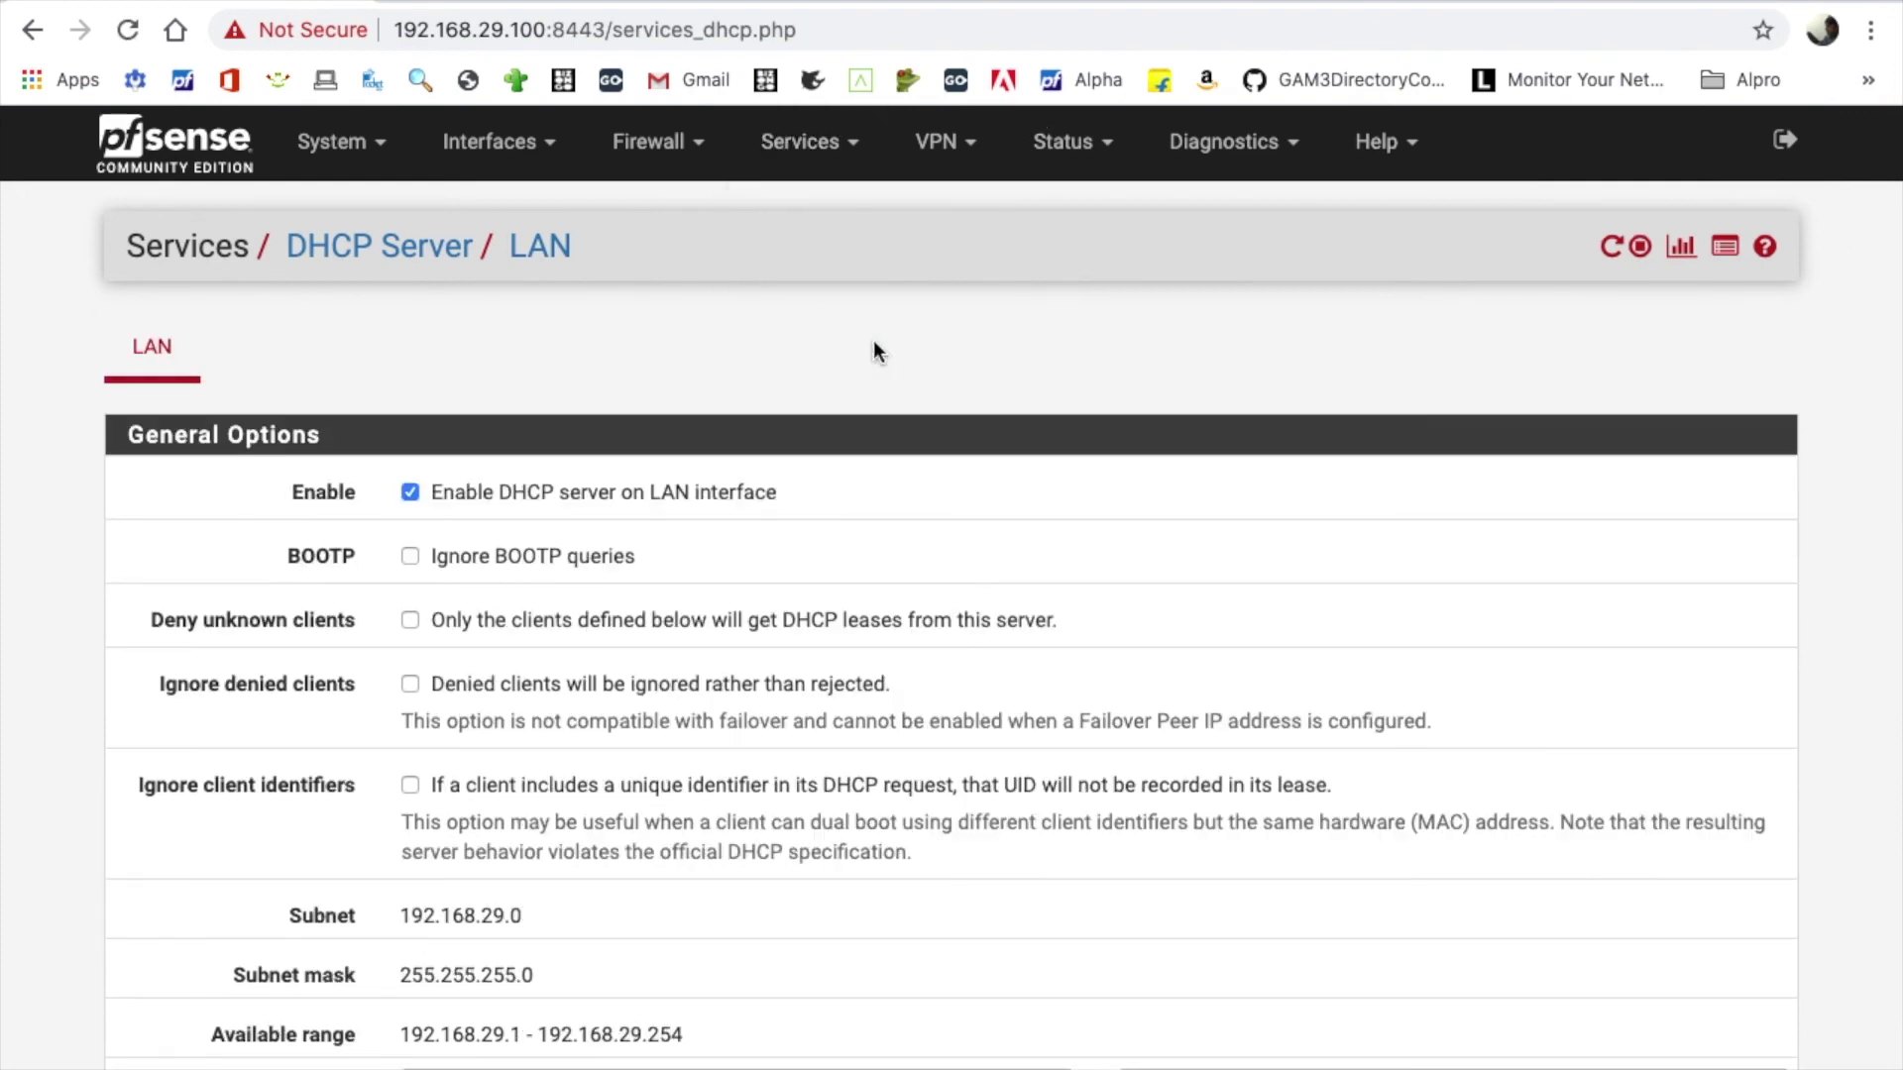
scroll(935, 947, "down", 4)
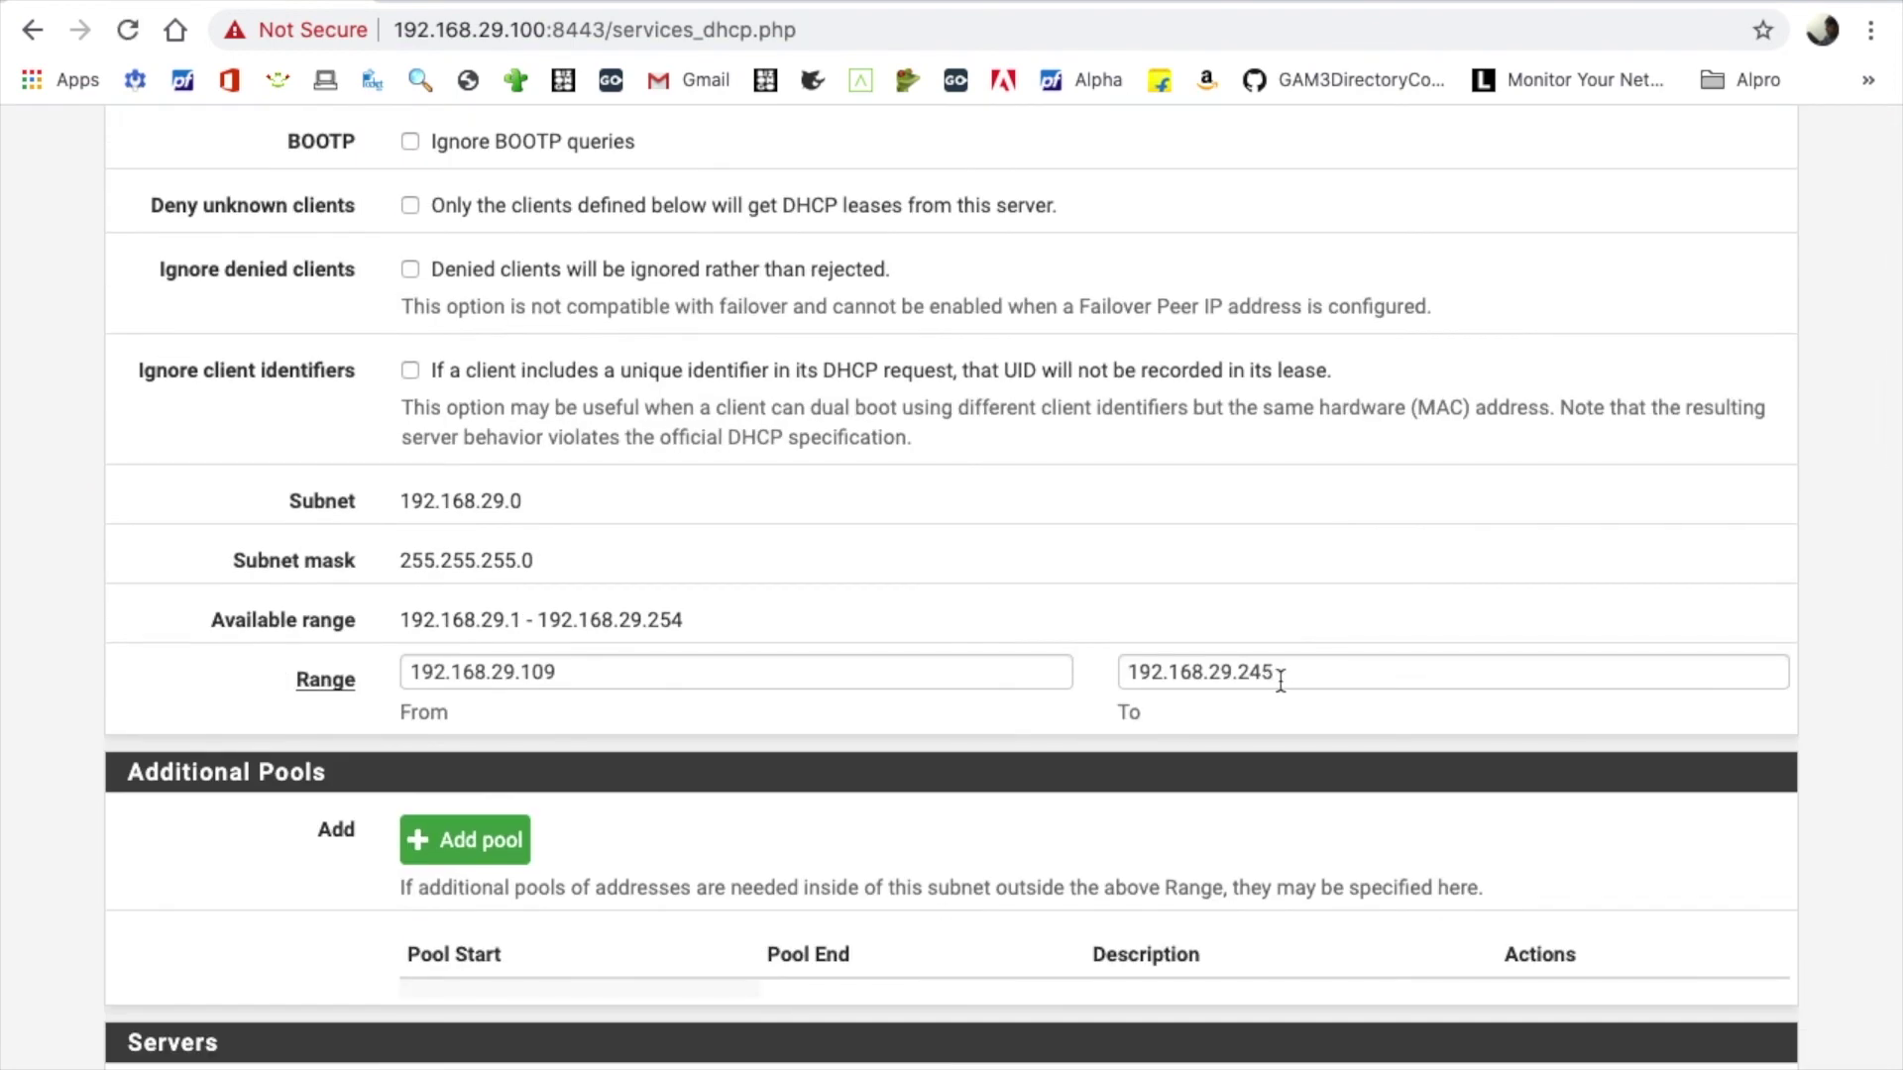
left_click_drag(1248, 671, 1295, 667)
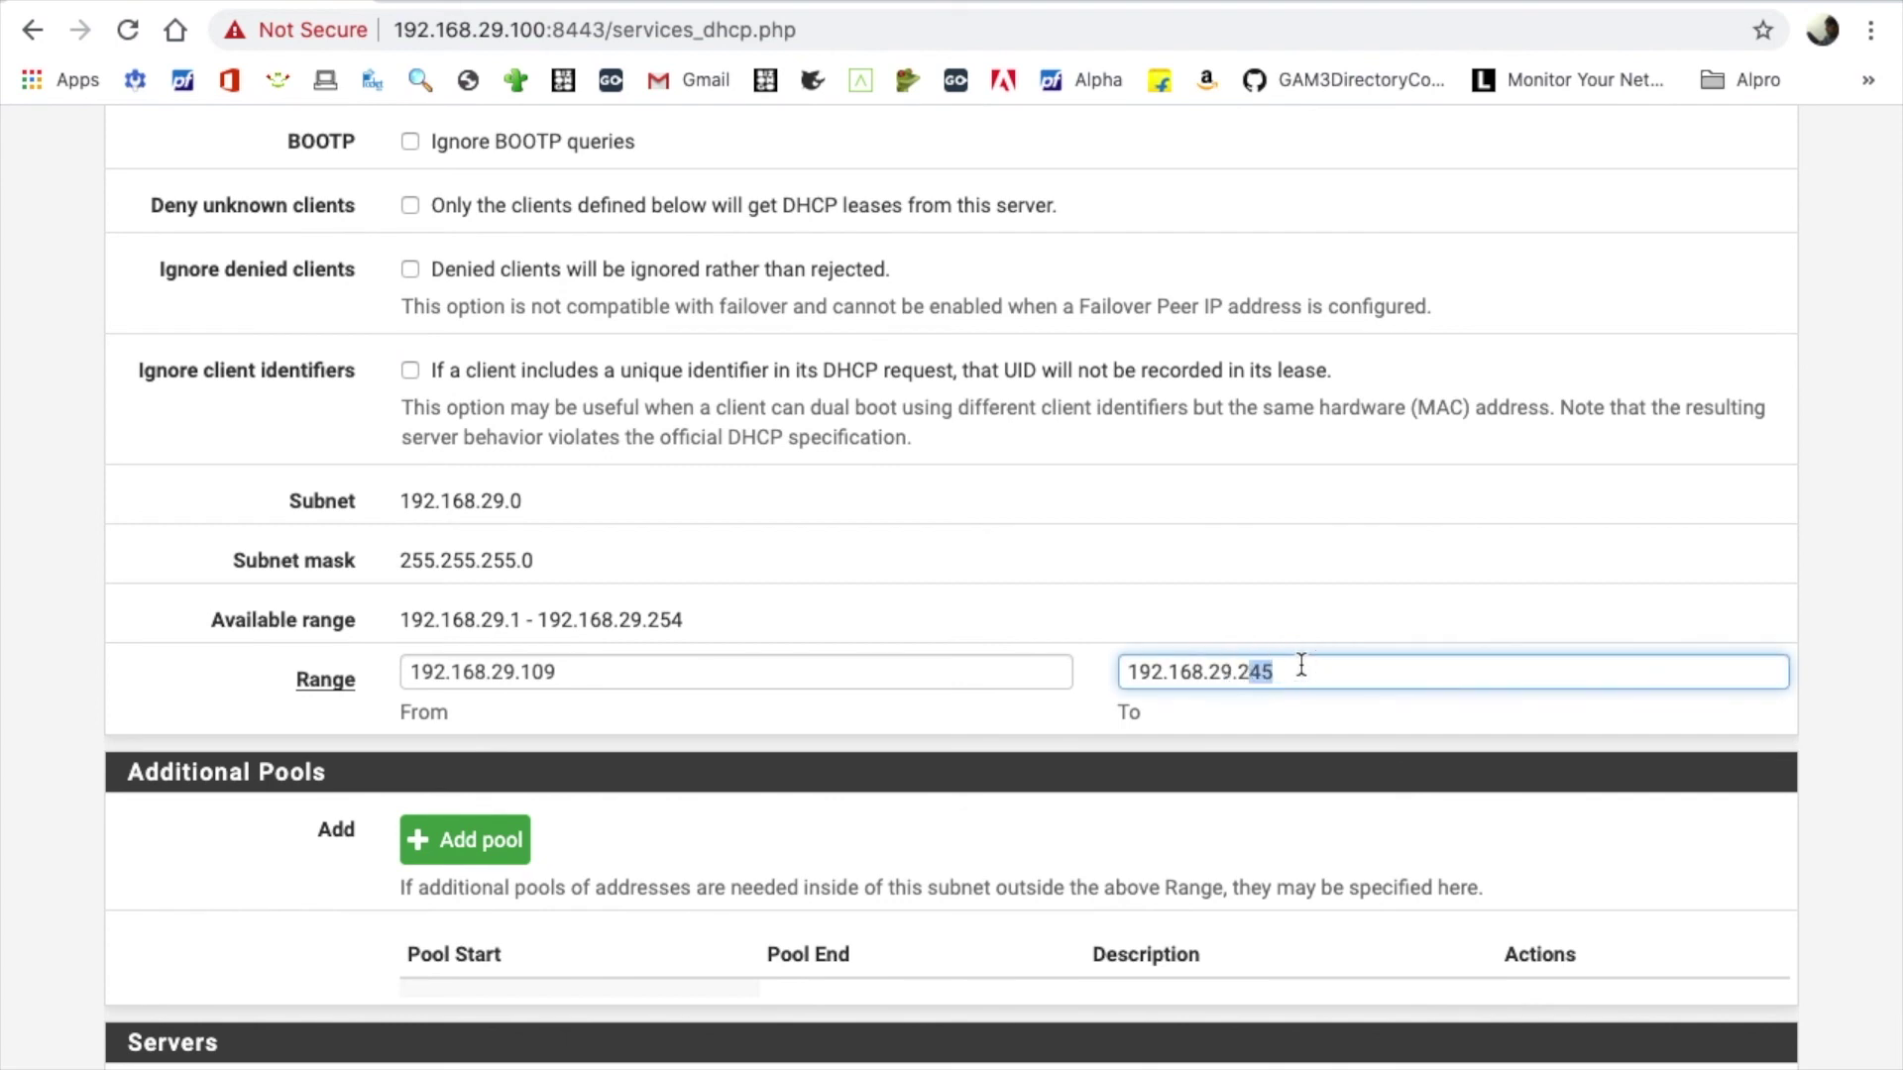
left_click(1301, 665)
left_click_drag(533, 681, 590, 688)
left_click(1393, 670)
scroll(1241, 743, "down", 10)
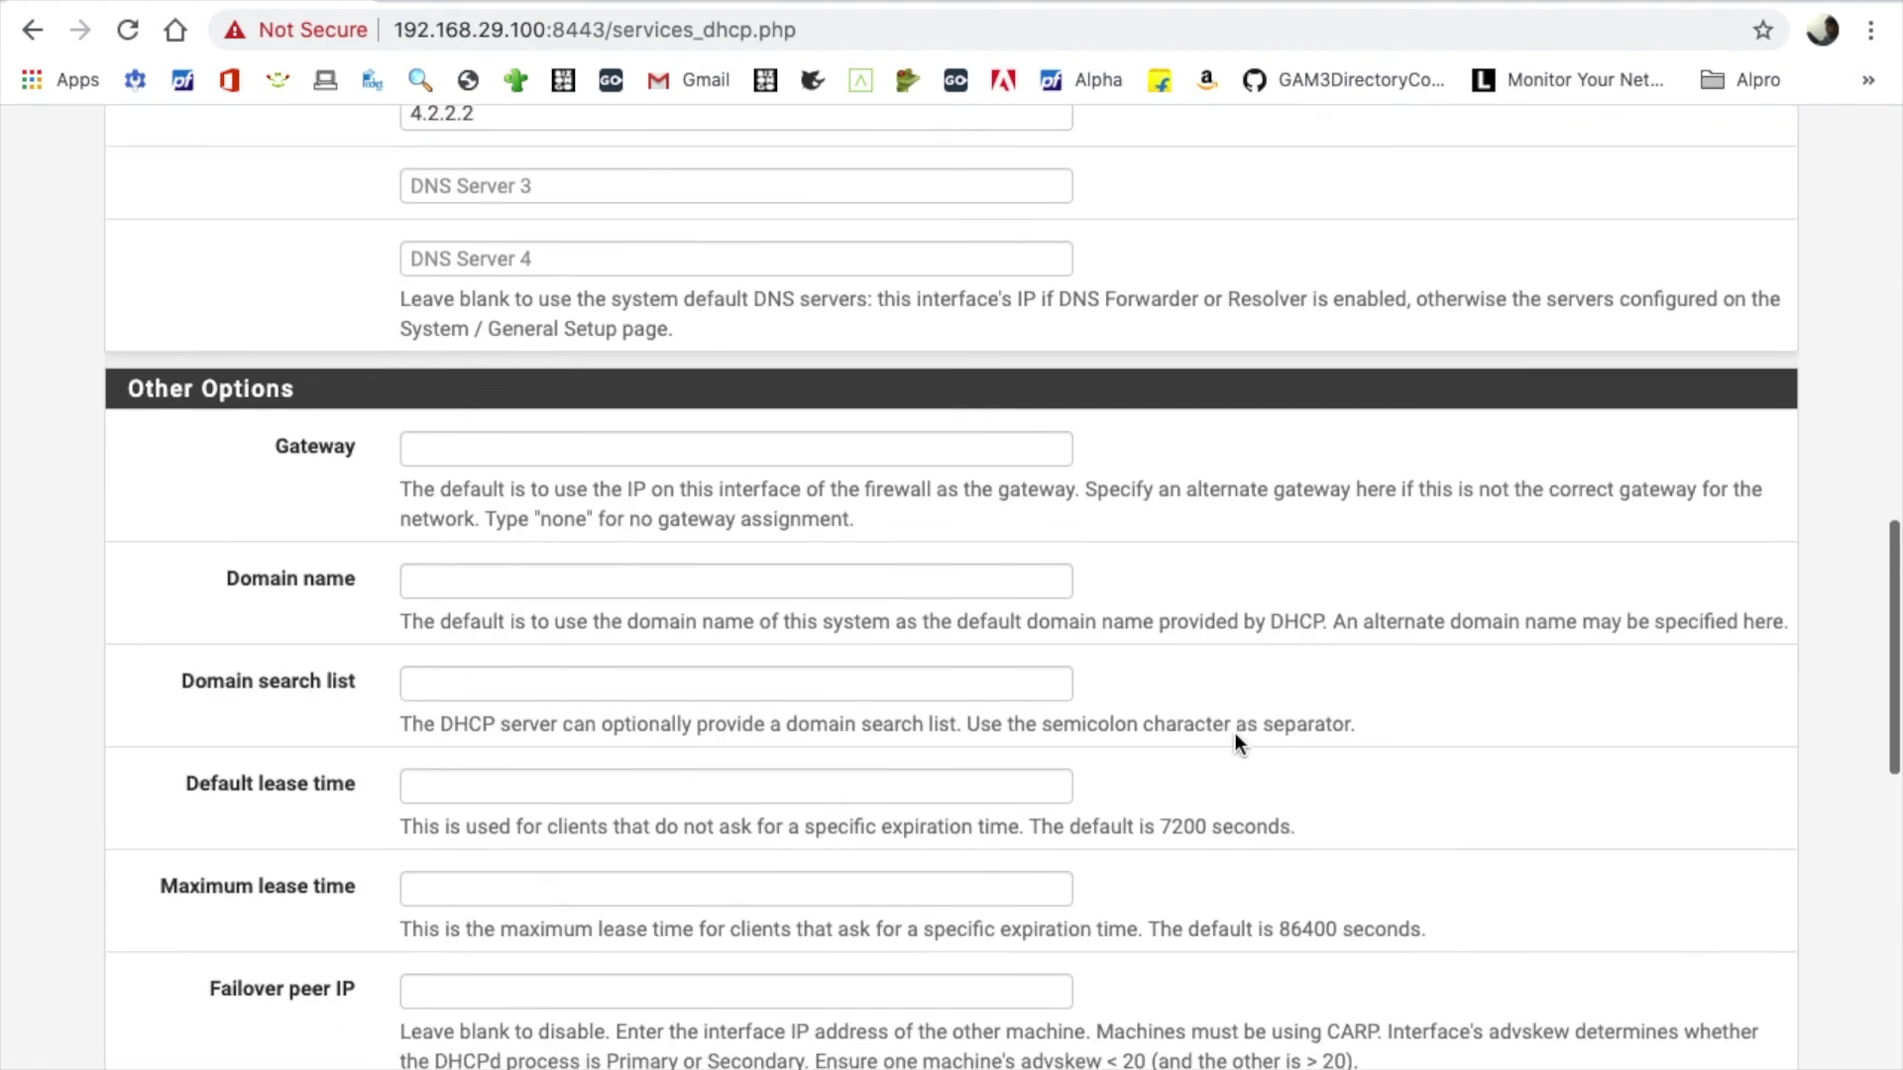
Return to the dashboard and review the Picture, System Information, Interfaces, Gateways and Traffic Graphs widgets.
key("Home")
left_click(119, 158)
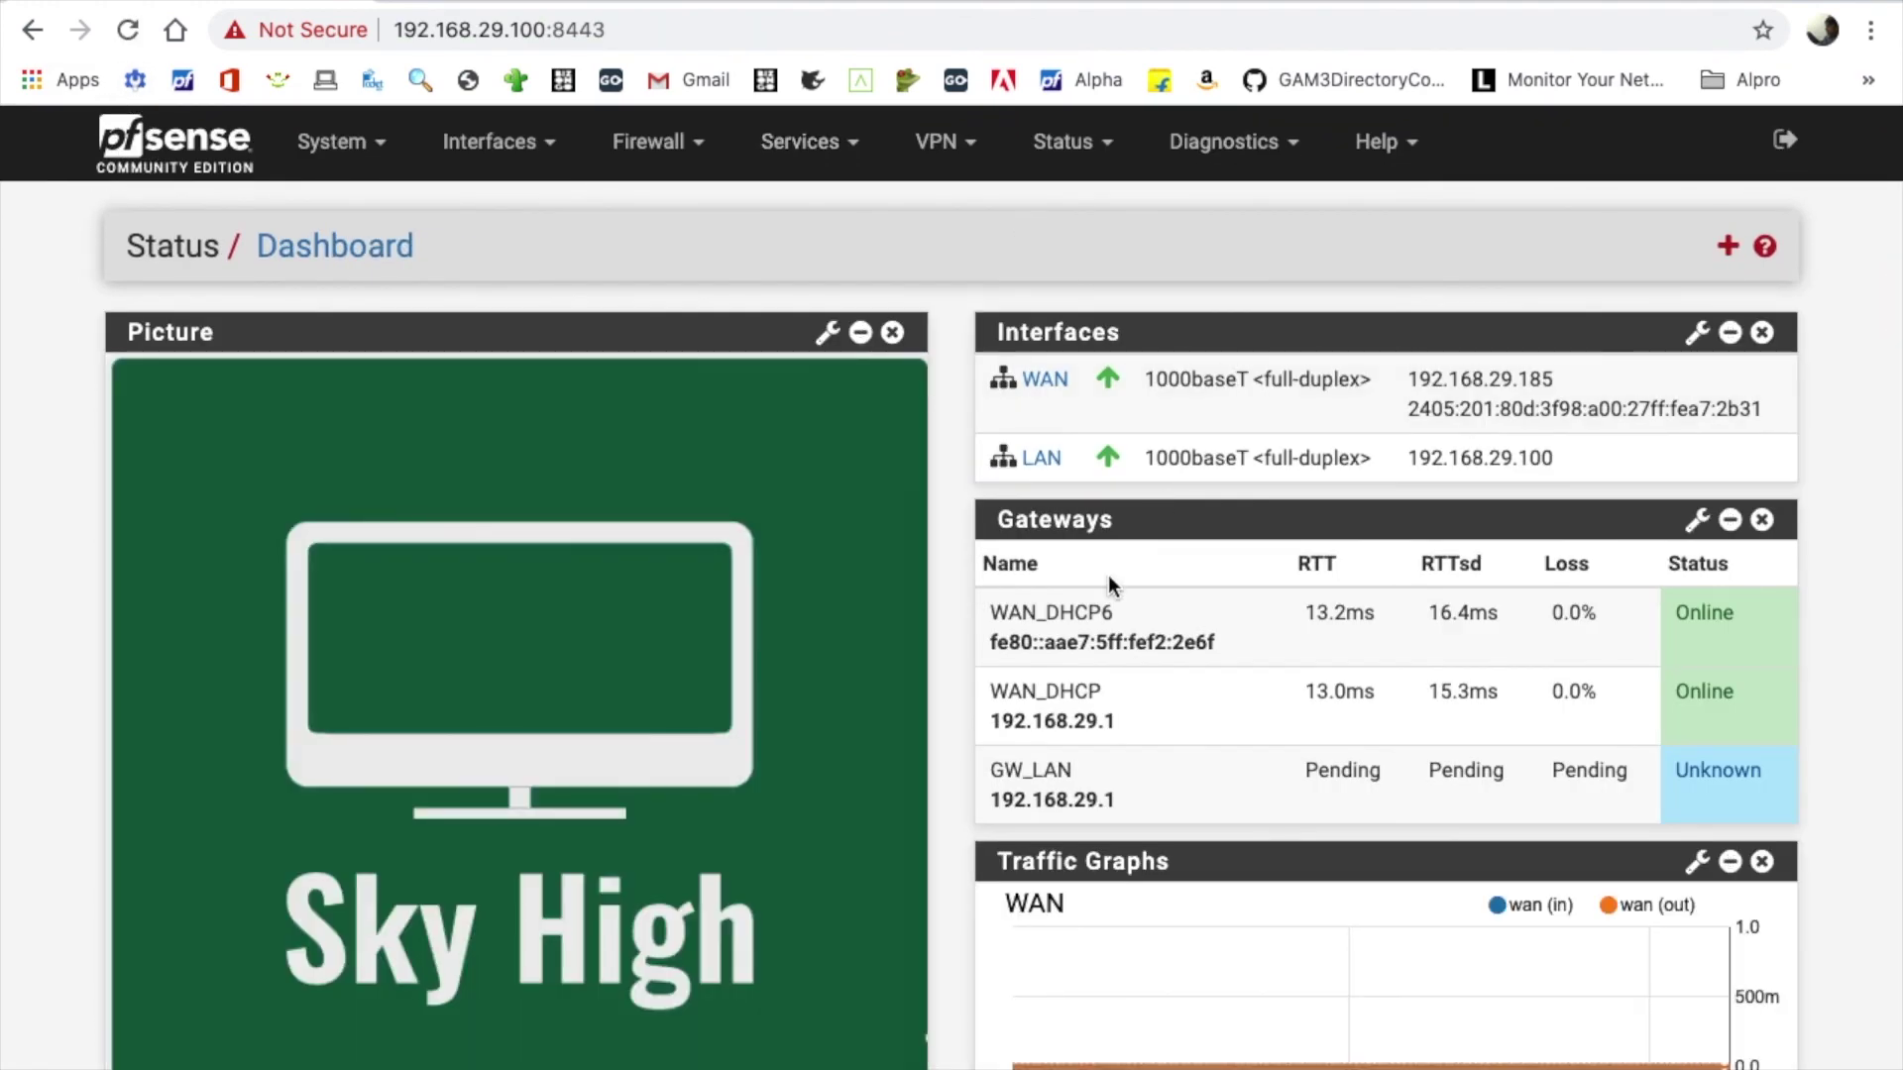
scroll(1108, 577, "down", 6)
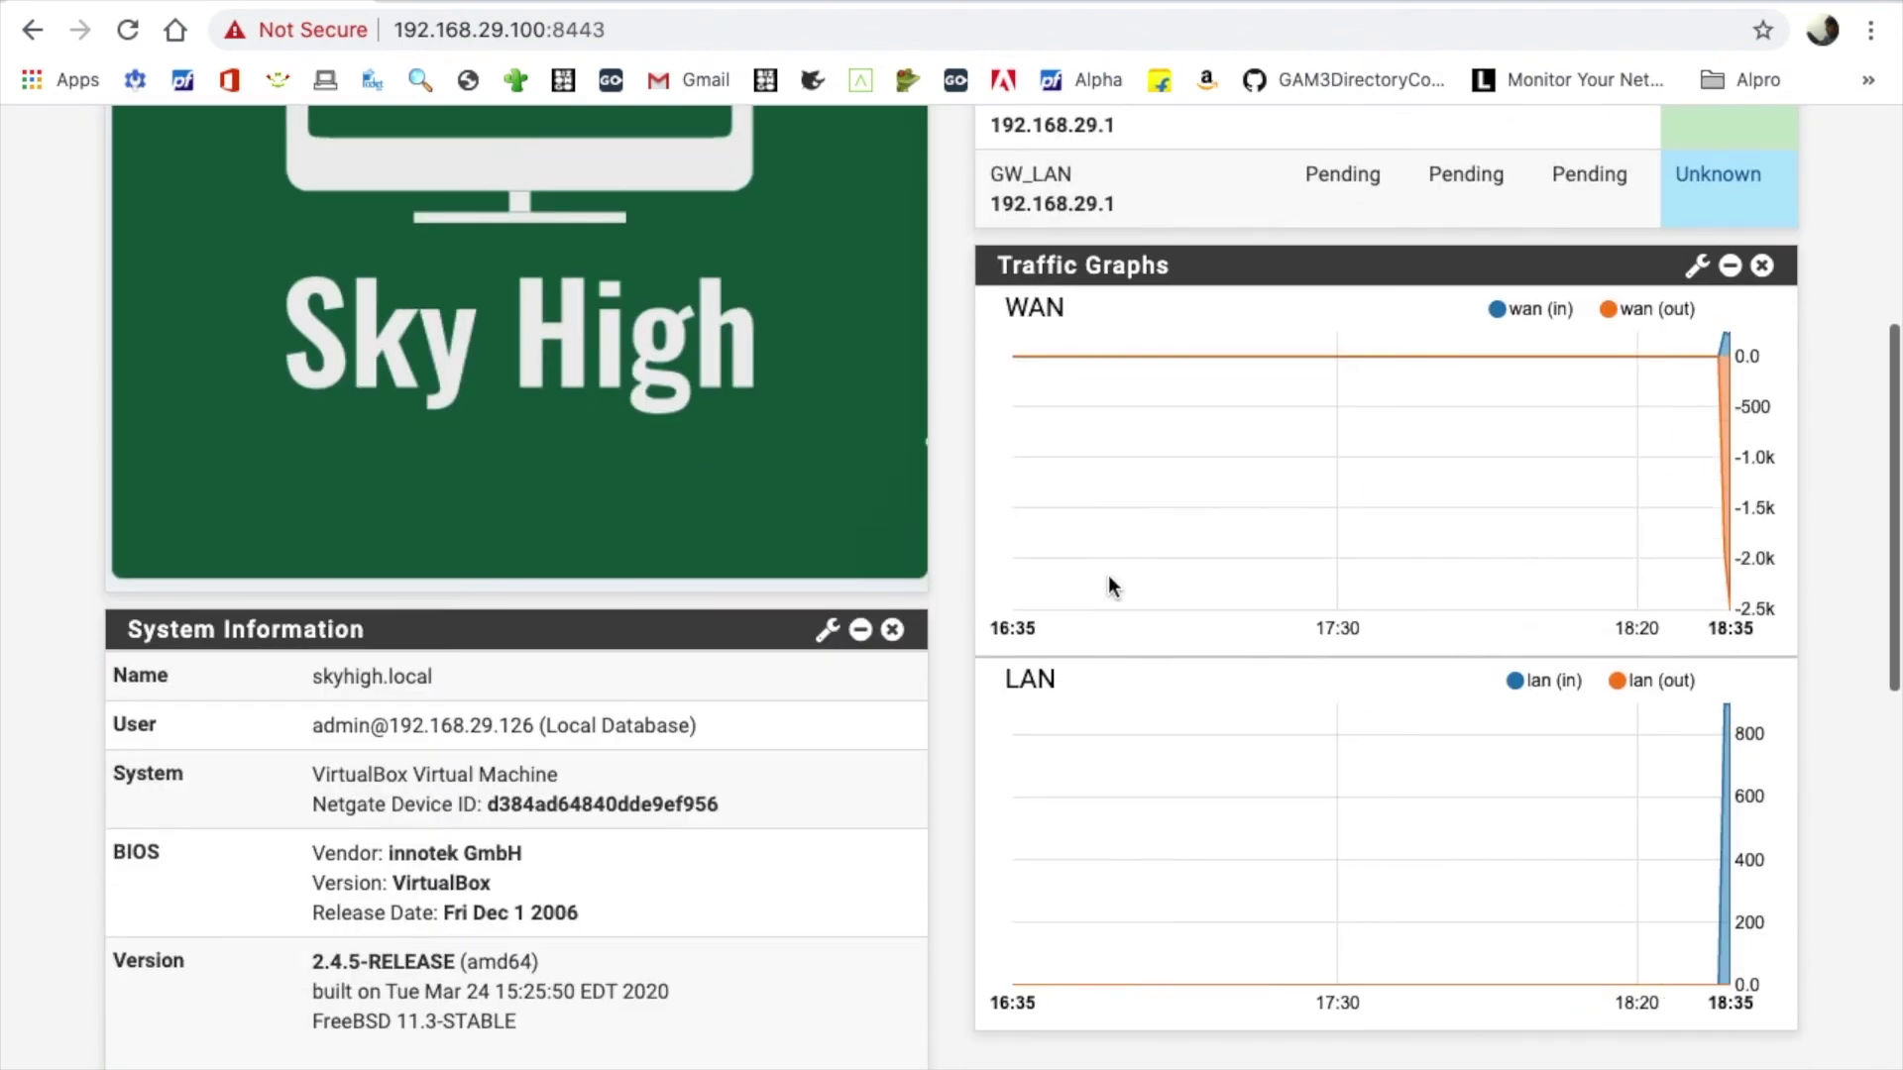
scroll(1109, 585, "up", 5)
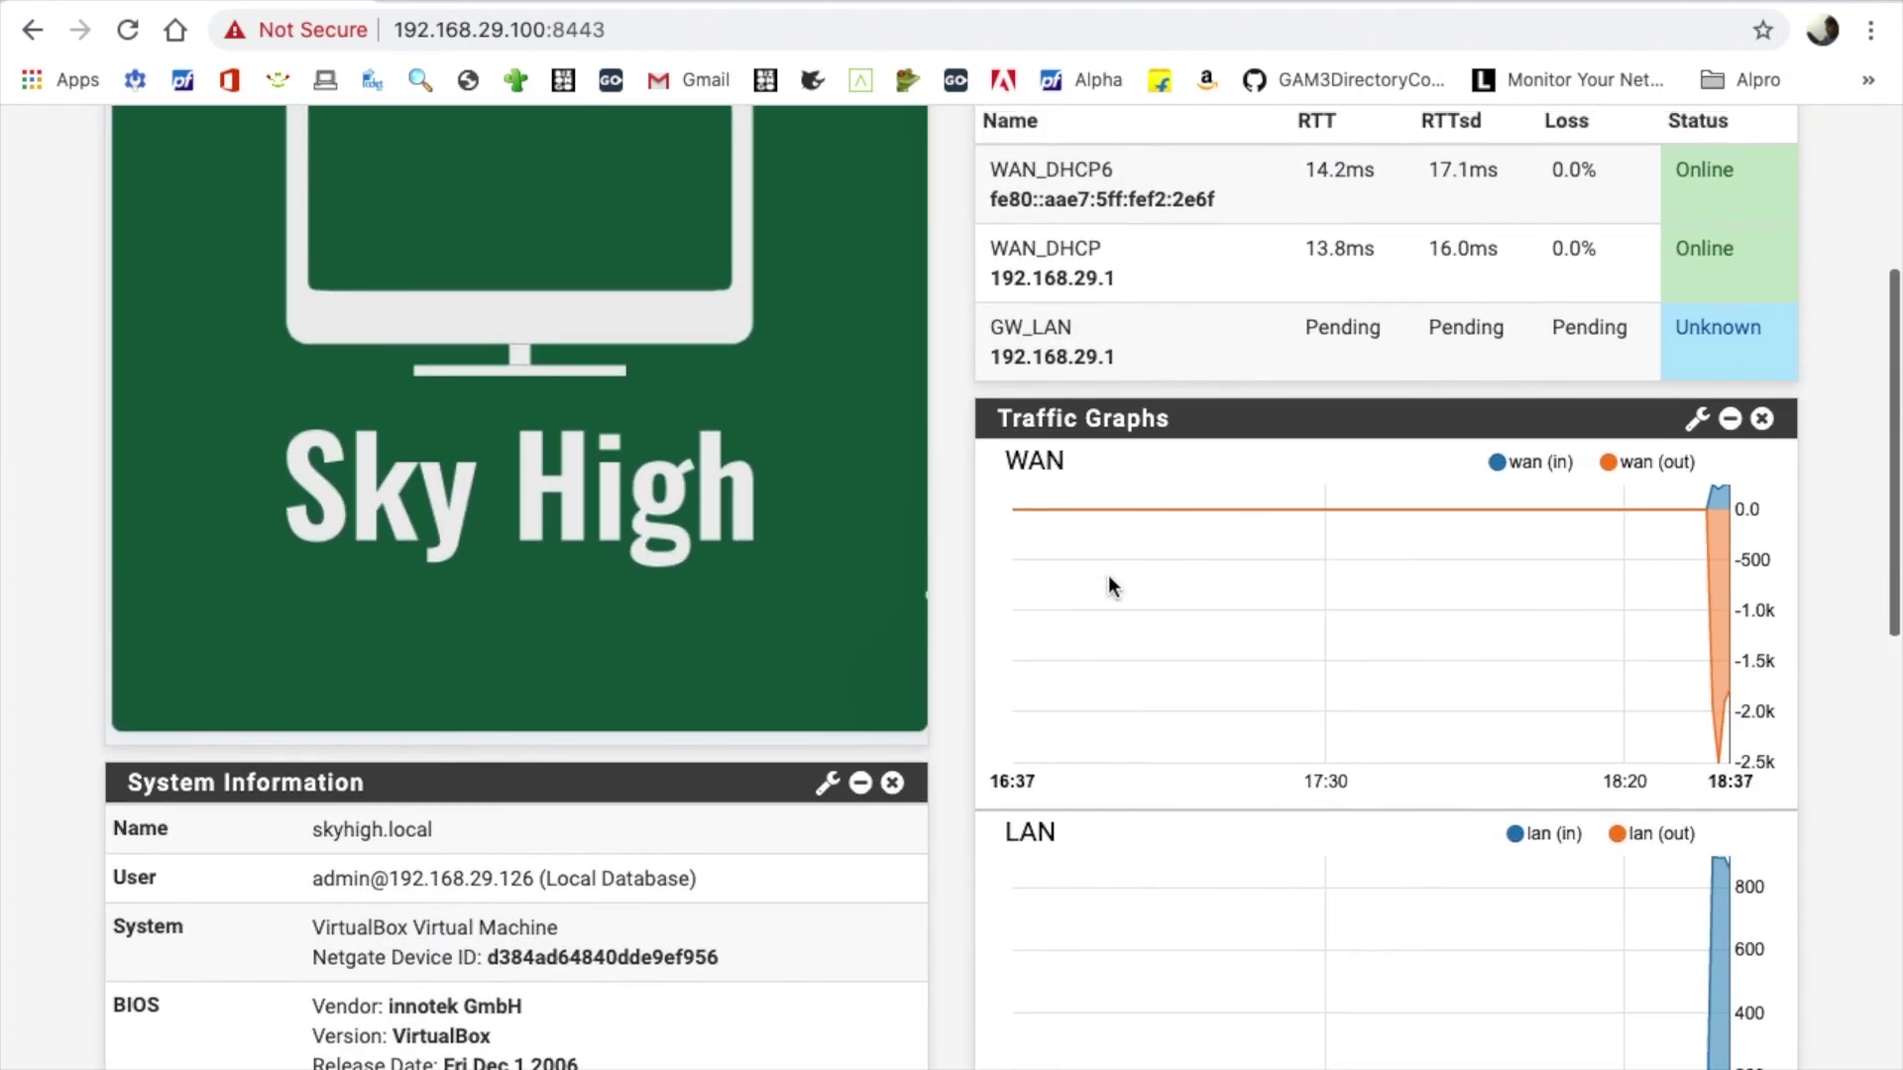
scroll(1108, 585, "up", 1)
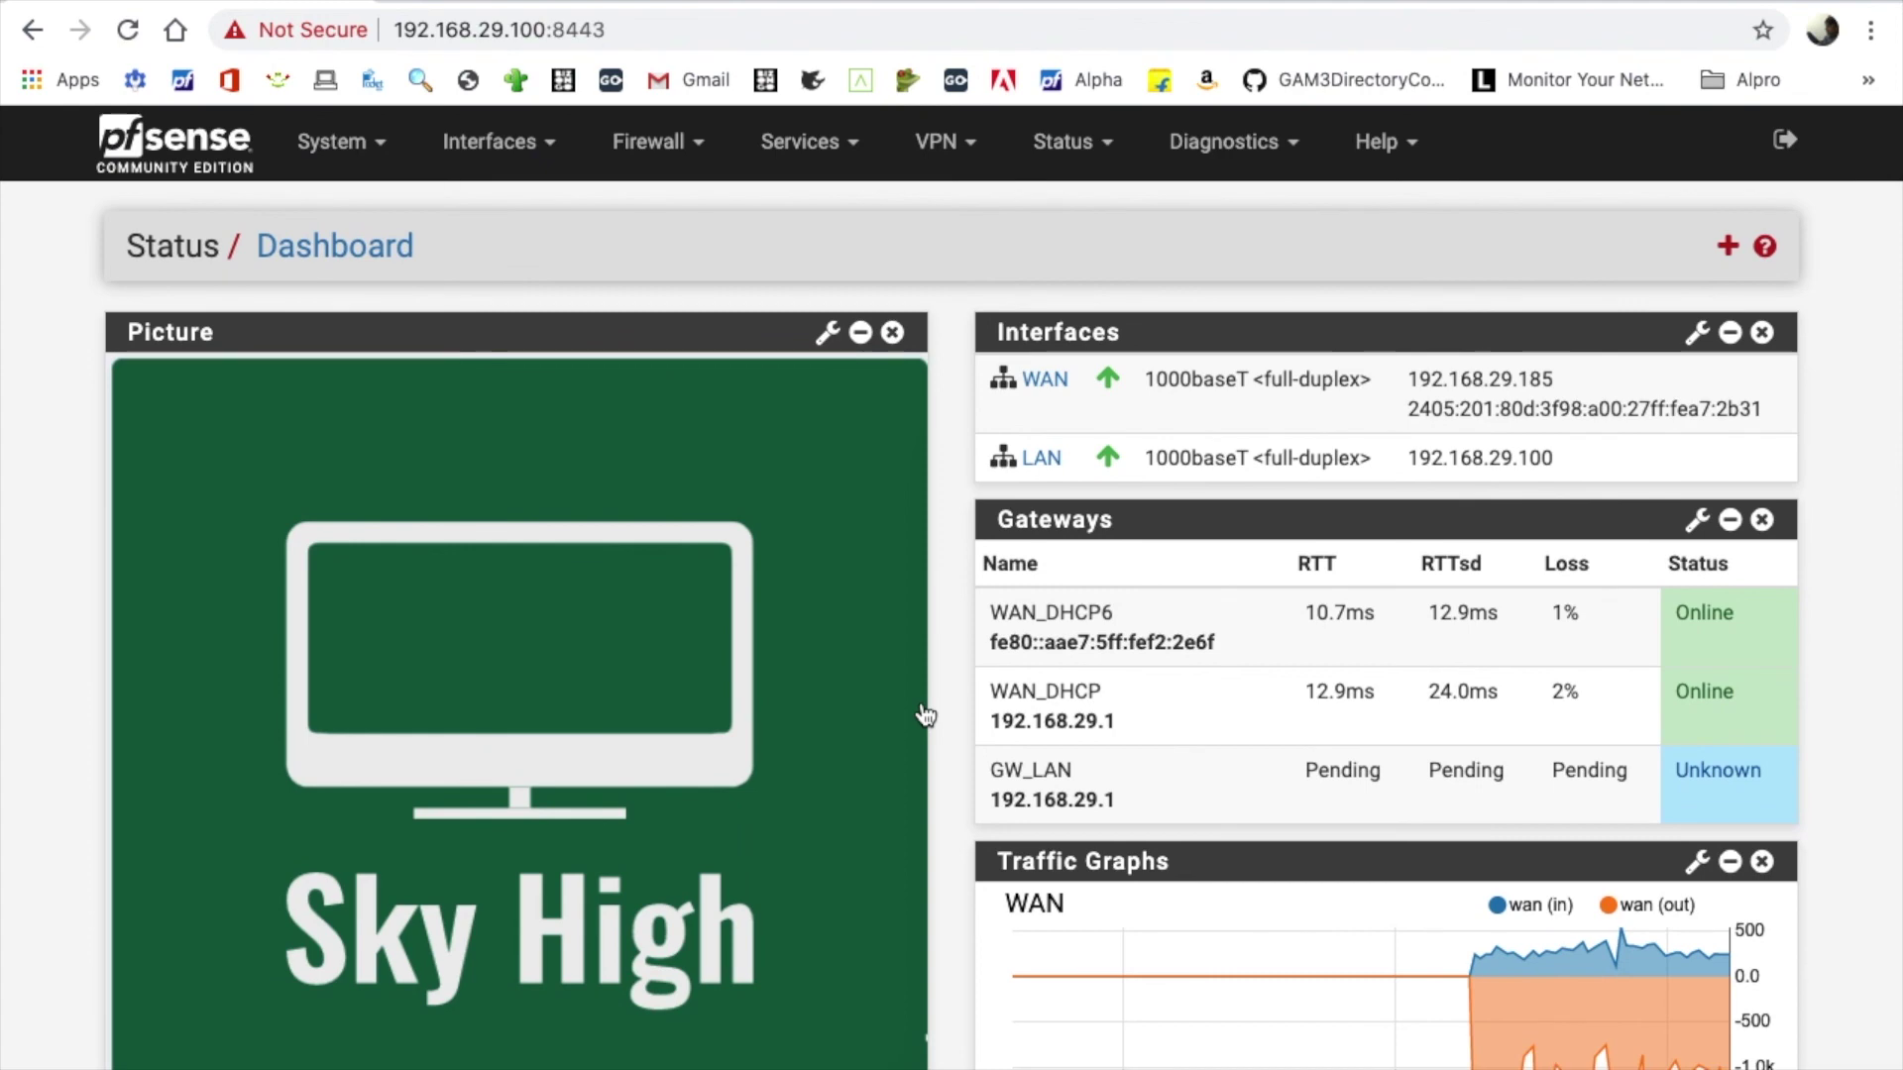
scroll(925, 715, "down", 2)
scroll(924, 715, "down", 2)
scroll(925, 716, "up", 4)
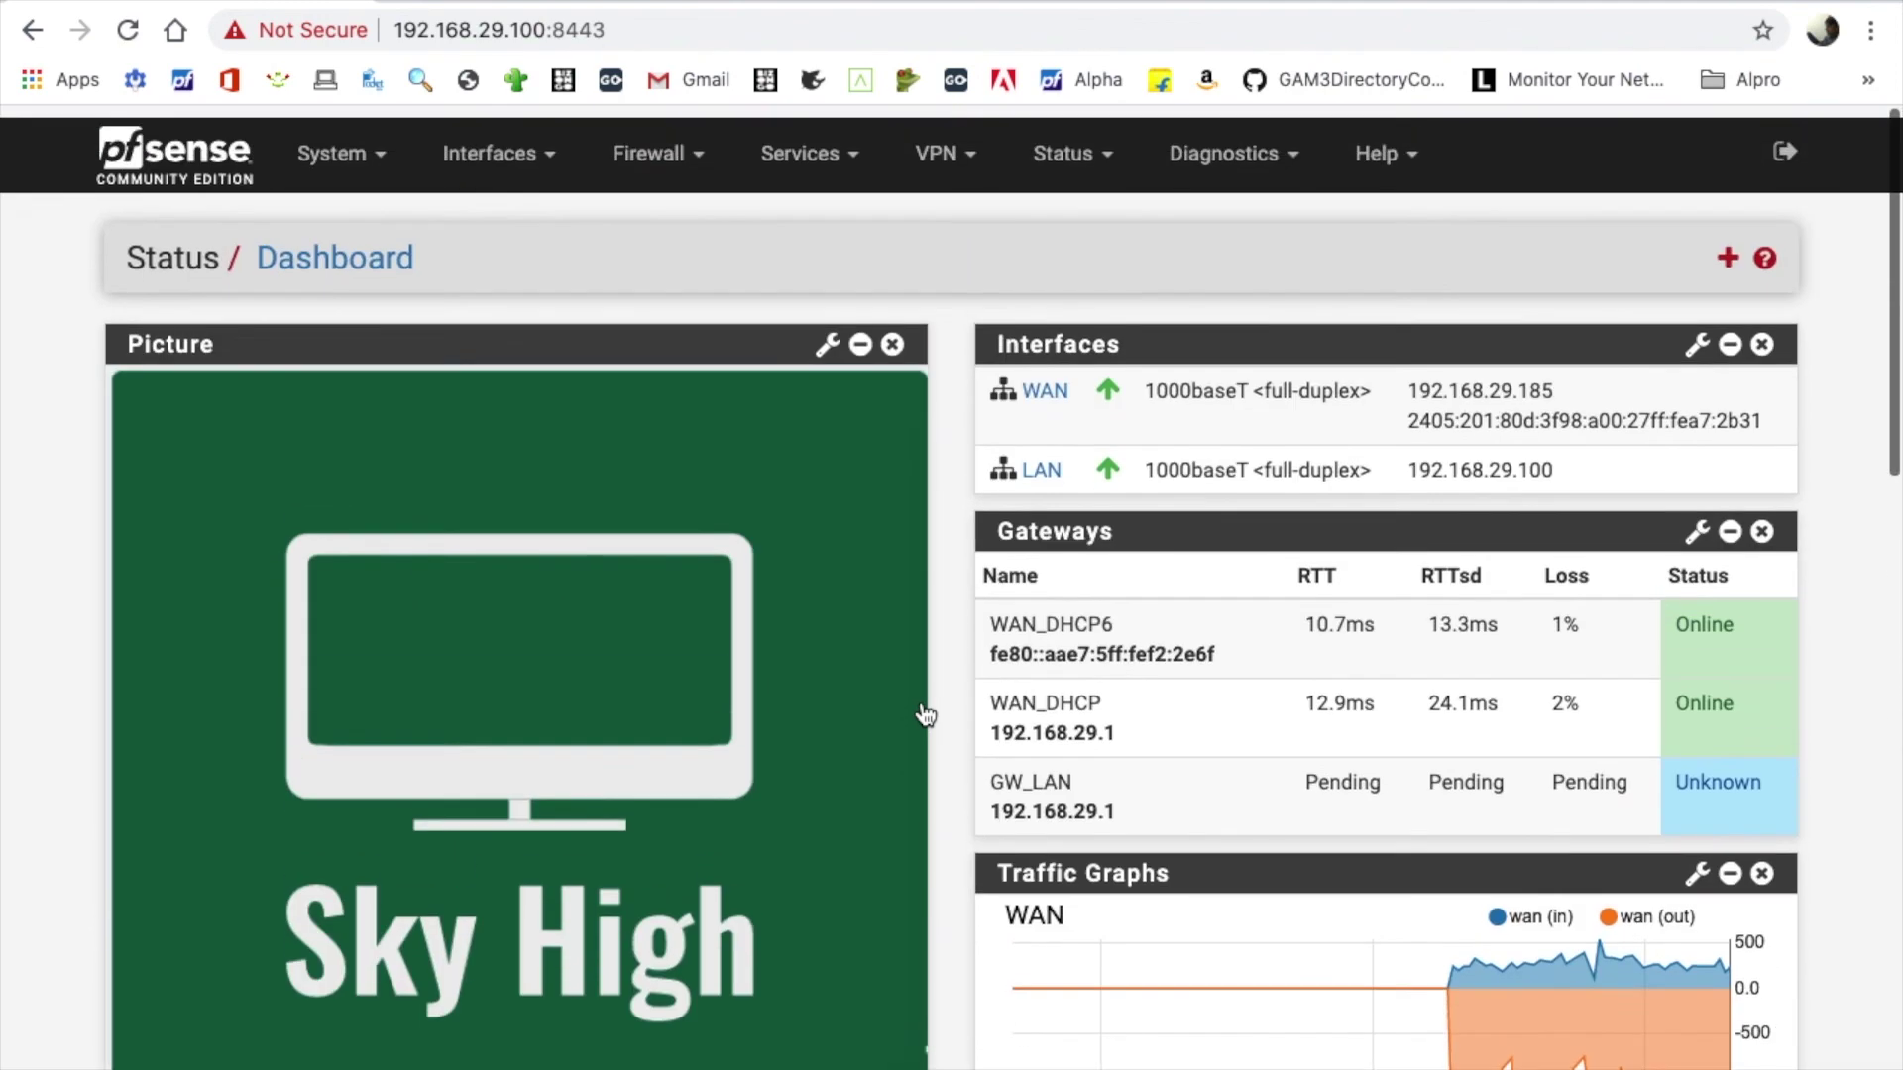